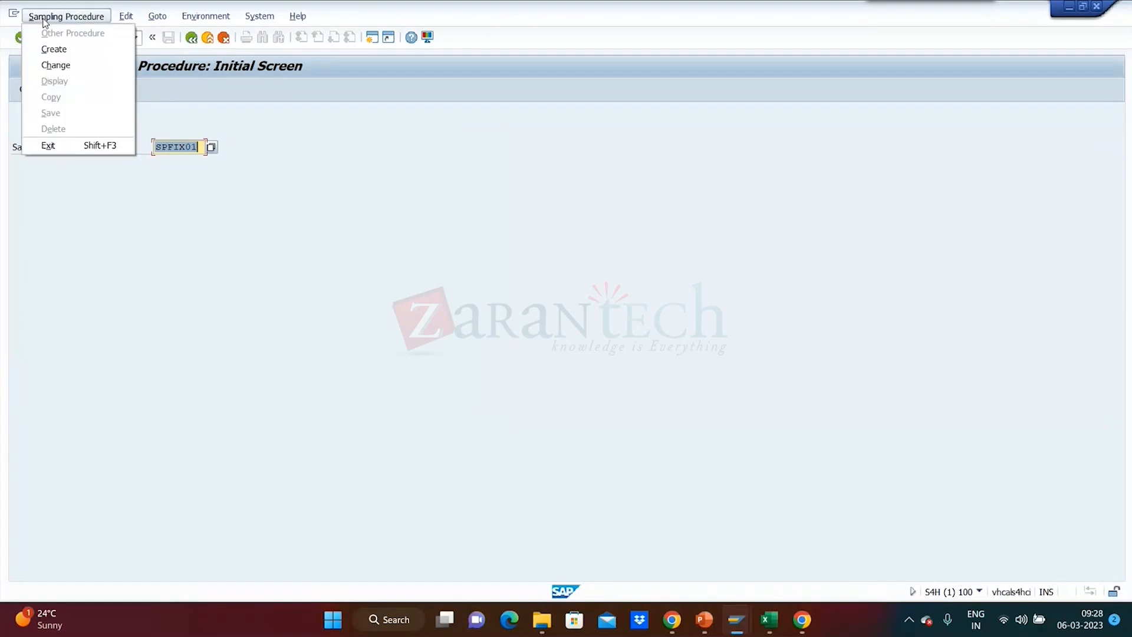
Open the sampling procedure SPFIX01 for changing.
{"action": "left_click", "coordinate": [54, 66]}
{"action": "key", "text": "Return"}
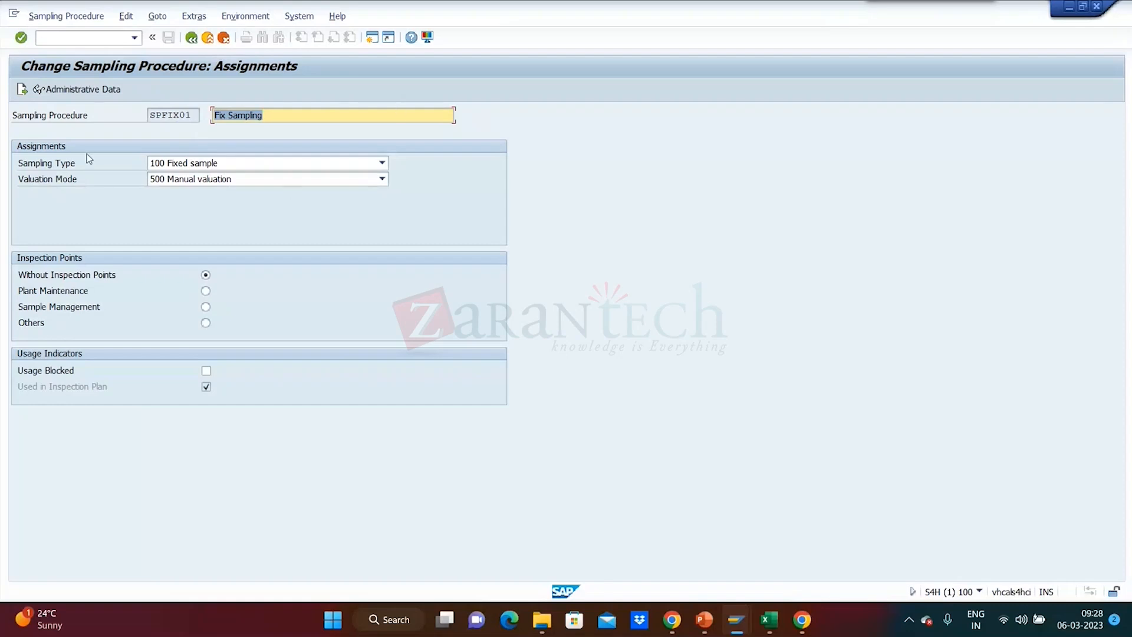
Try the sampling types 200 100% inspection, 400 Percentage sample and 300 Use sampling scheme for SPFIX01.
{"action": "left_click", "coordinate": [382, 163]}
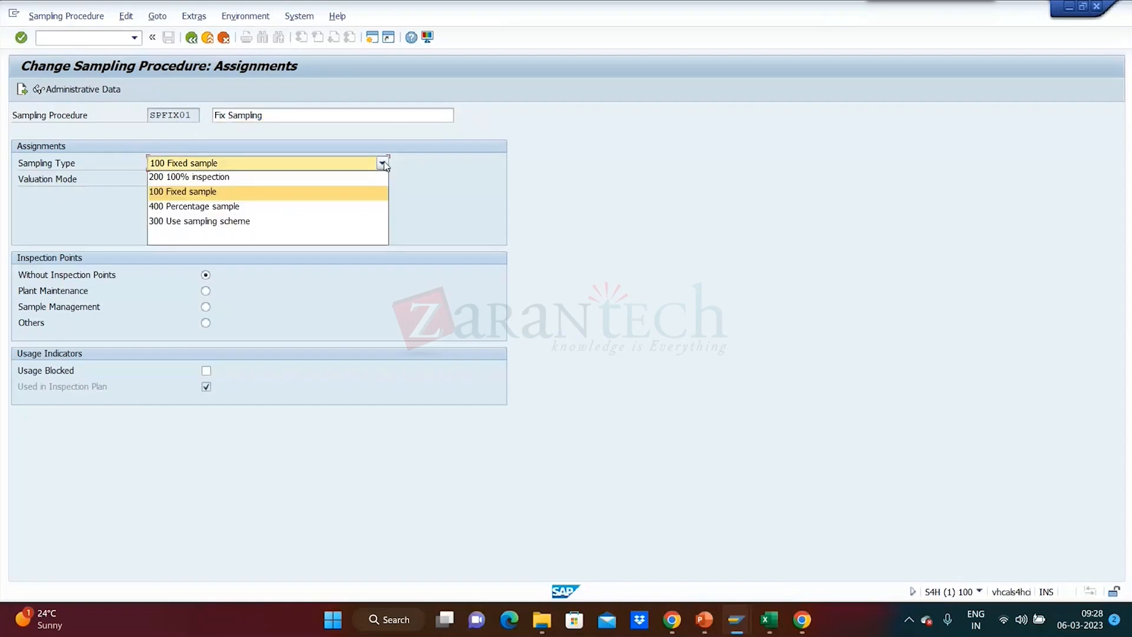
{"action": "left_click", "coordinate": [207, 178]}
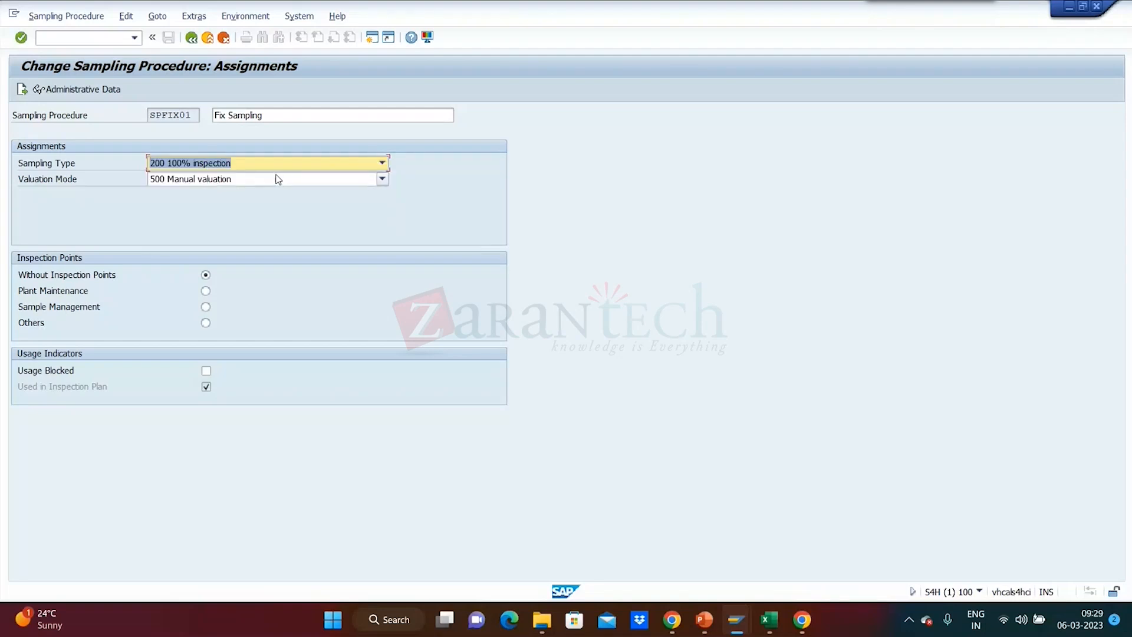
{"action": "left_click", "coordinate": [382, 163]}
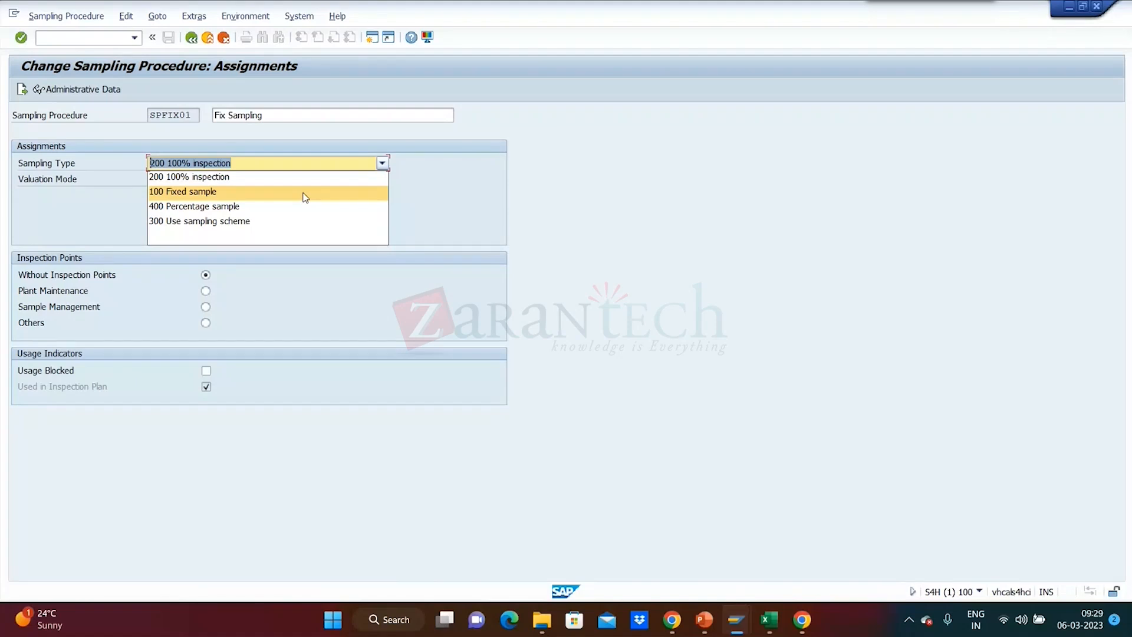
{"action": "left_click", "coordinate": [194, 206]}
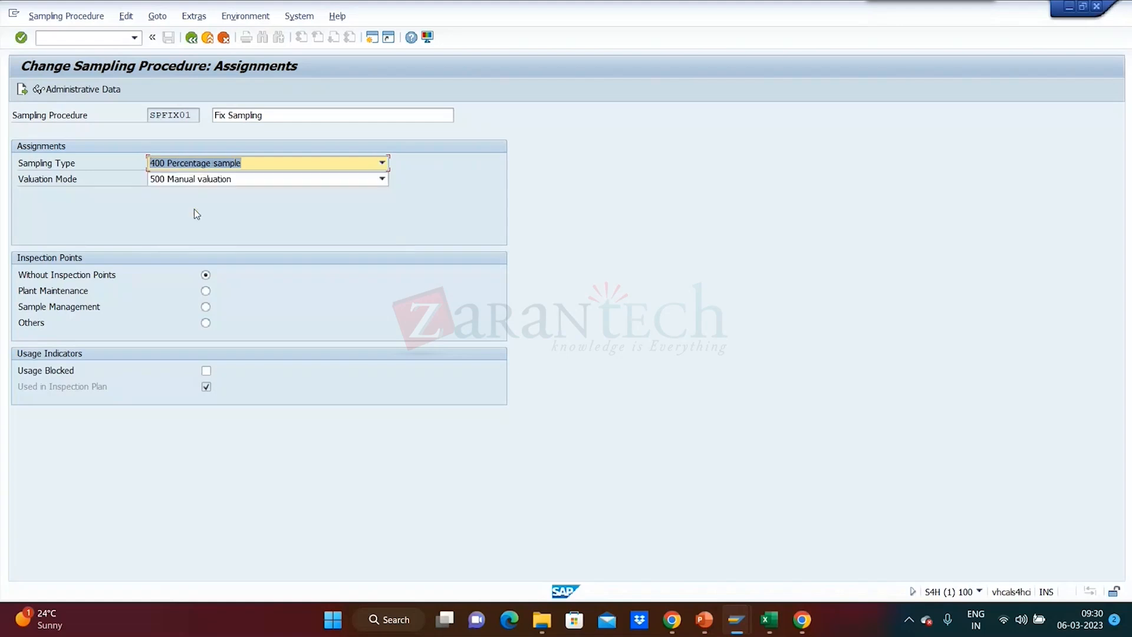
{"action": "left_click", "coordinate": [382, 163]}
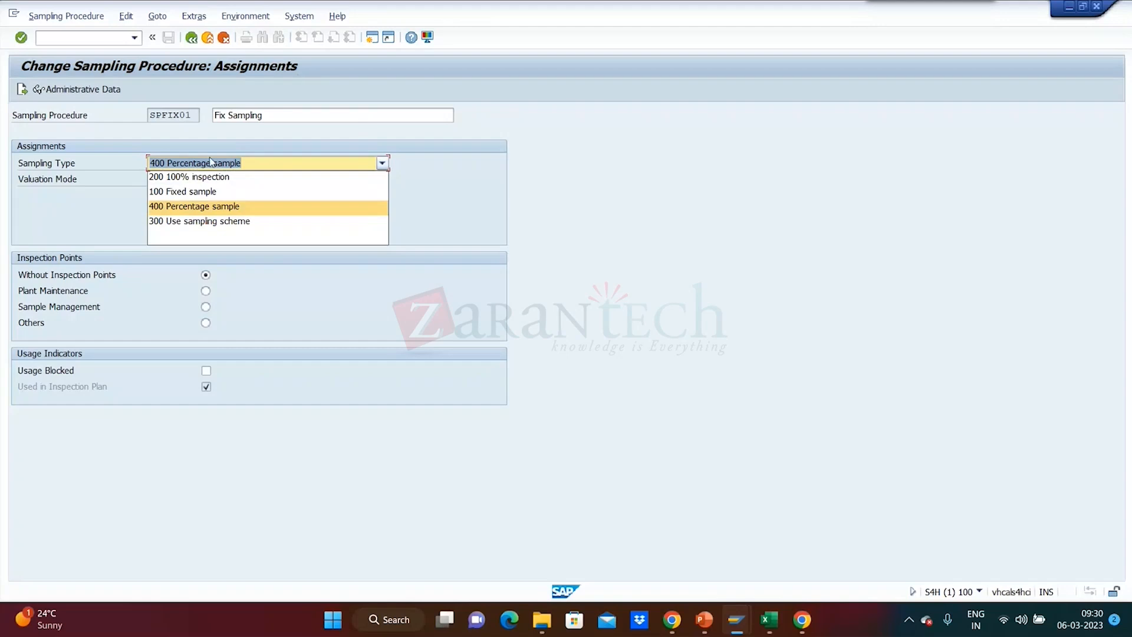
{"action": "left_click", "coordinate": [193, 222]}
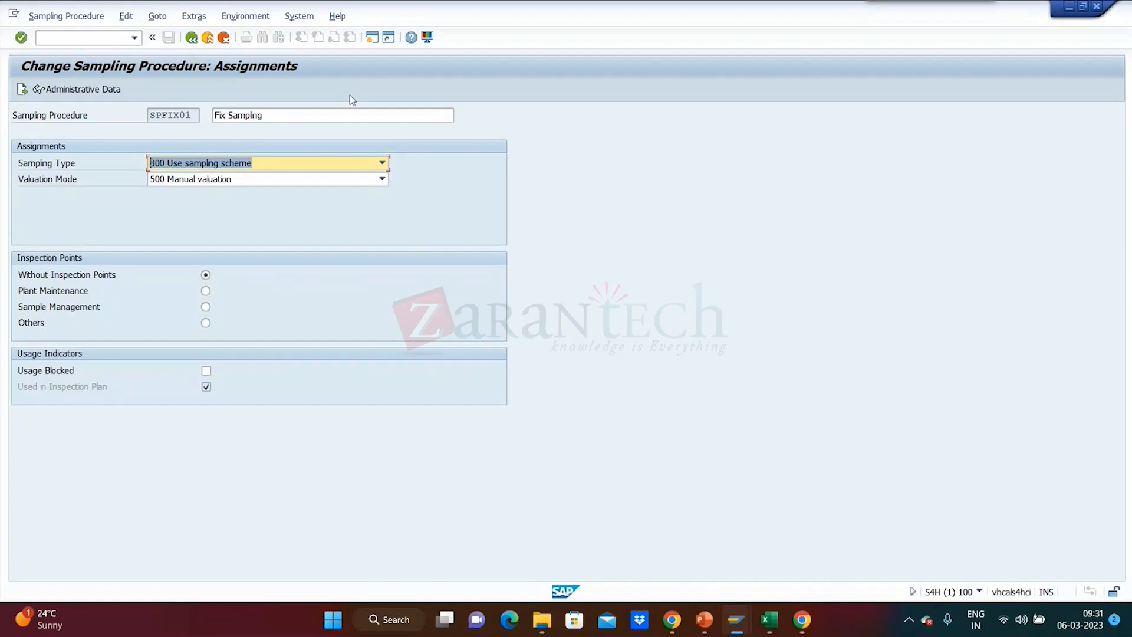
{"action": "left_click", "coordinate": [382, 163]}
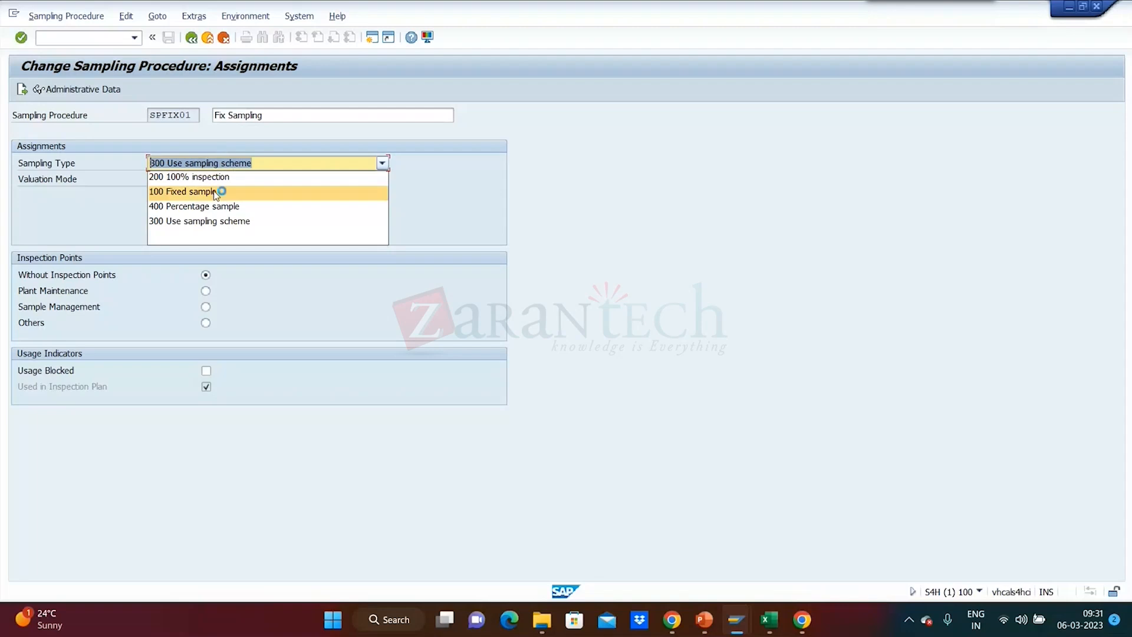
{"action": "left_click", "coordinate": [216, 224]}
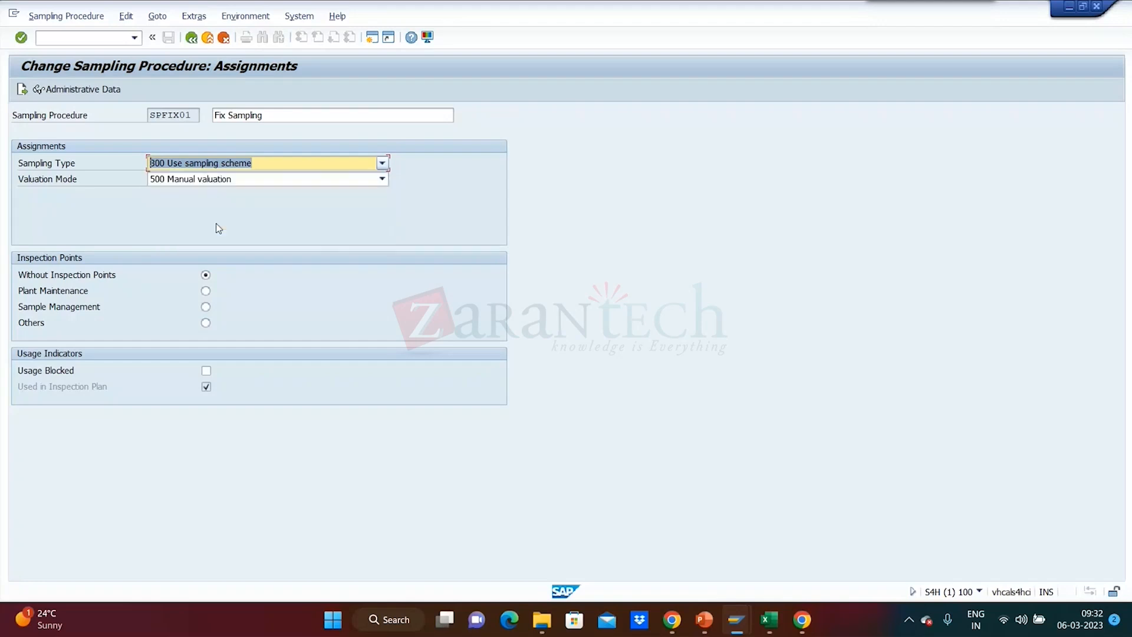
Review the available valuation modes and try the Sample Management, Plant Maintenance and Others options for the inspection points.
{"action": "left_click", "coordinate": [383, 179]}
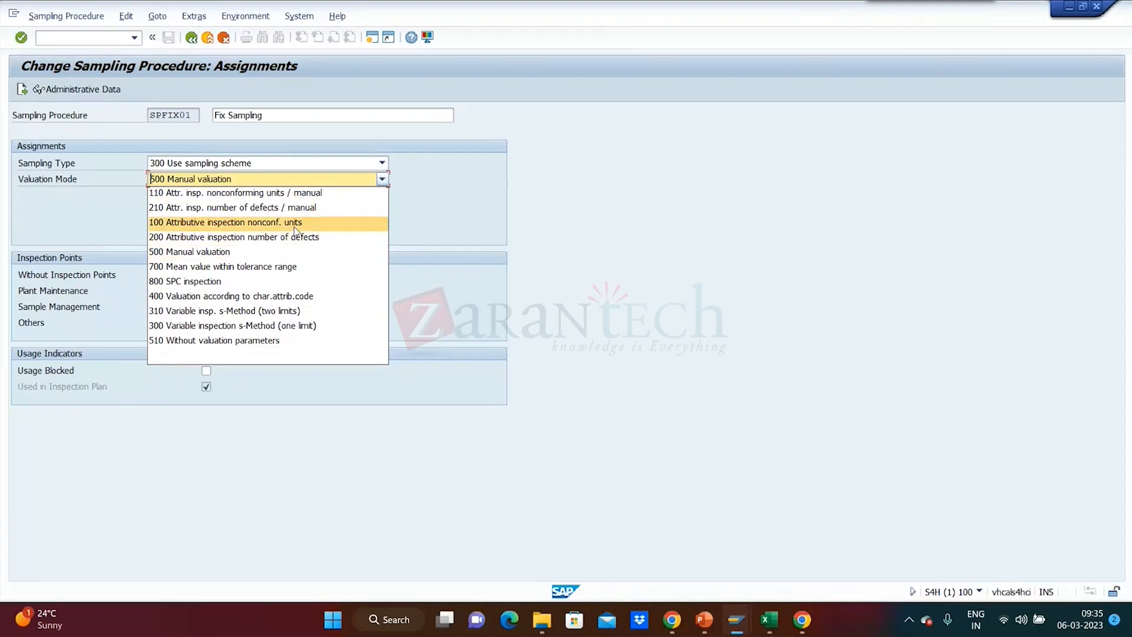
{"action": "left_click", "coordinate": [645, 276]}
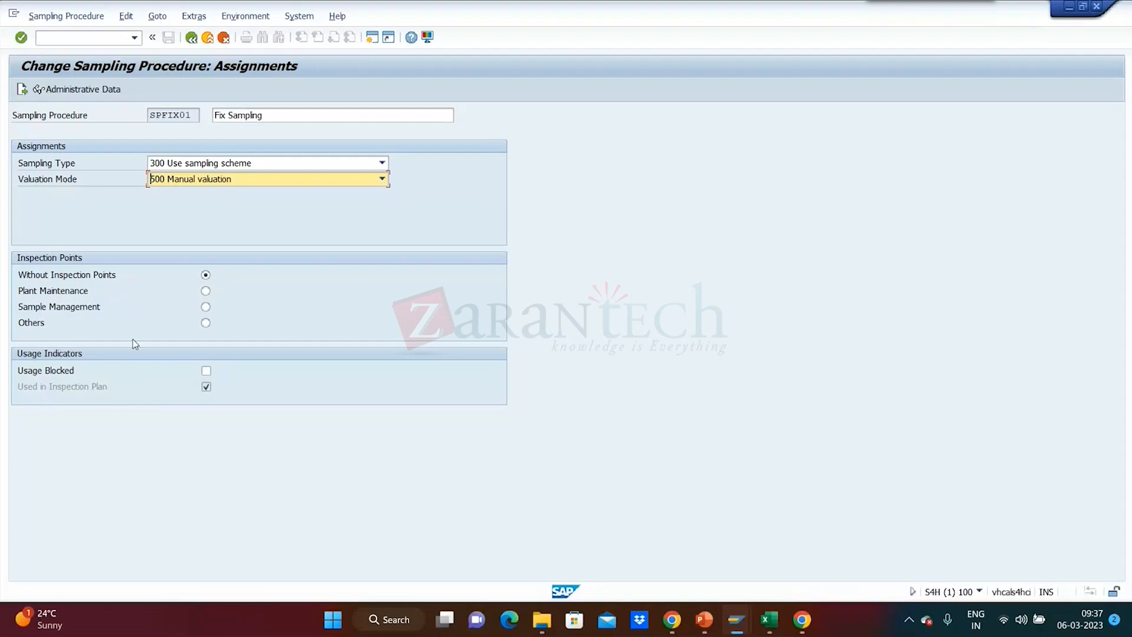
{"action": "left_click", "coordinate": [205, 307]}
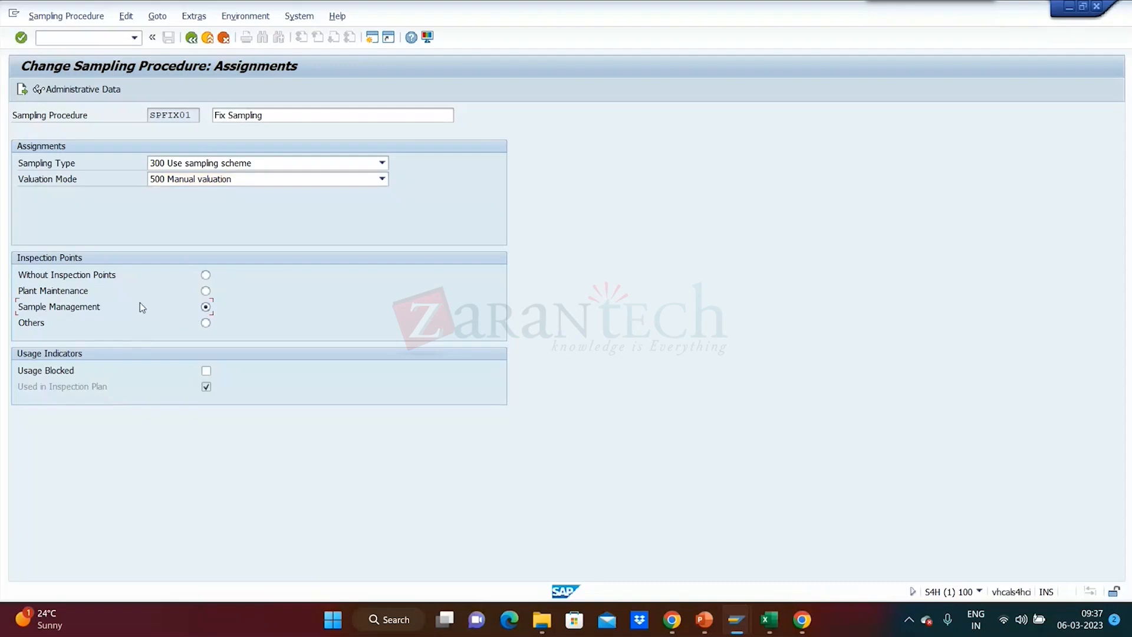
{"action": "left_click", "coordinate": [206, 290]}
{"action": "left_click", "coordinate": [205, 323]}
Set the sampling type to 100 Fixed sample and continue to the procedure's special conditions.
{"action": "left_click", "coordinate": [22, 93]}
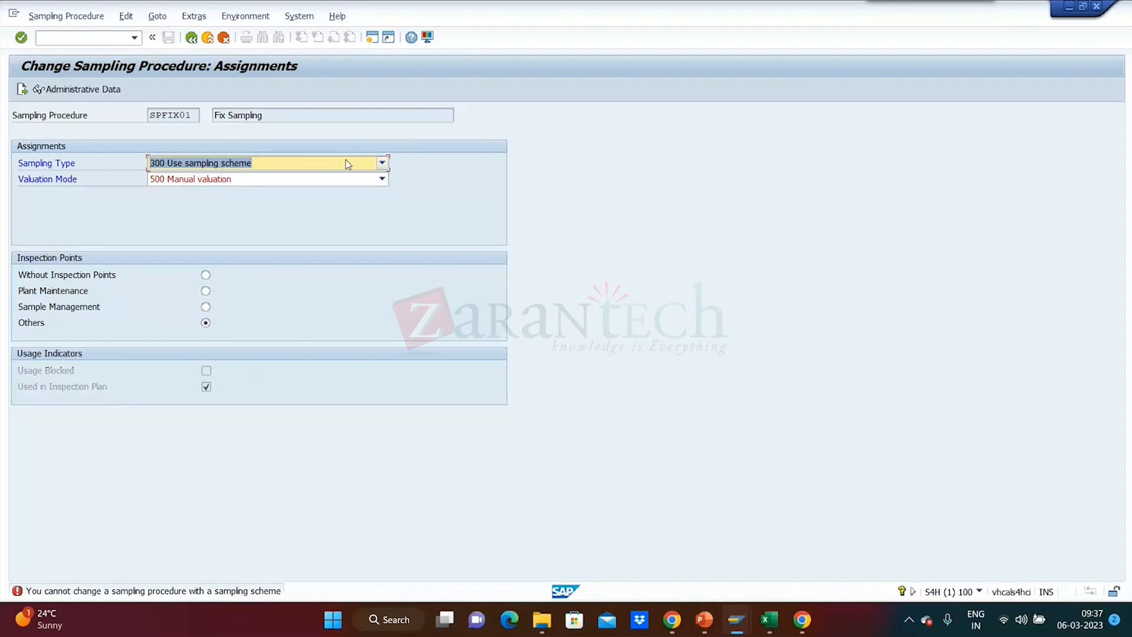
{"action": "left_click", "coordinate": [383, 164]}
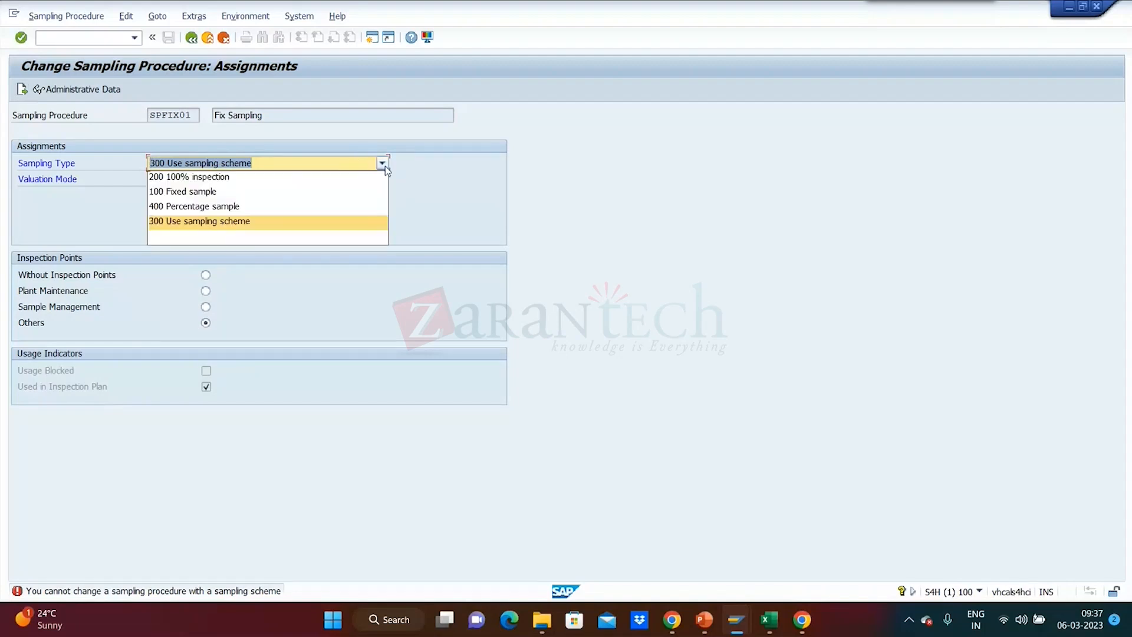
{"action": "left_click", "coordinate": [347, 177]}
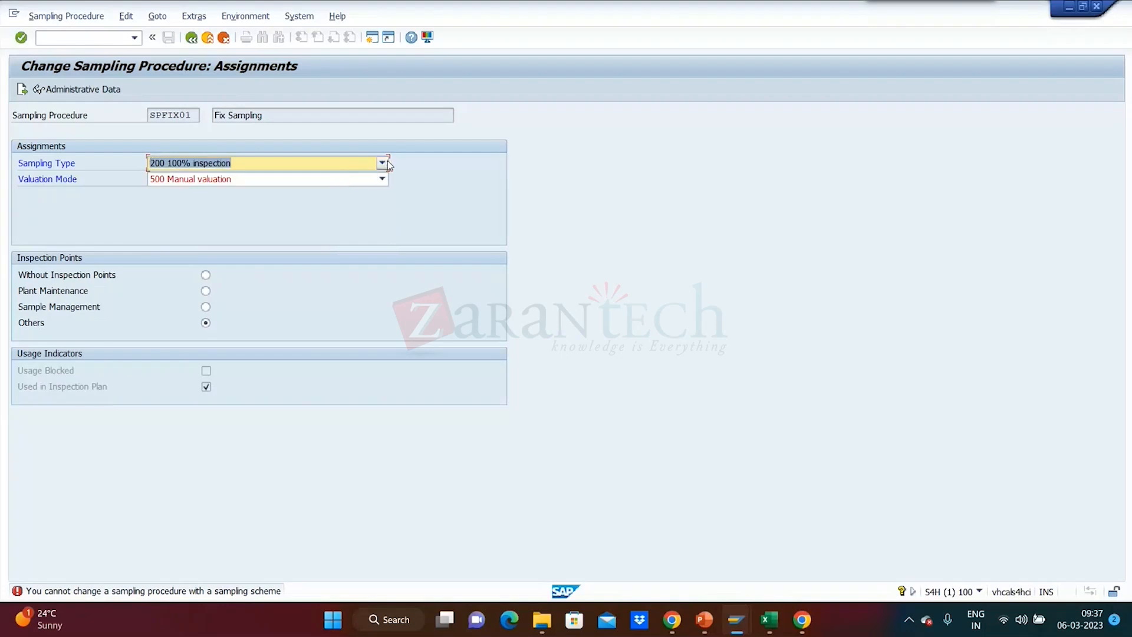
{"action": "left_click", "coordinate": [387, 160]}
{"action": "left_click", "coordinate": [343, 193]}
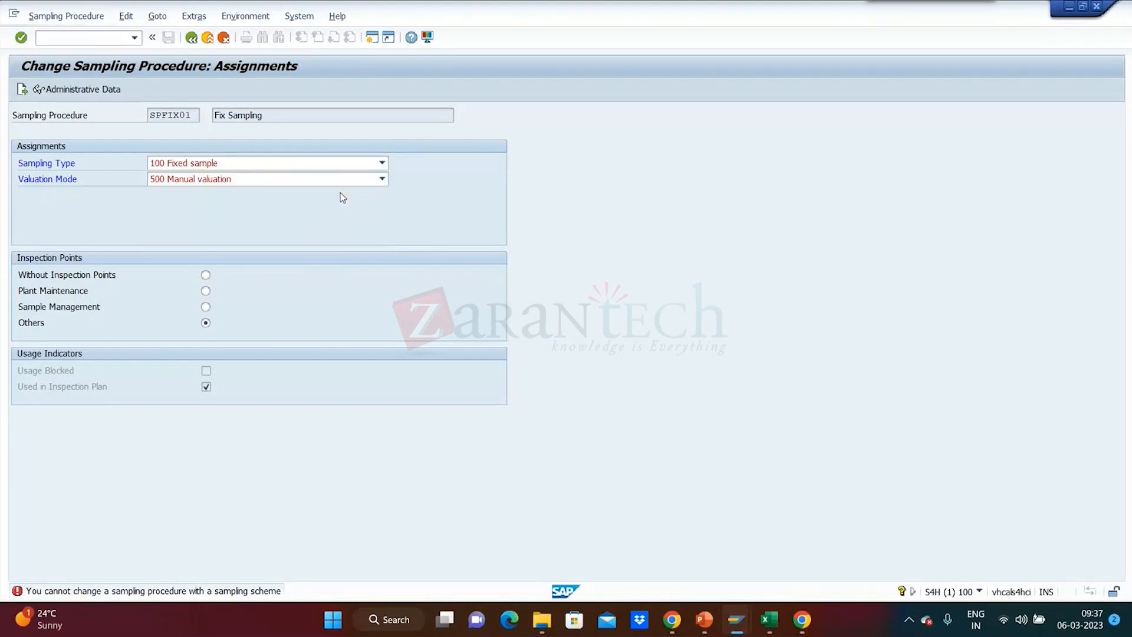
{"action": "key", "text": "Return"}
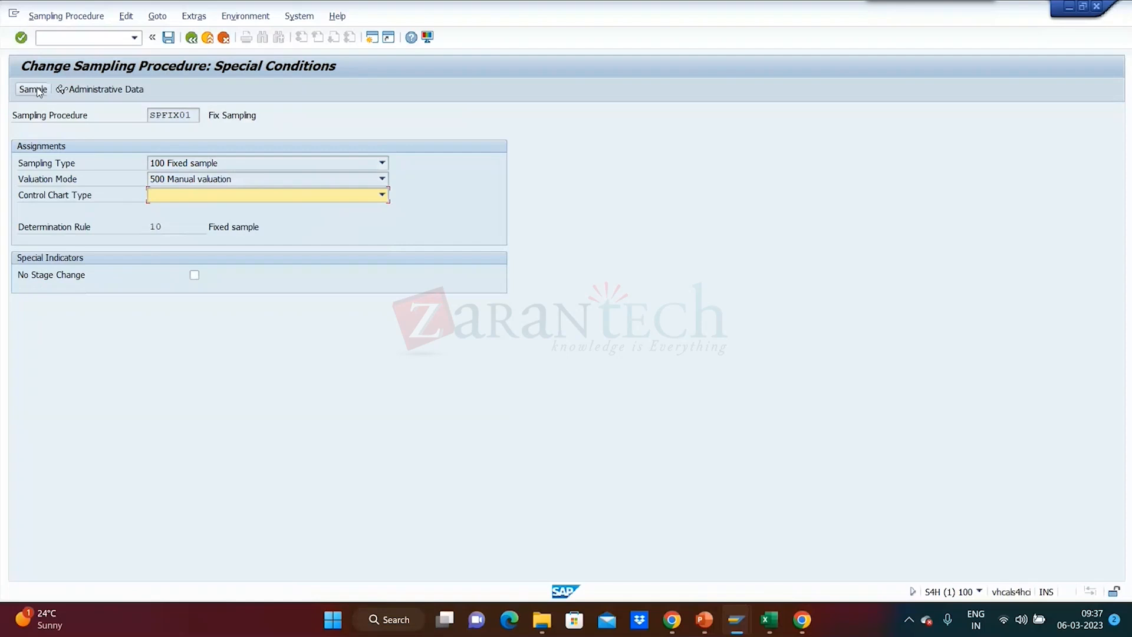
Examine the sample size and inspection frequency settings of the fixed sample, leaving them without changes.
{"action": "left_click", "coordinate": [33, 89]}
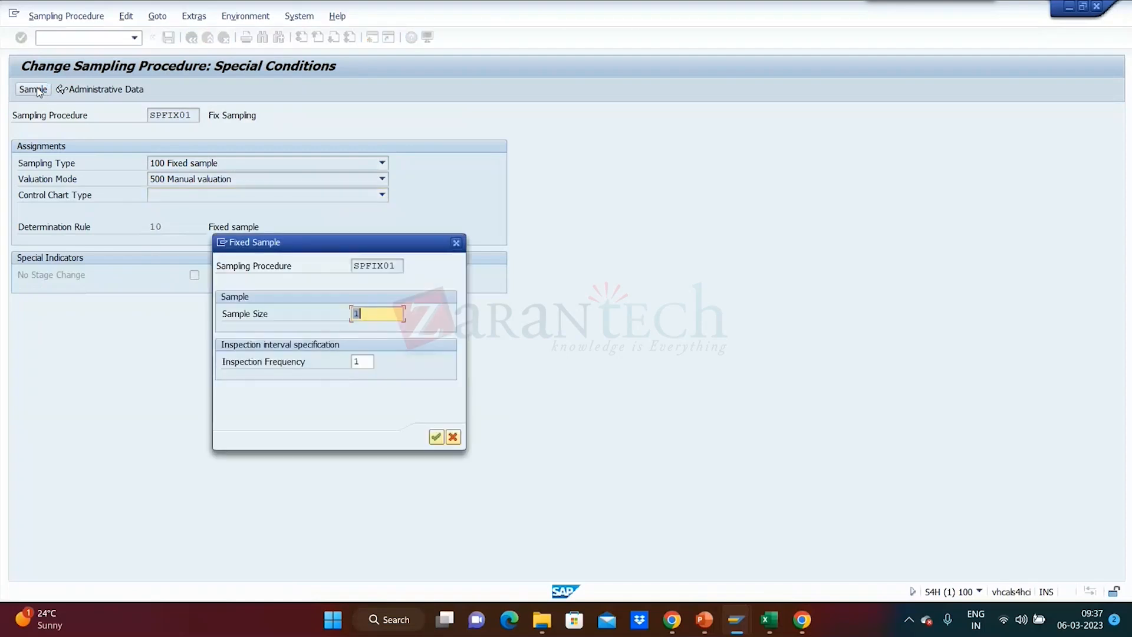
{"action": "left_click_drag", "start_coordinate": [378, 248], "coordinate": [573, 116]}
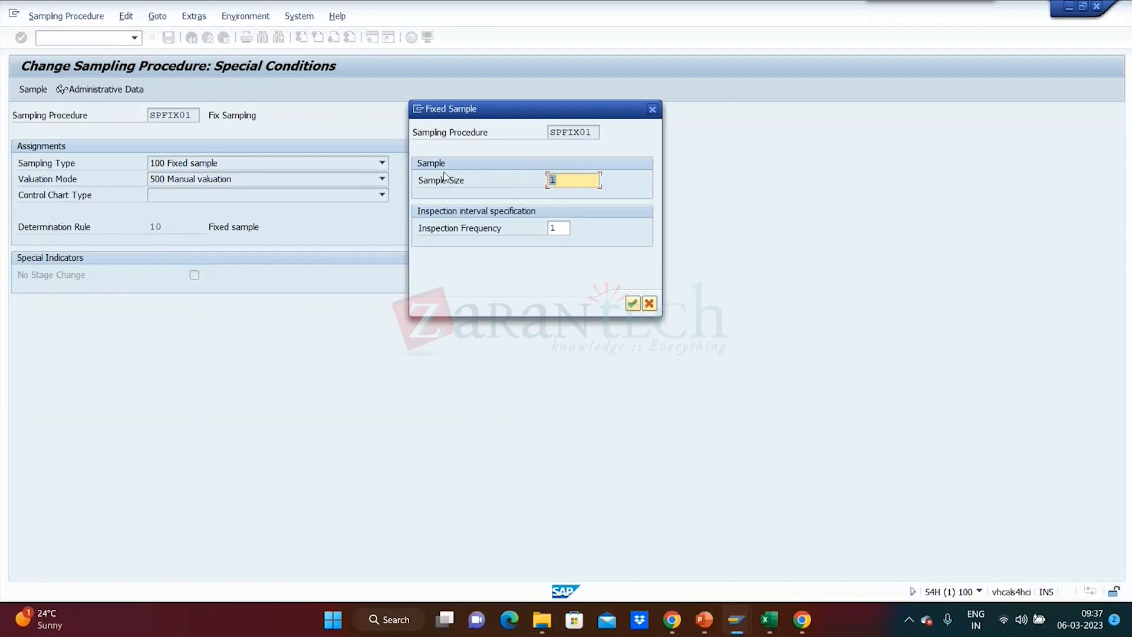
{"action": "left_click", "coordinate": [563, 180]}
{"action": "left_click_drag", "start_coordinate": [611, 104], "coordinate": [546, 102]}
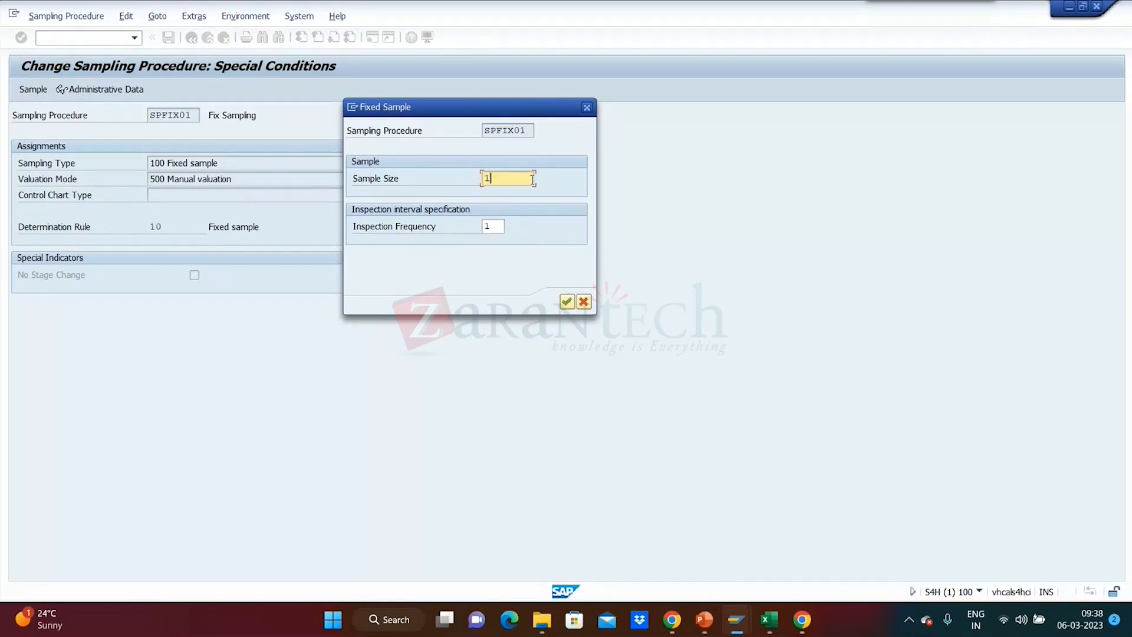
{"action": "left_click", "coordinate": [585, 107]}
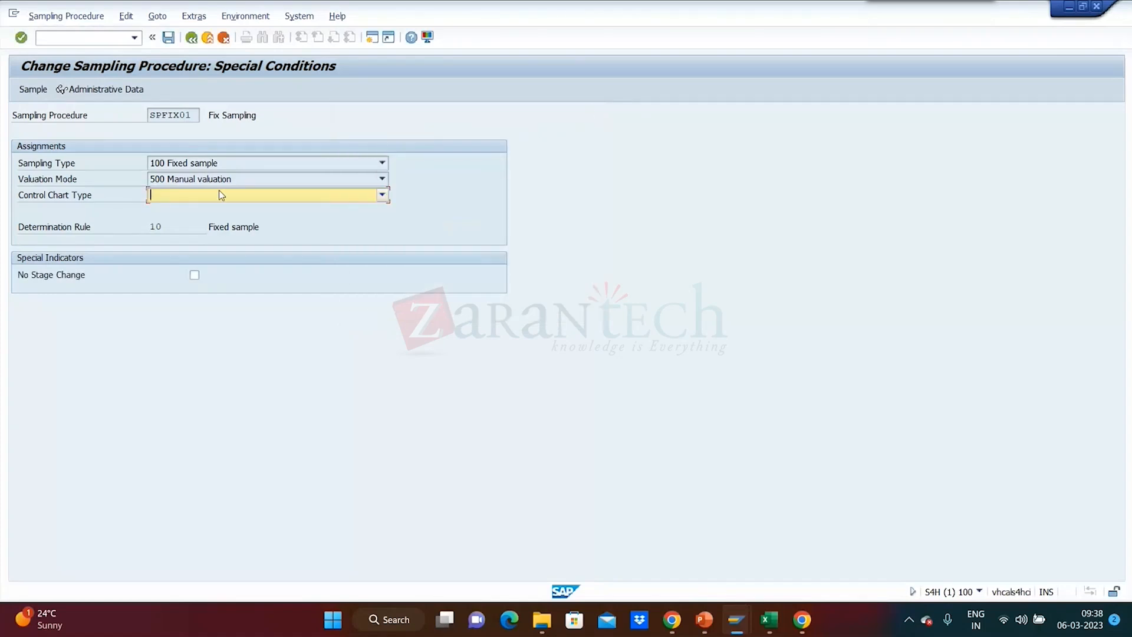
Review the available control chart types, then return to the assignments and check the Usage Blocked indicator.
{"action": "left_click", "coordinate": [381, 197]}
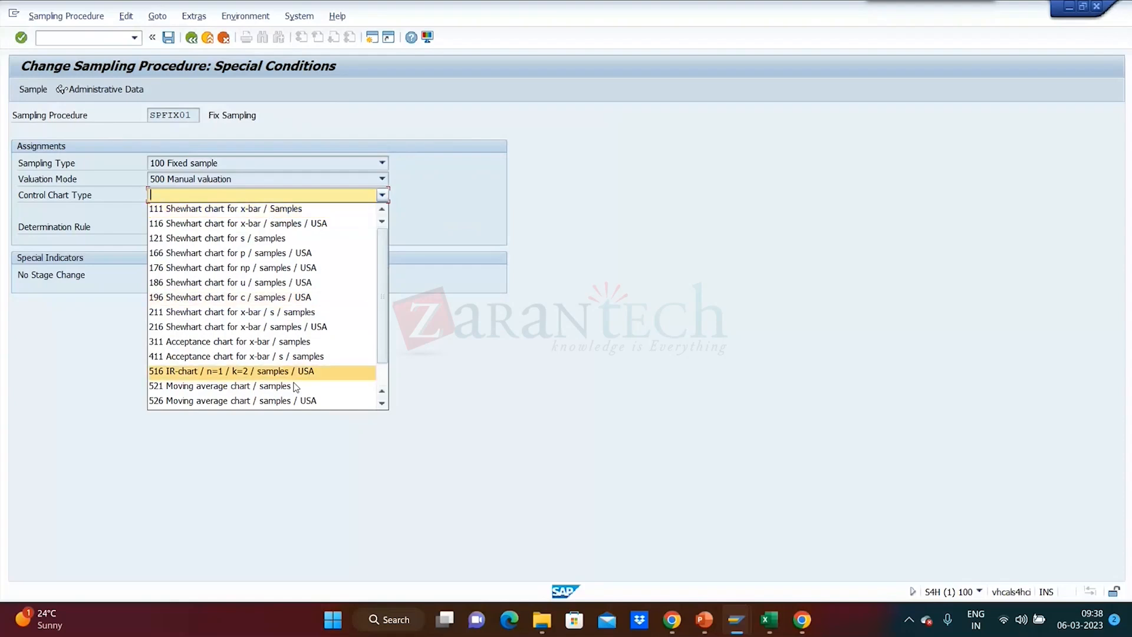
{"action": "left_click", "coordinate": [553, 413]}
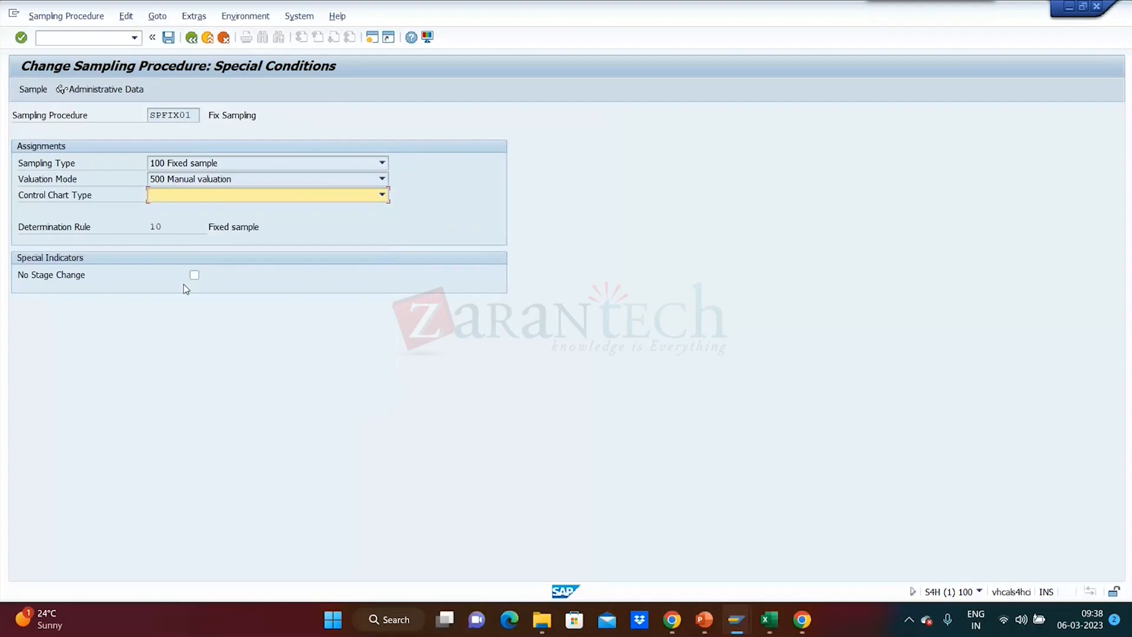
{"action": "left_click", "coordinate": [191, 39]}
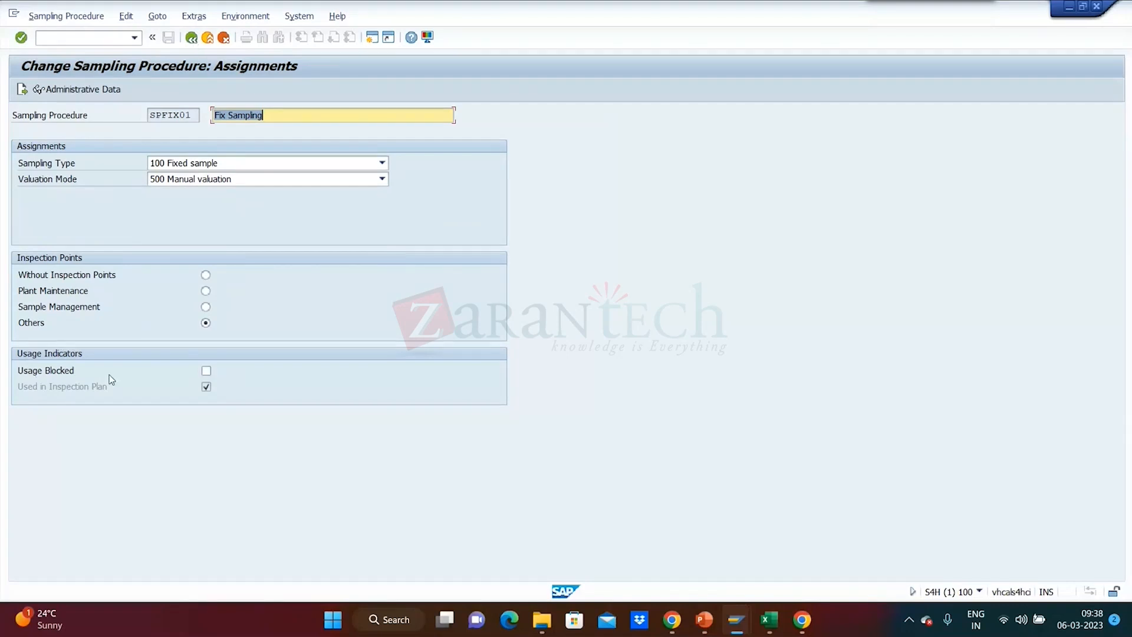
{"action": "left_click", "coordinate": [208, 372]}
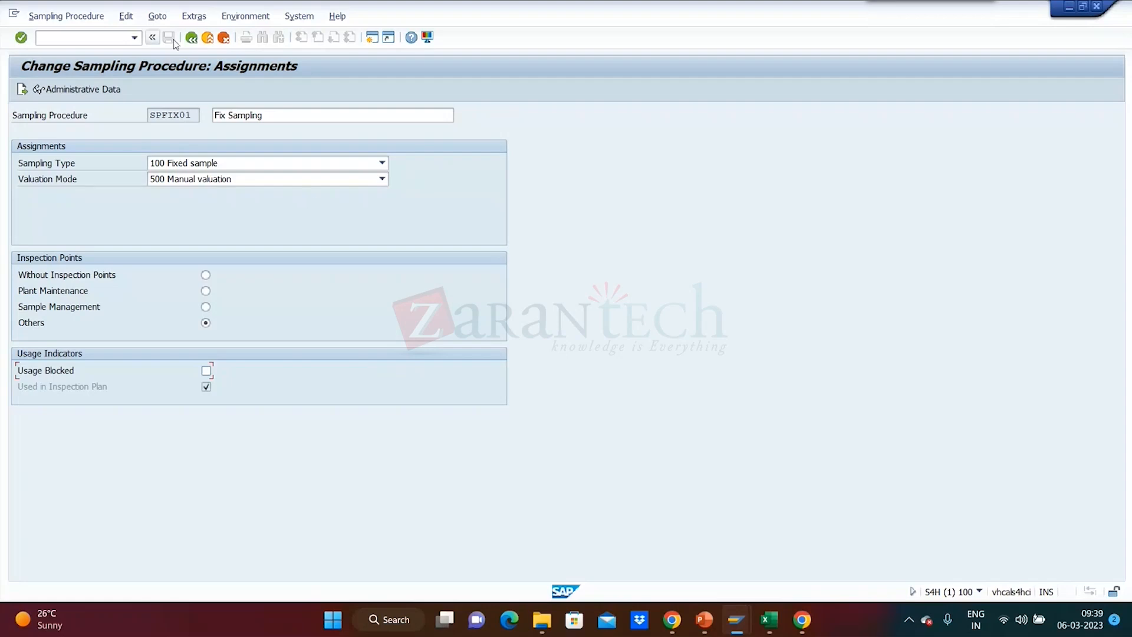
Exit the sampling procedure to the SAP Easy Access screen, discarding the changes.
{"action": "left_click", "coordinate": [191, 38]}
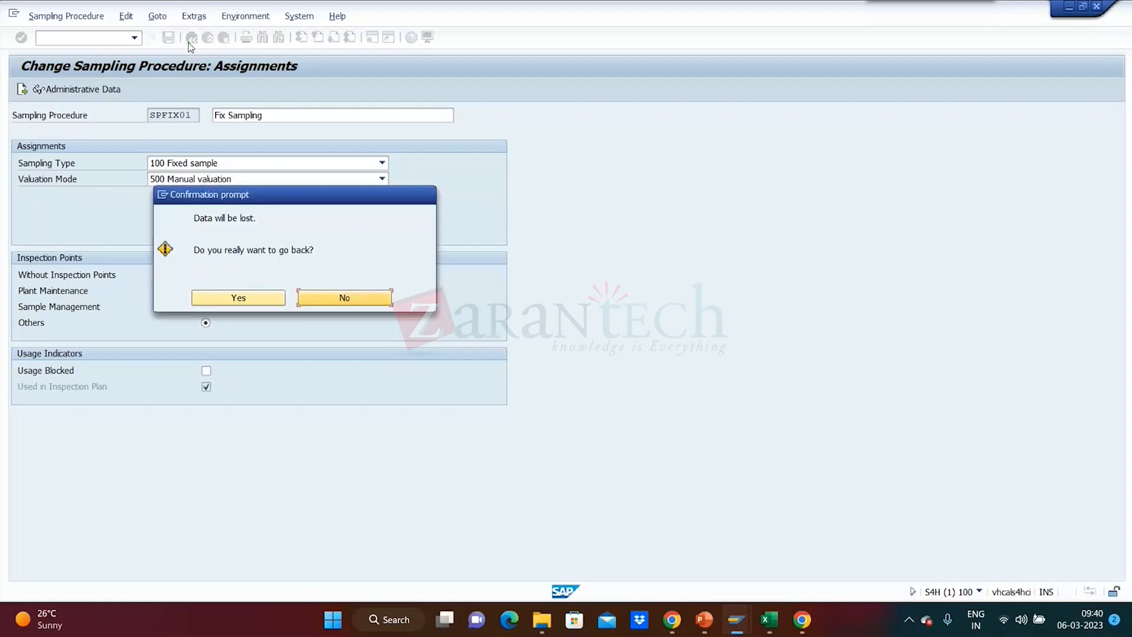
{"action": "left_click", "coordinate": [328, 306]}
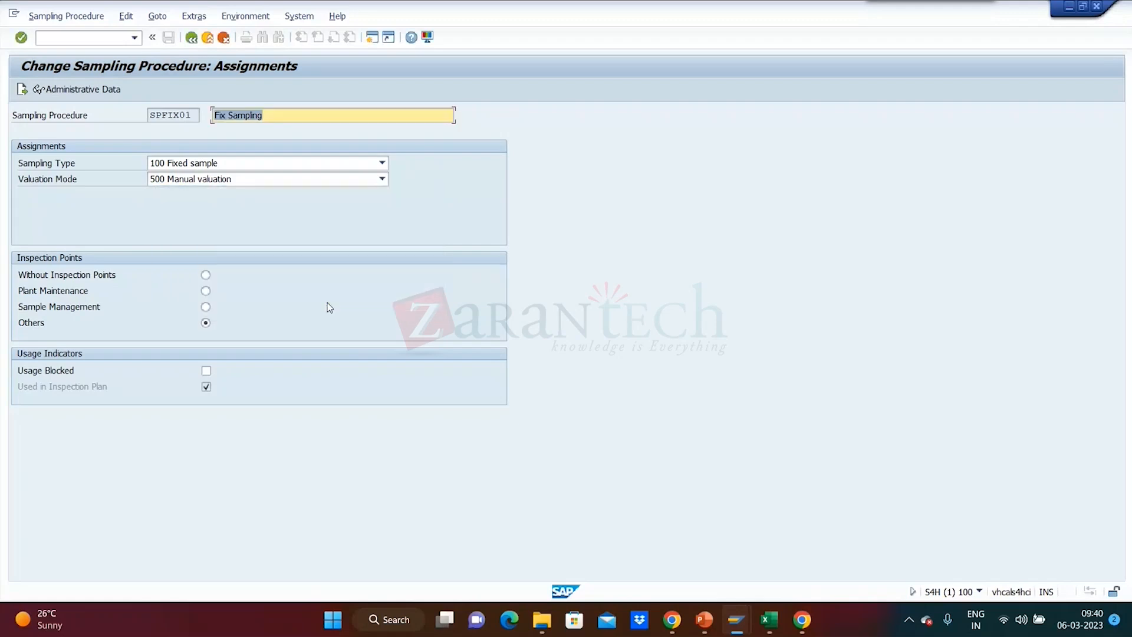
{"action": "left_click", "coordinate": [191, 37]}
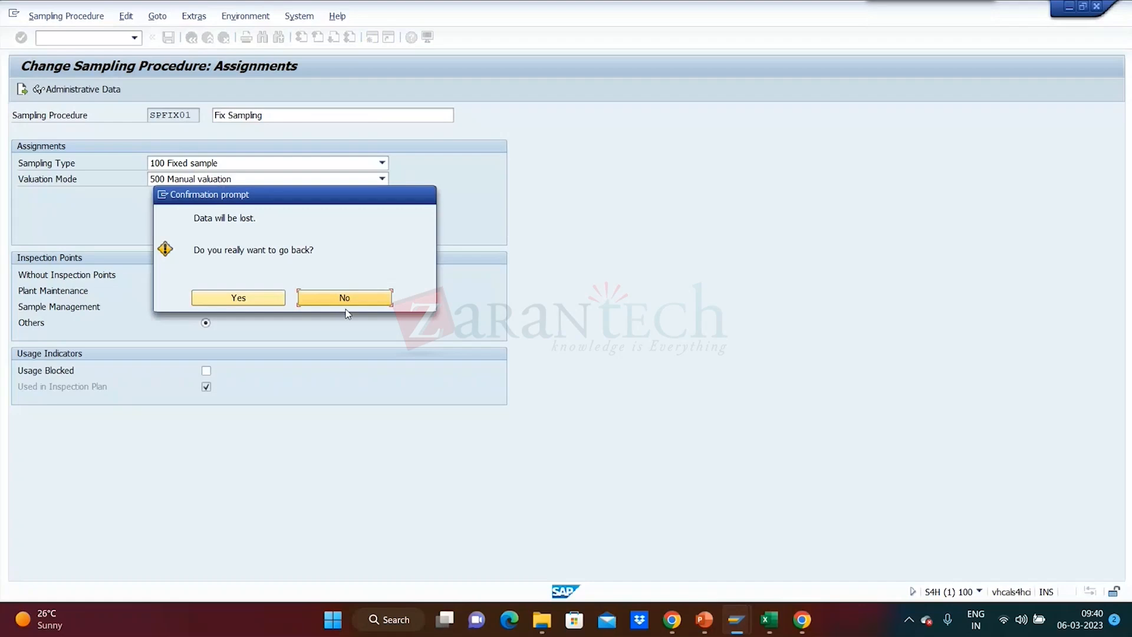
{"action": "left_click", "coordinate": [356, 299]}
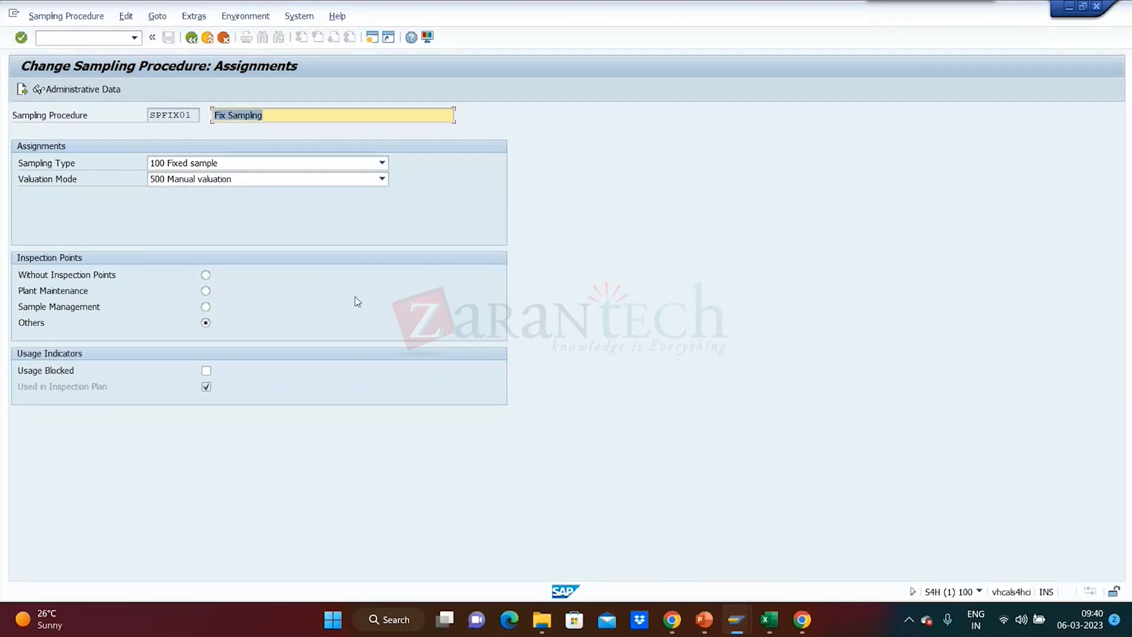
{"action": "left_click", "coordinate": [207, 38]}
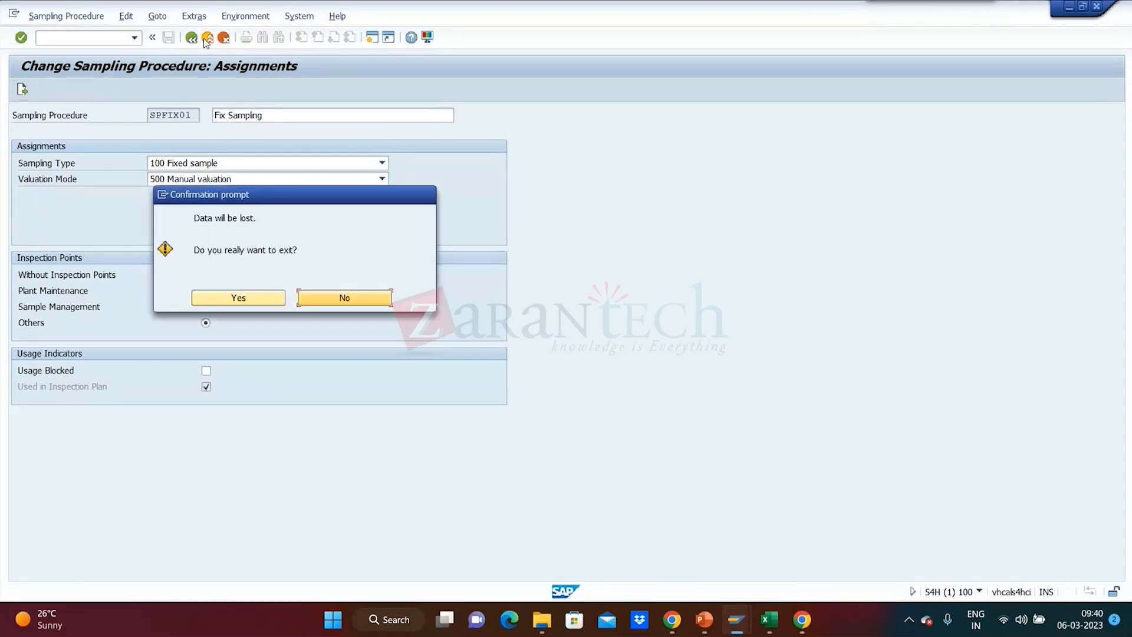
{"action": "left_click", "coordinate": [257, 302]}
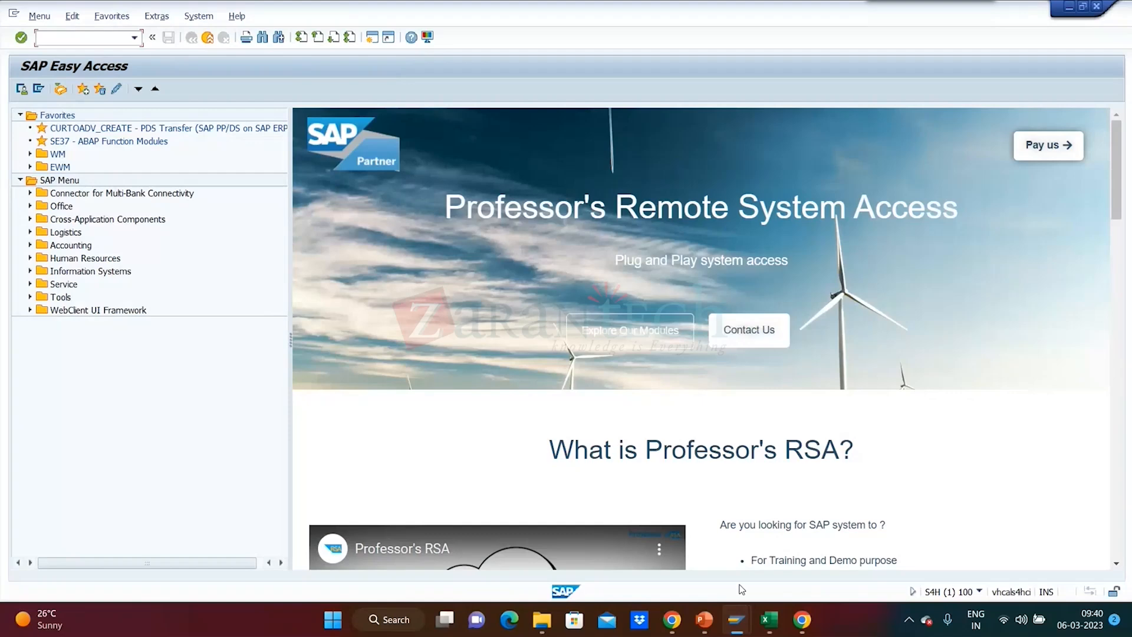
Switch to the Module 4 - Master Data in QM presentation in PowerPoint and show slide 25 on the sampling scheme.
{"action": "mouse_move", "coordinate": [736, 619]}
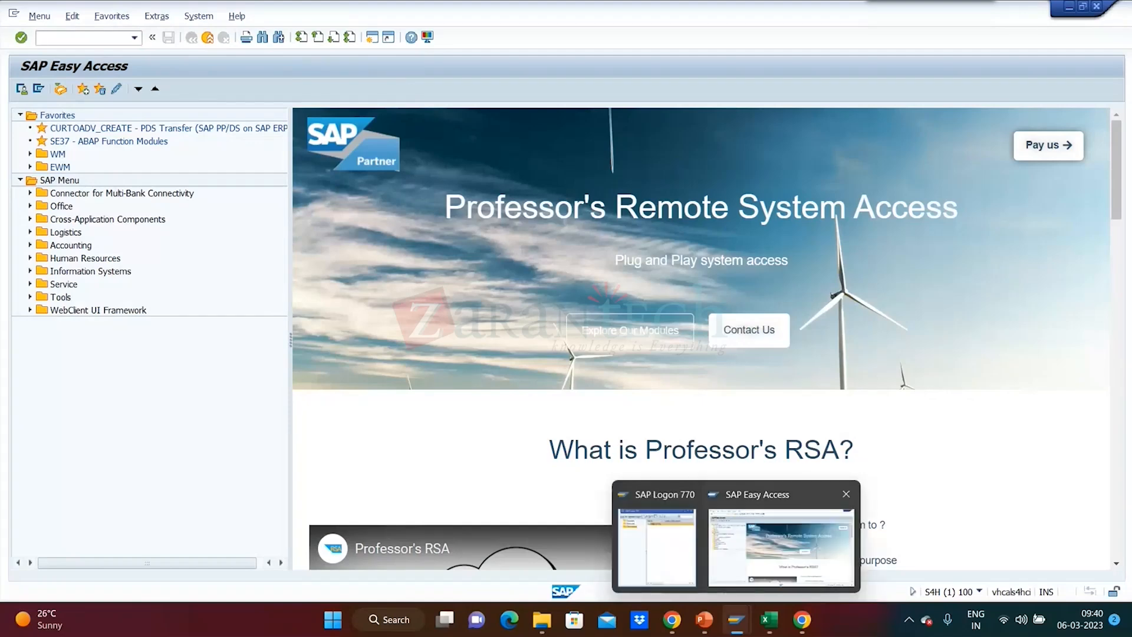
{"action": "left_click", "coordinate": [704, 619]}
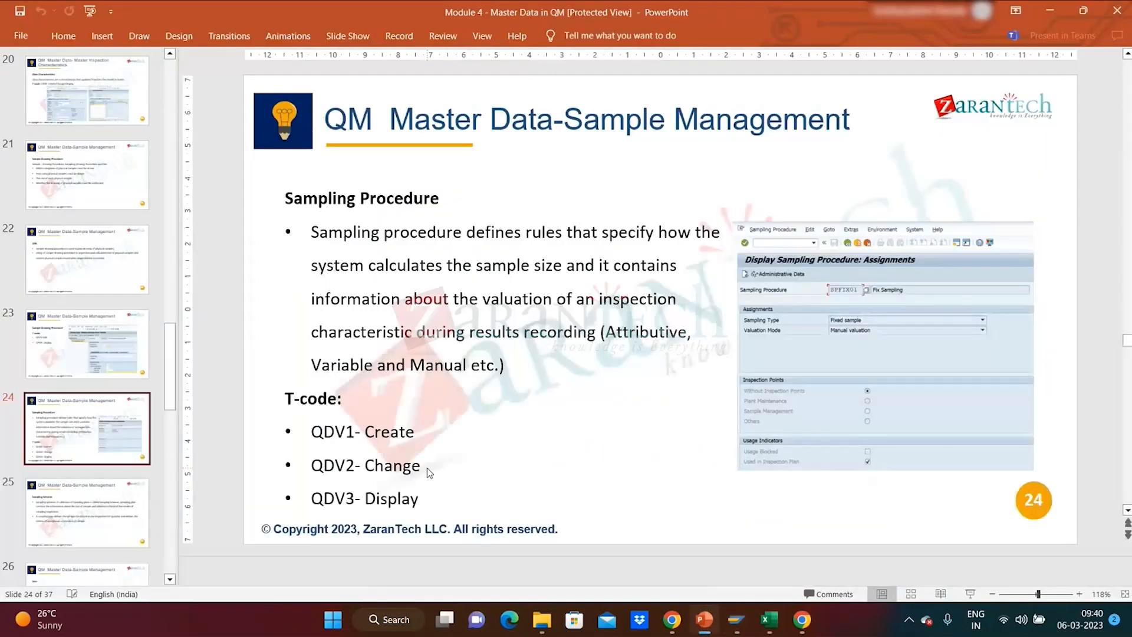
{"action": "left_click", "coordinate": [86, 522]}
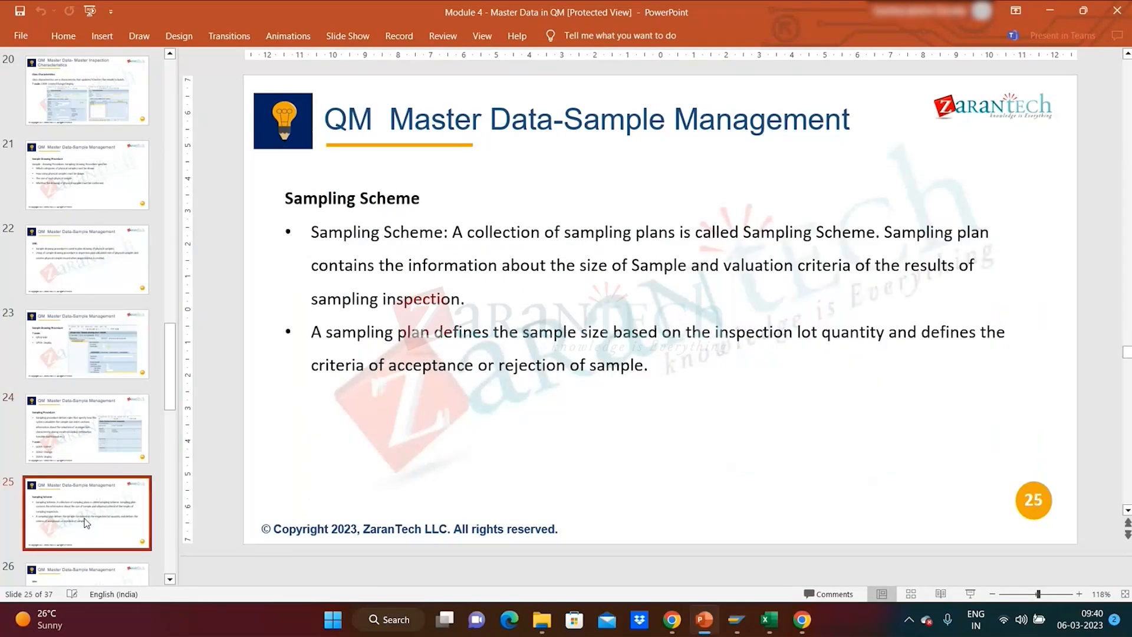
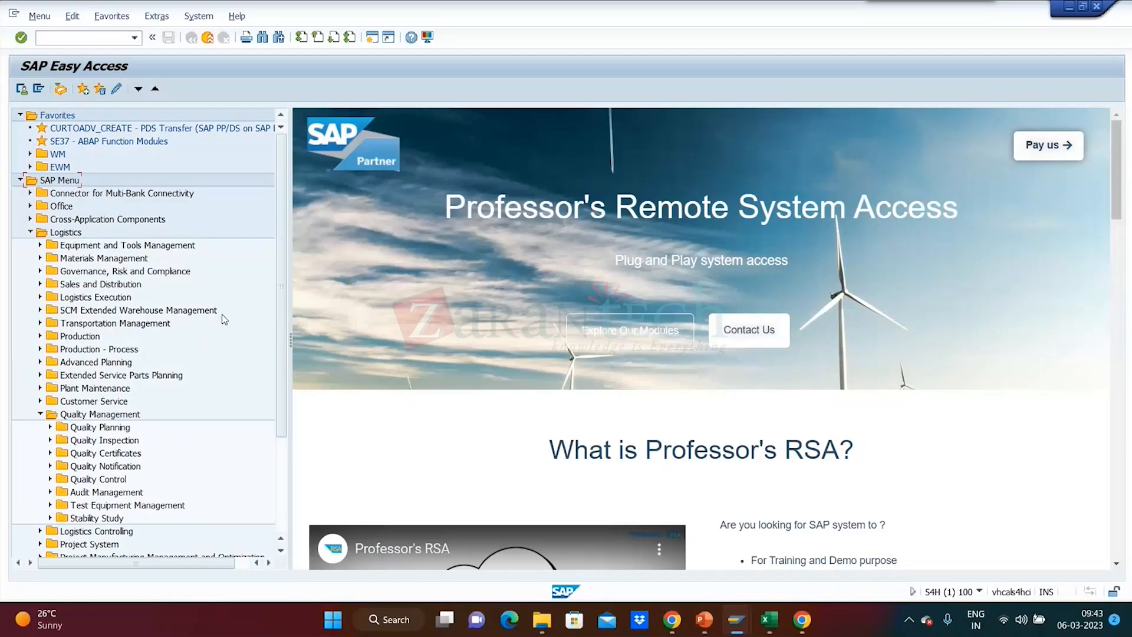
Open the QDP2 transaction for changing a sampling scheme from the Sampling basic data of Quality Planning.
{"action": "mouse_move", "coordinate": [733, 603]}
{"action": "left_click", "coordinate": [50, 427]}
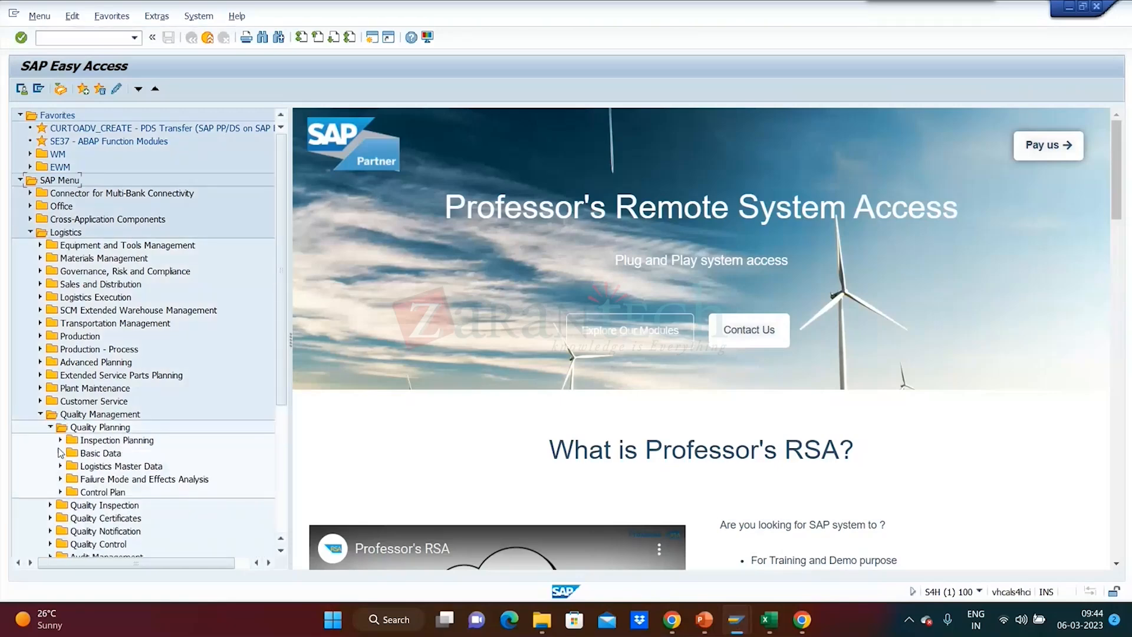
{"action": "left_click", "coordinate": [60, 452]}
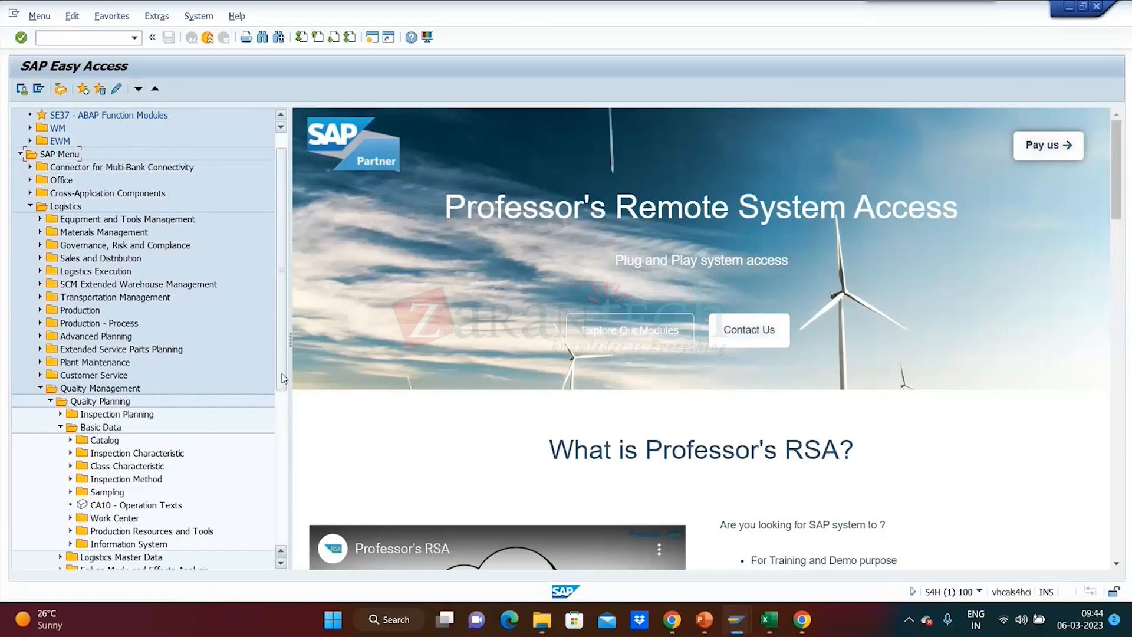
{"action": "scroll", "coordinate": [282, 378], "scroll_direction": "down", "scroll_amount": 3}
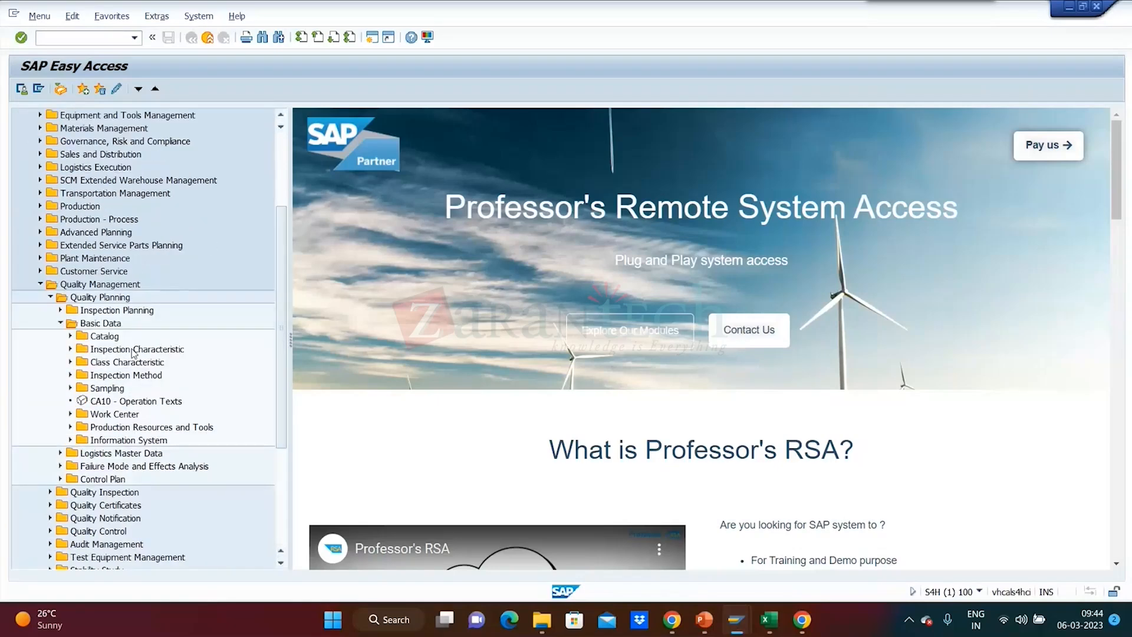
{"action": "left_click", "coordinate": [70, 388]}
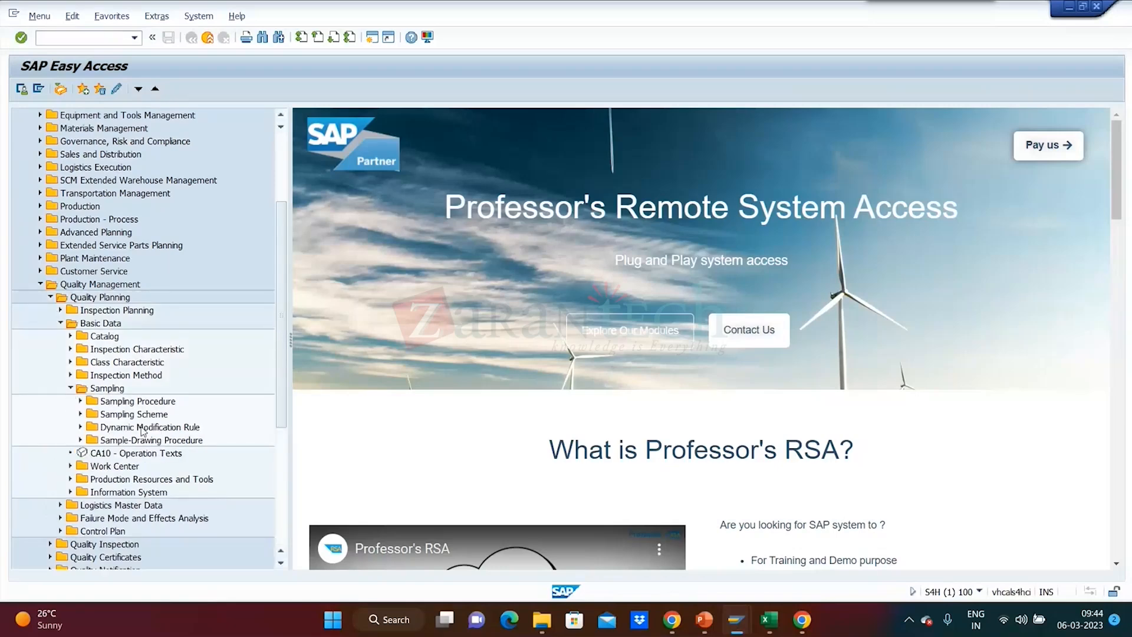
{"action": "left_click", "coordinate": [81, 414]}
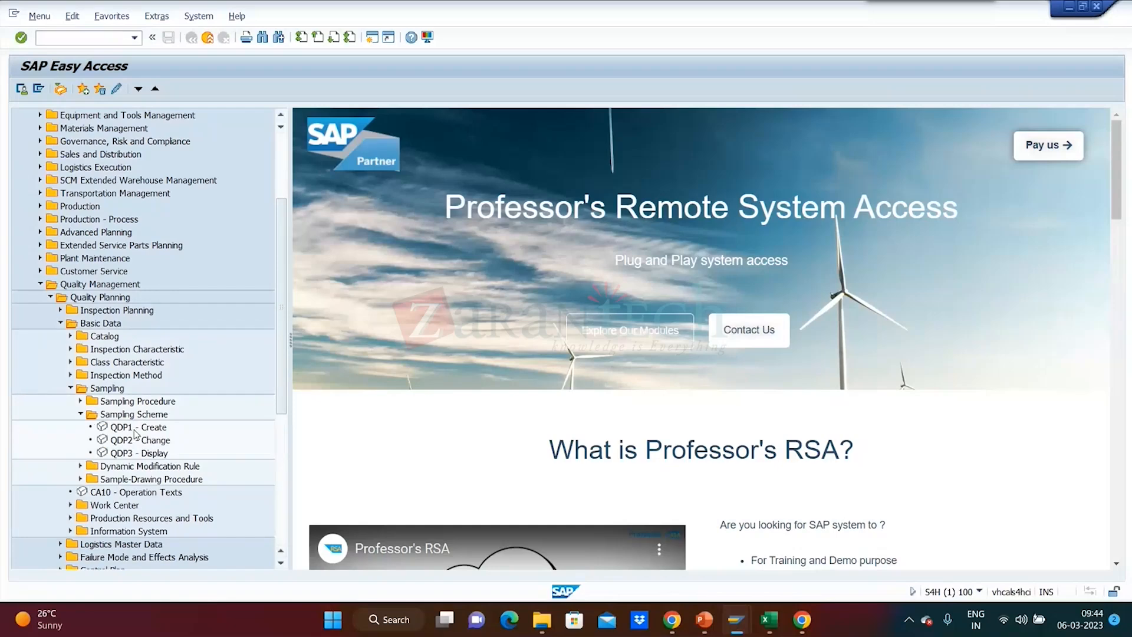
{"action": "left_click", "coordinate": [131, 443]}
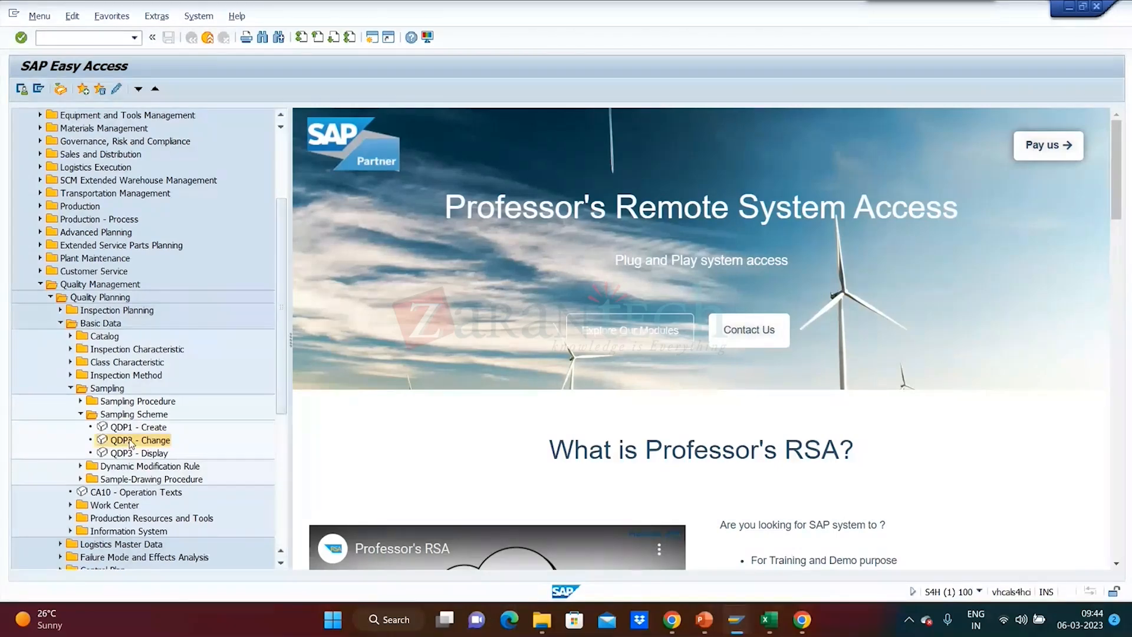
{"action": "double_click", "coordinate": [131, 442]}
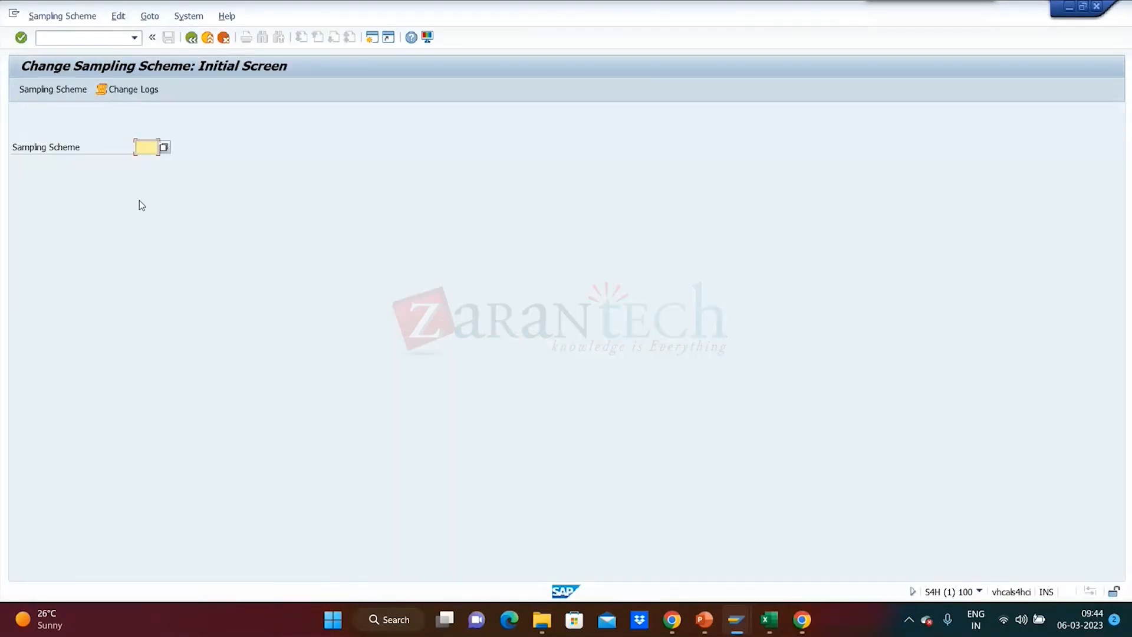
Select sampling scheme QM2, Sampling Scheme for severities (attr.), and display its header data.
{"action": "left_click", "coordinate": [165, 148]}
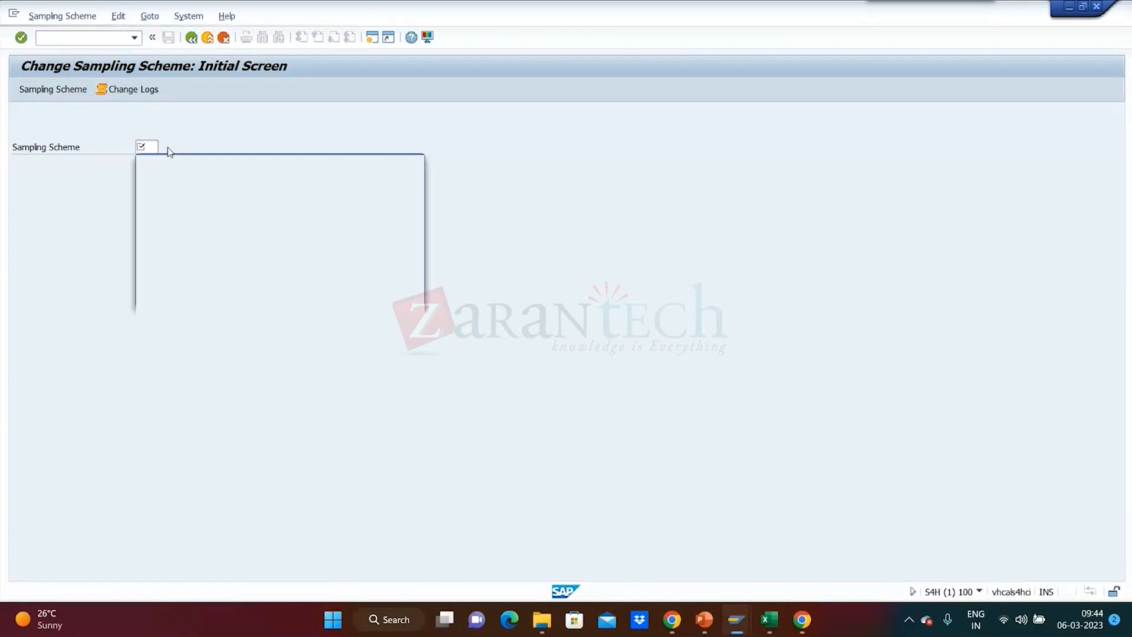
{"action": "double_click", "coordinate": [154, 218]}
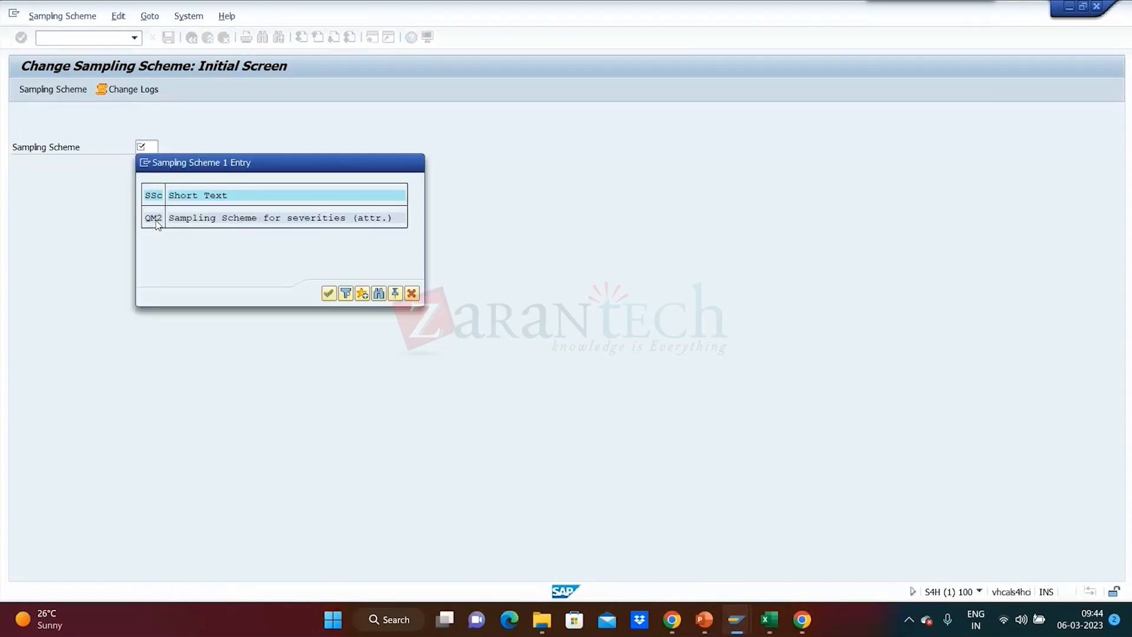
{"action": "key", "text": "Return"}
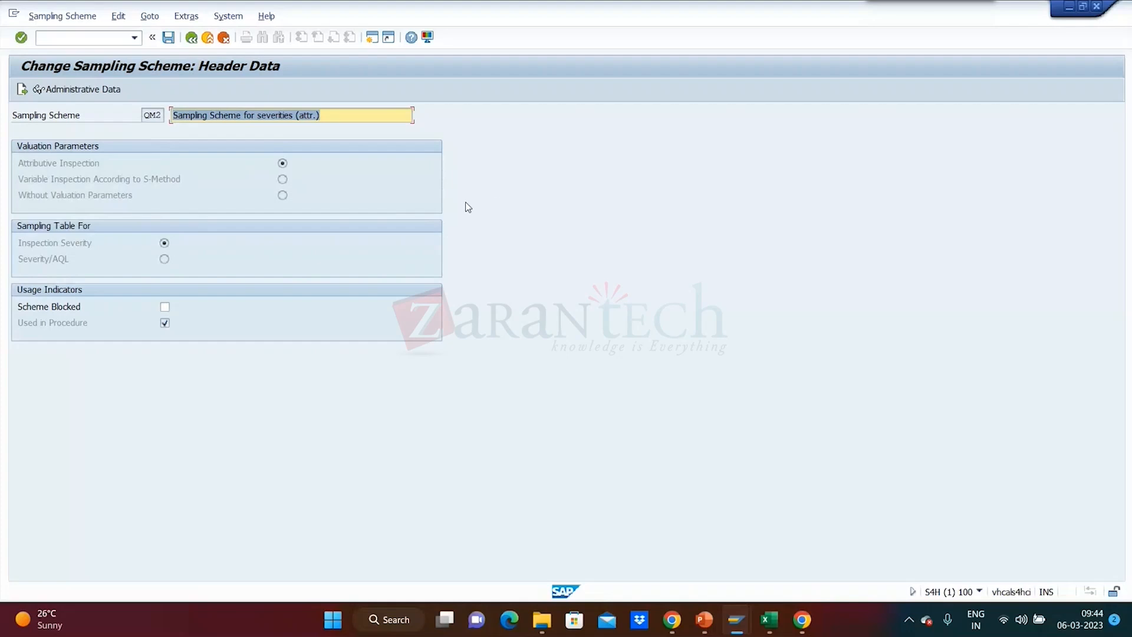
Check the valuation parameters of the scheme, and open its sampling table for inspection severity 2, Reduced Inspection.
{"action": "left_click", "coordinate": [283, 181]}
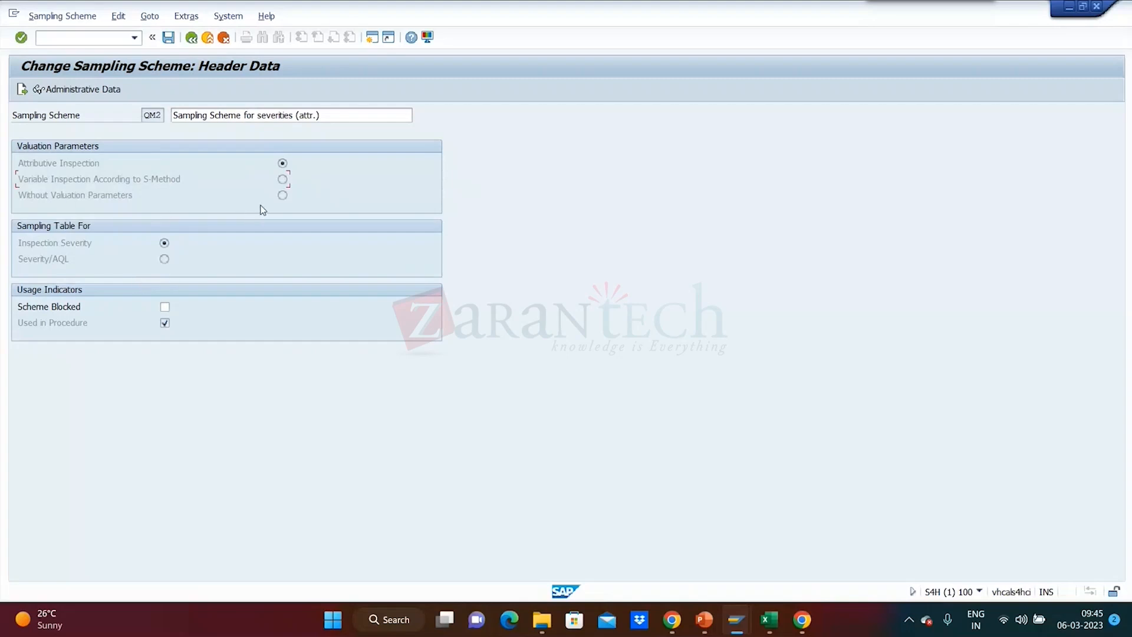
{"action": "left_click", "coordinate": [21, 90]}
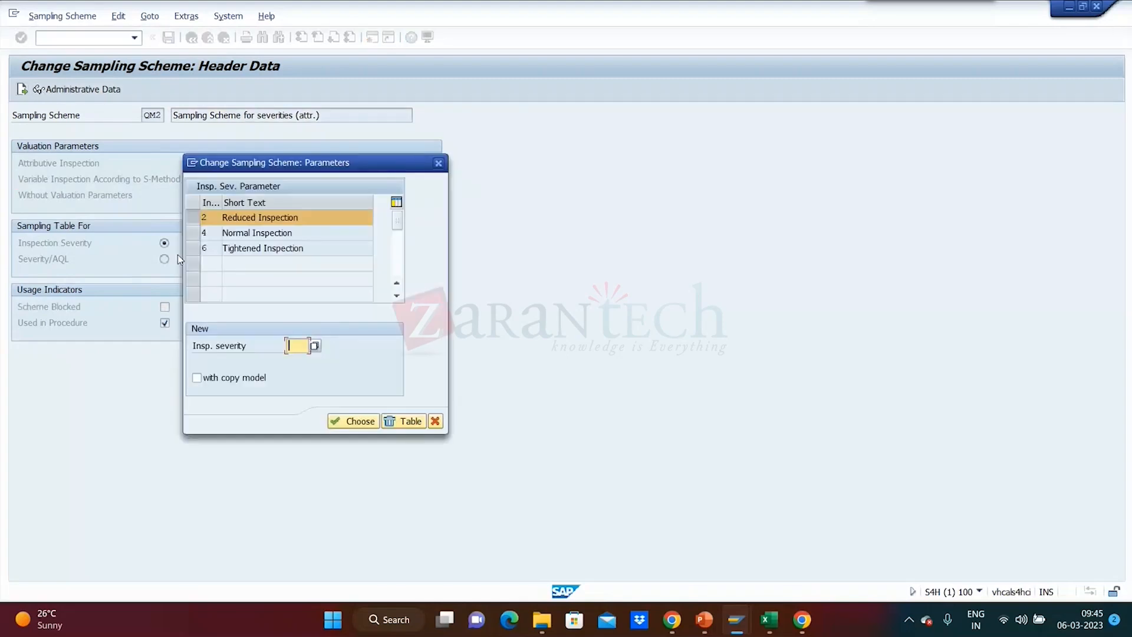
{"action": "left_click_drag", "start_coordinate": [333, 165], "coordinate": [547, 142]}
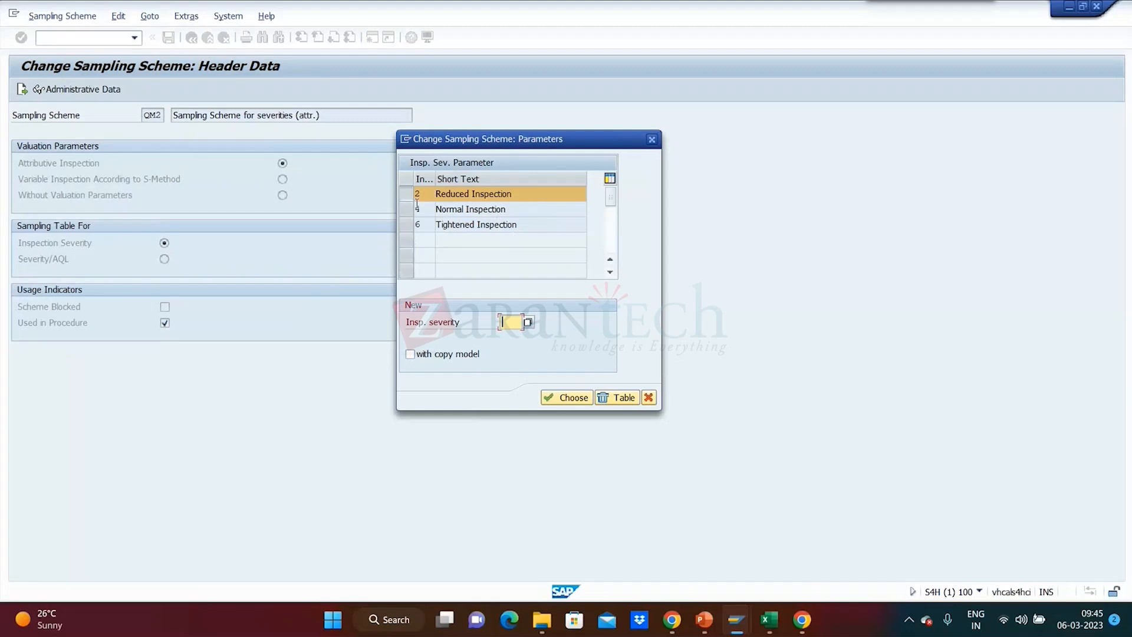
{"action": "left_click", "coordinate": [560, 397]}
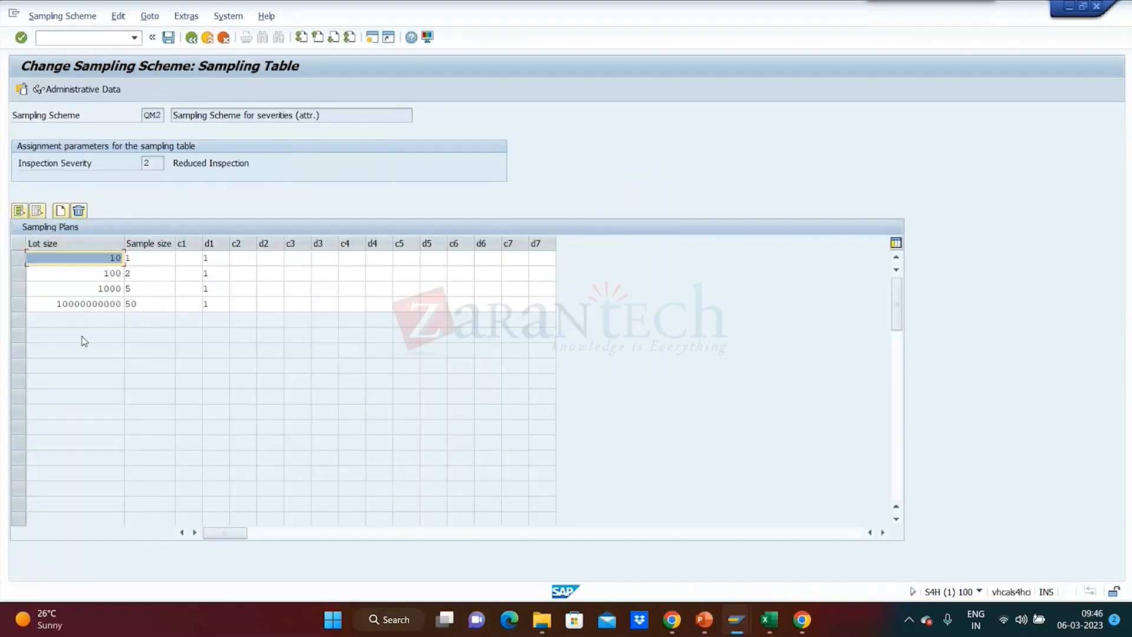
Examine the lot size and sample size pairs in the reduced inspection sampling plans, keeping the sample size column readable.
{"action": "left_click", "coordinate": [96, 265]}
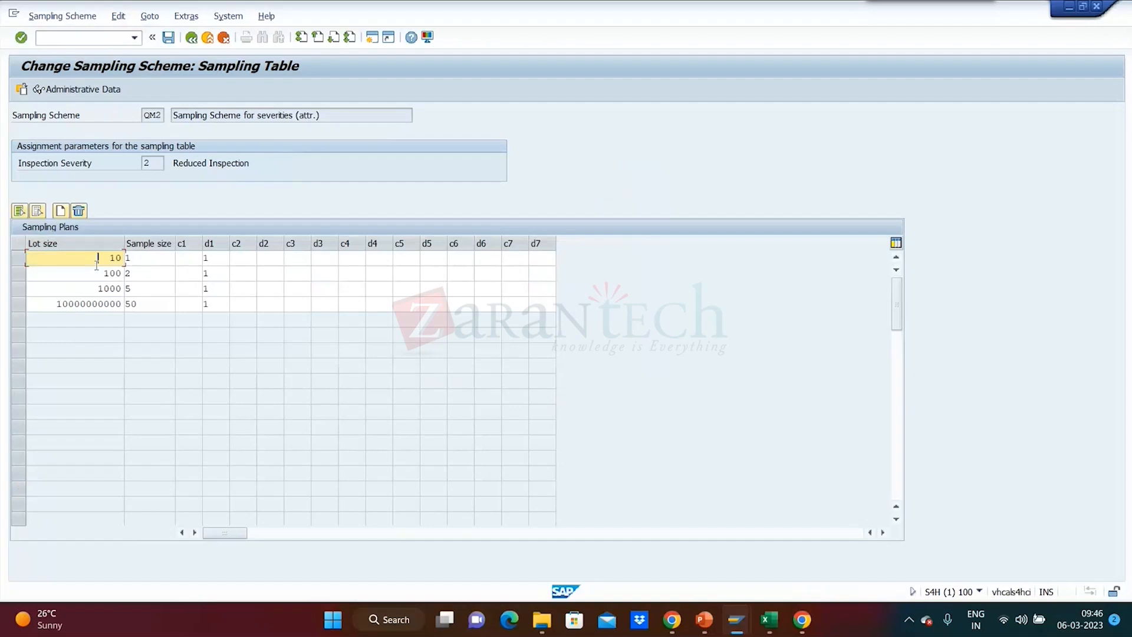
{"action": "double_click", "coordinate": [109, 258]}
{"action": "left_click", "coordinate": [151, 260]}
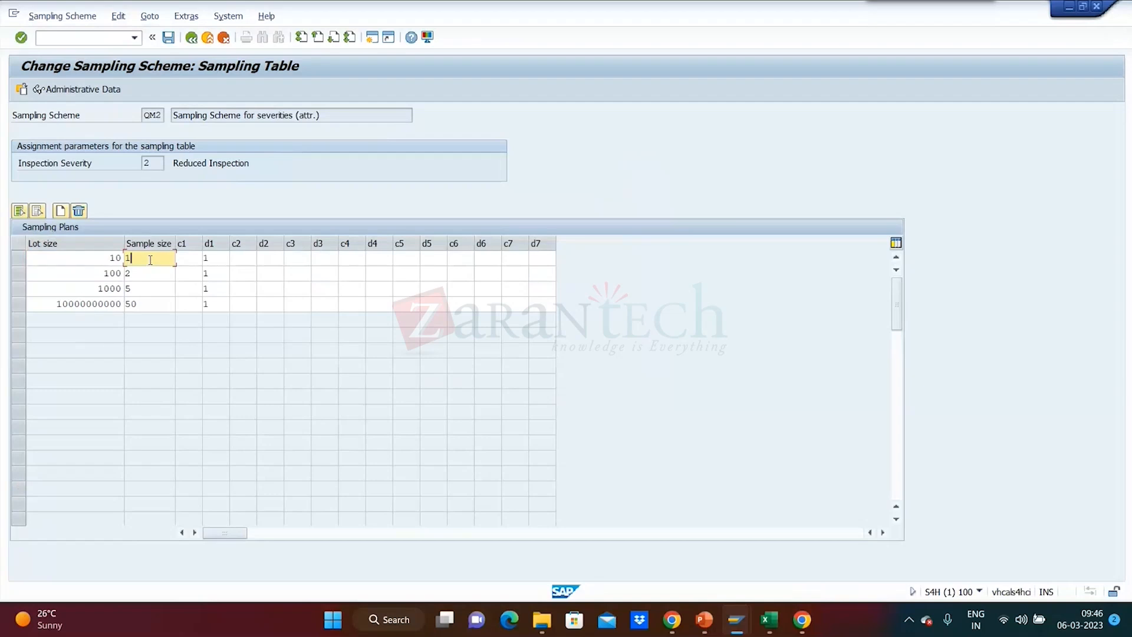
{"action": "left_click", "coordinate": [99, 273]}
{"action": "left_click_drag", "start_coordinate": [98, 274], "coordinate": [122, 274]}
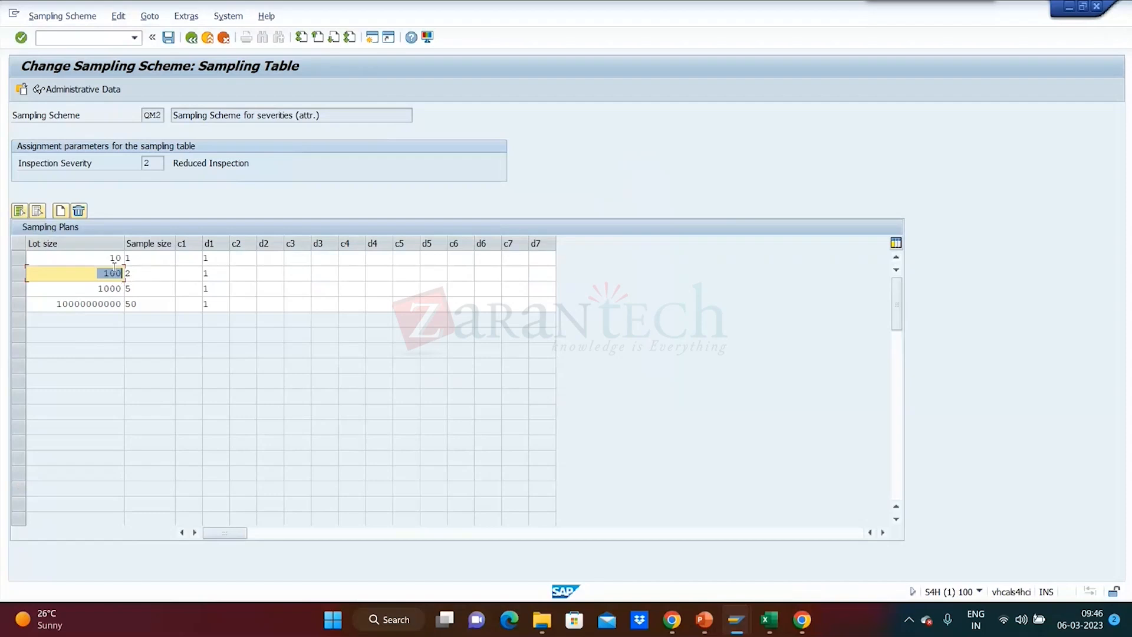
{"action": "left_click", "coordinate": [151, 272]}
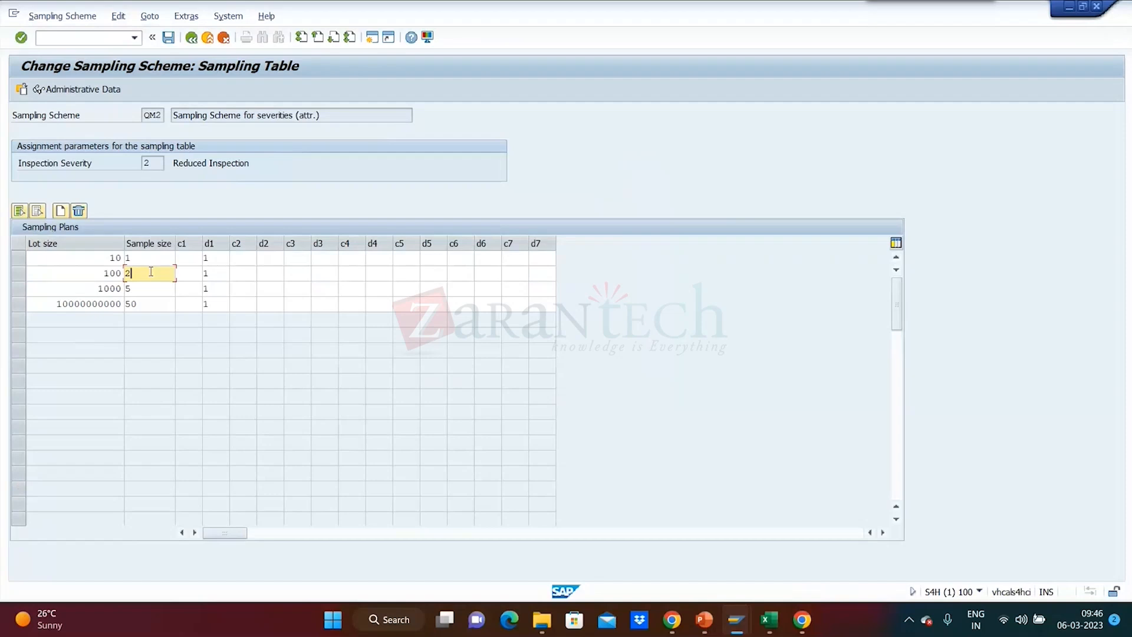
{"action": "left_click_drag", "start_coordinate": [85, 290], "coordinate": [139, 287]}
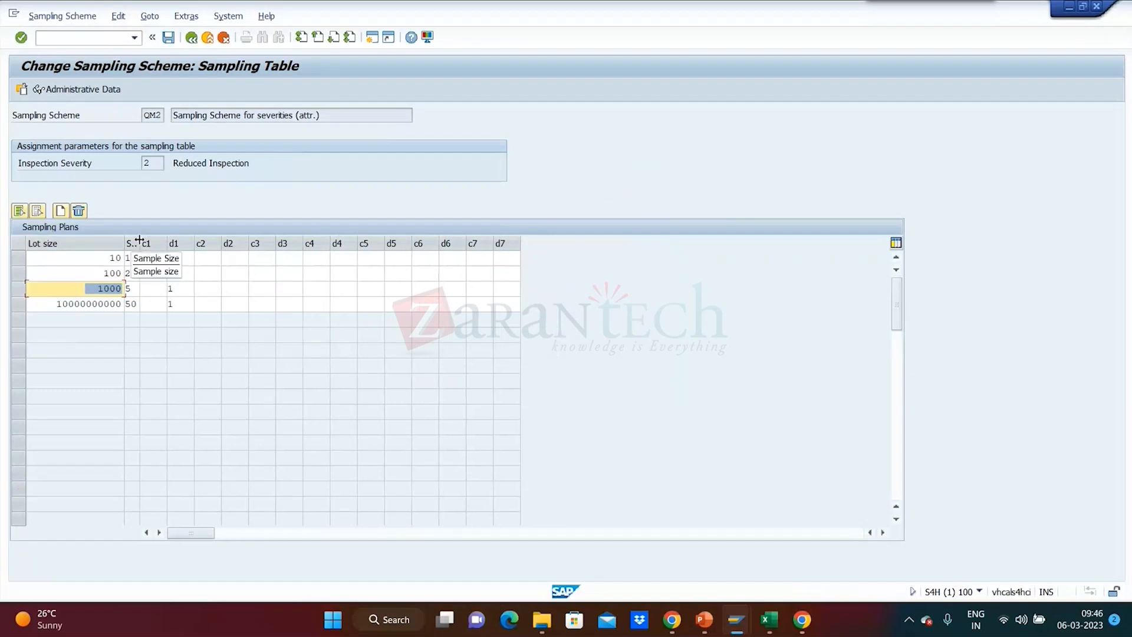
{"action": "left_click_drag", "start_coordinate": [54, 304], "coordinate": [125, 312]}
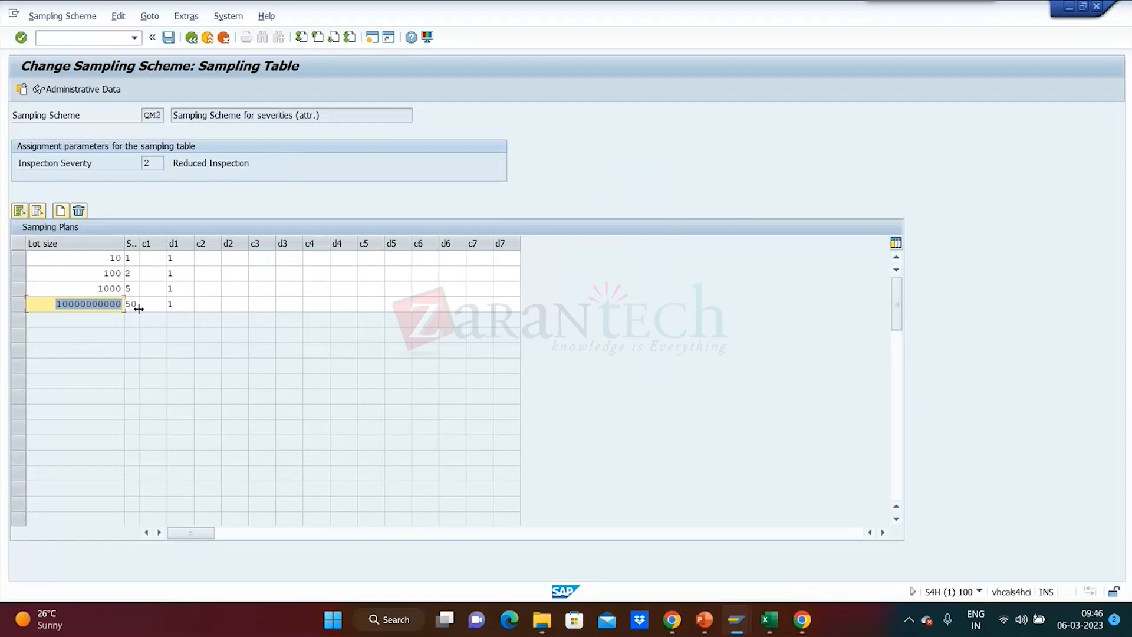
{"action": "key", "text": "Tab"}
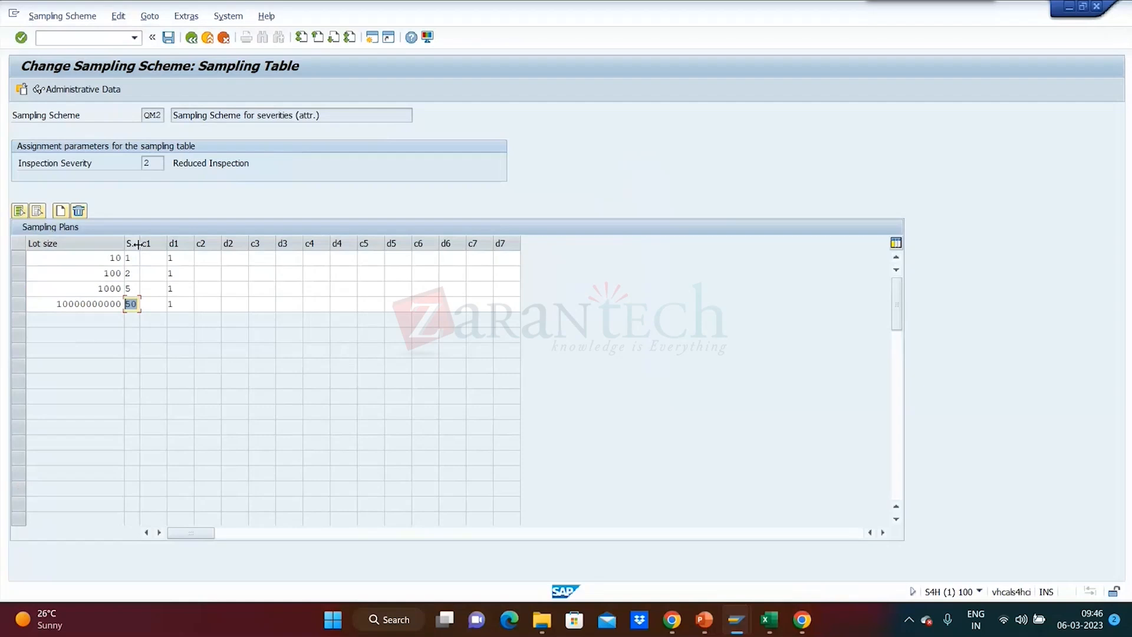
{"action": "left_click_drag", "start_coordinate": [139, 243], "coordinate": [188, 243]}
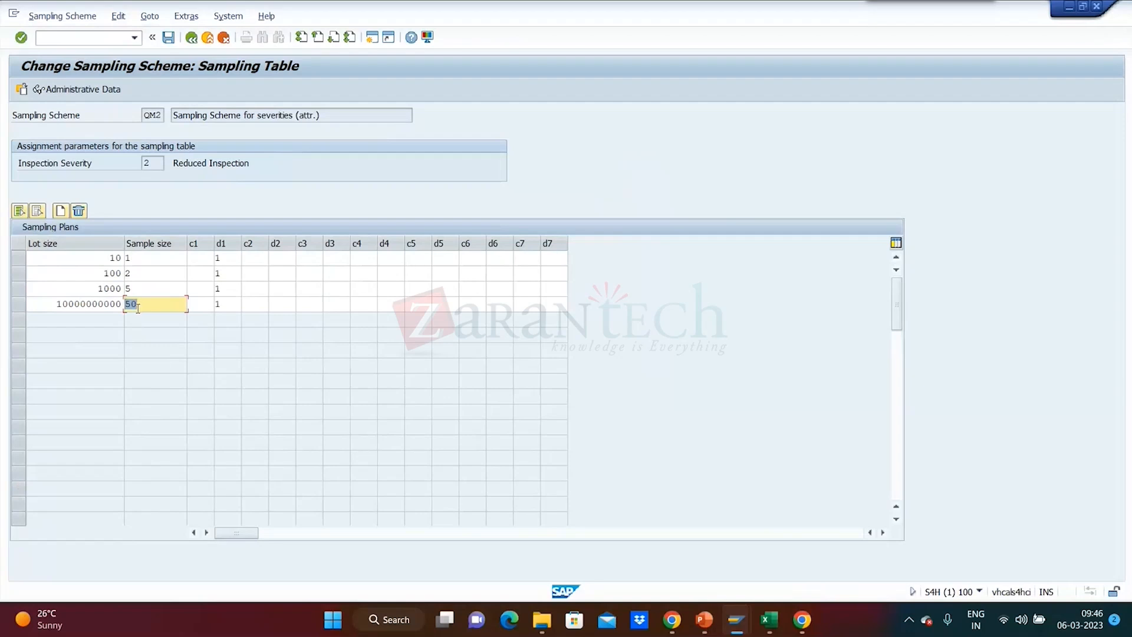
Try c1 value 2 and d1 rejection number 3 in the sampling plan row for lot size 10.
{"action": "left_click", "coordinate": [200, 258]}
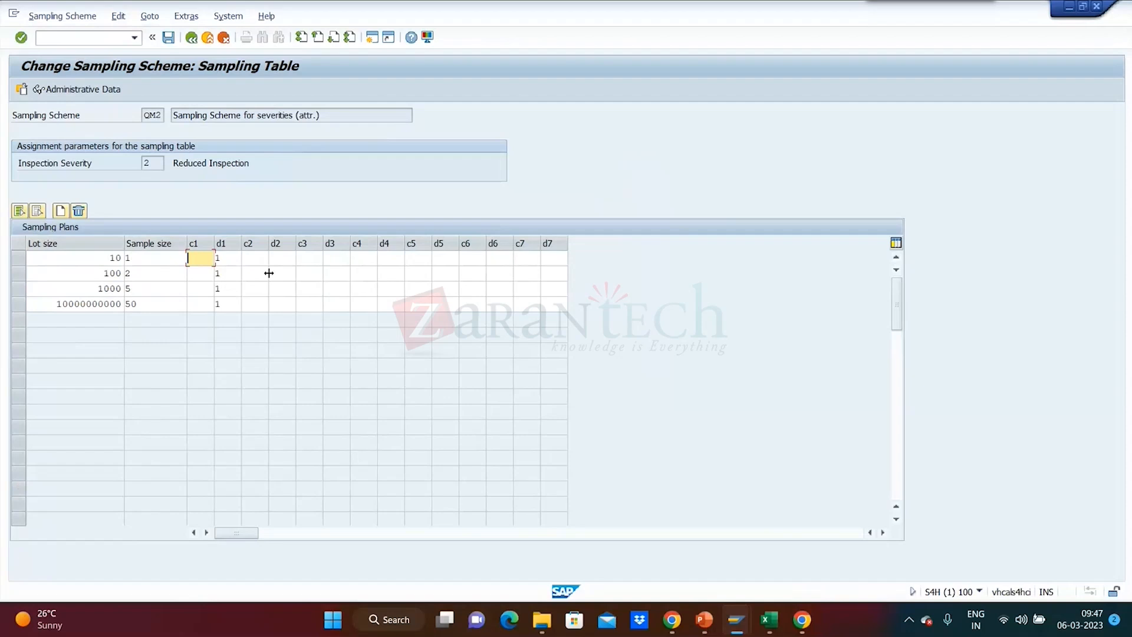
{"action": "left_click", "coordinate": [240, 262]}
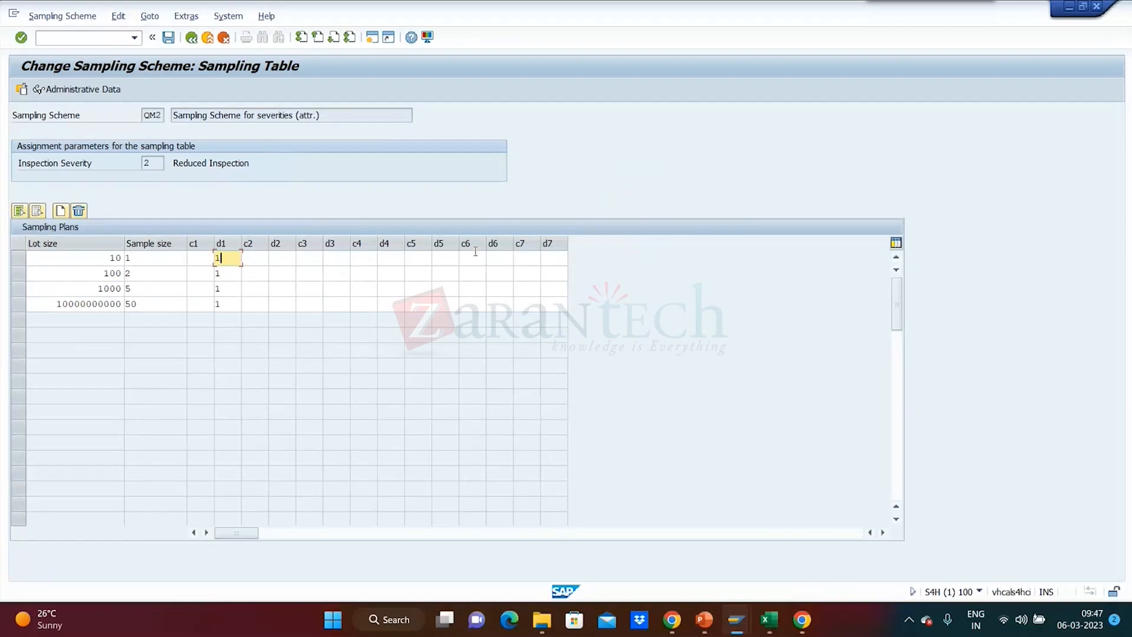
{"action": "left_click", "coordinate": [208, 258]}
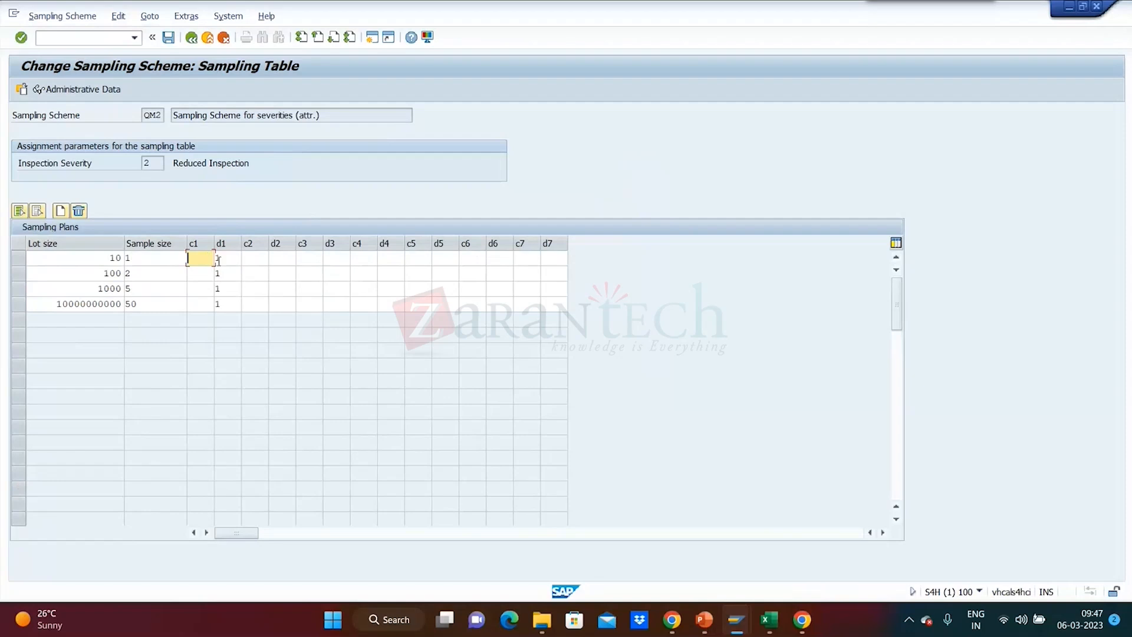
{"action": "type", "text": "2"}
{"action": "double_click", "coordinate": [233, 265]}
{"action": "type", "text": "3"}
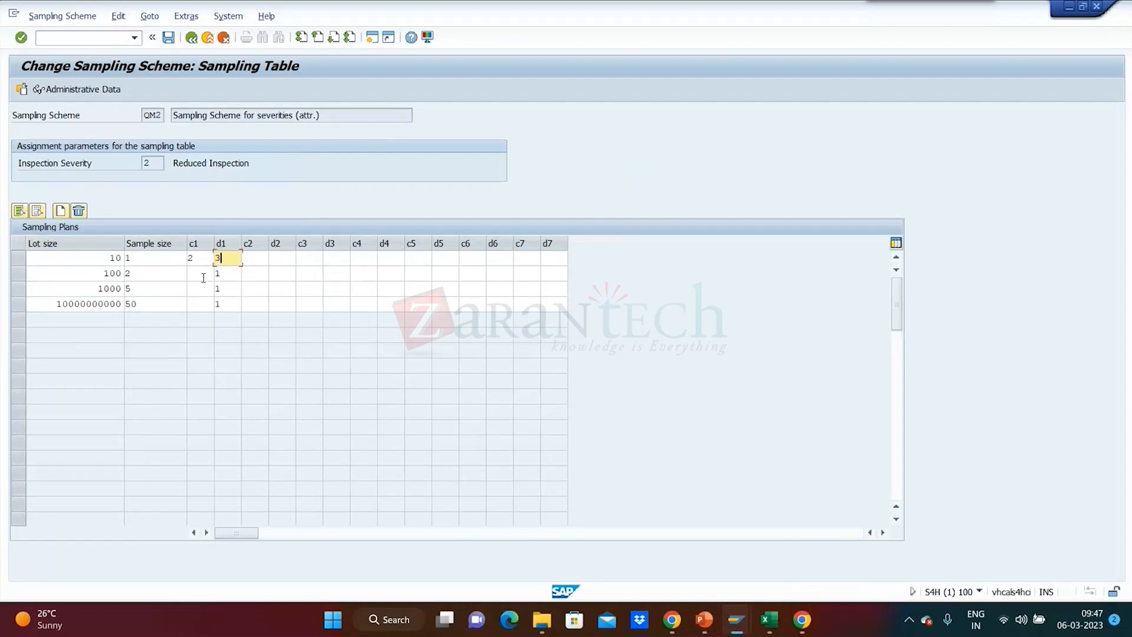
Clear c1 and set d1 back to 1 in the row for lot size 10.
{"action": "left_click", "coordinate": [204, 260]}
{"action": "key", "text": "BackSpace"}
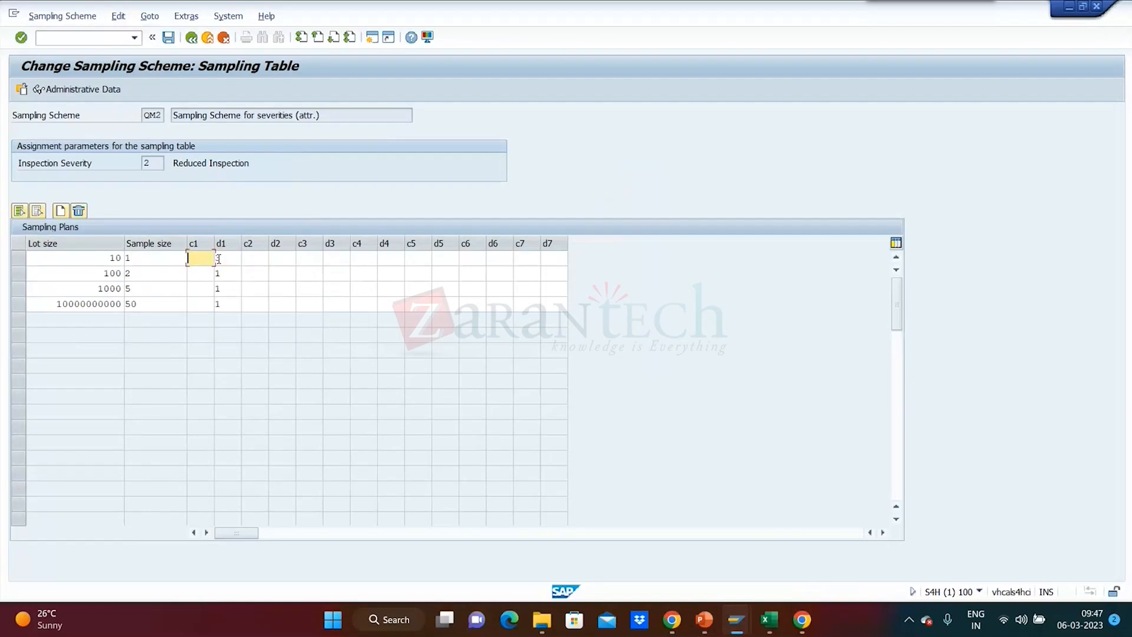
{"action": "left_click", "coordinate": [218, 259]}
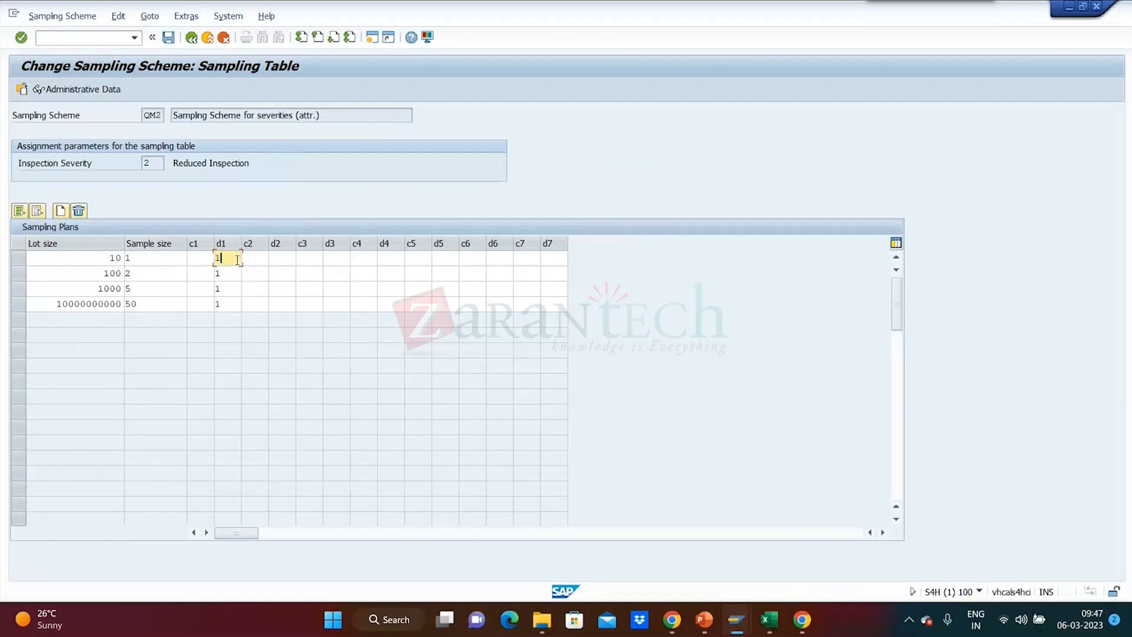
Try c1 value 1 and d1 rejection number 3 for lot size 1000, and review both values.
{"action": "left_click", "coordinate": [195, 288]}
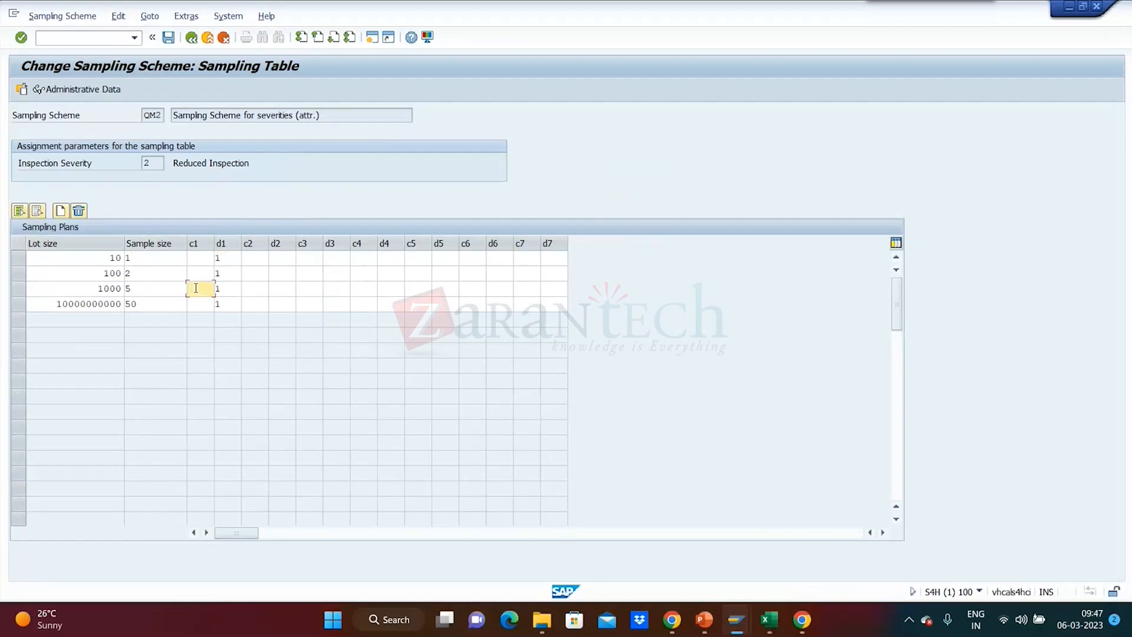
{"action": "type", "text": "2"}
{"action": "key", "text": "BackSpace"}
{"action": "type", "text": "1"}
{"action": "left_click", "coordinate": [228, 290]}
{"action": "key", "text": "BackSpace"}
{"action": "type", "text": "3"}
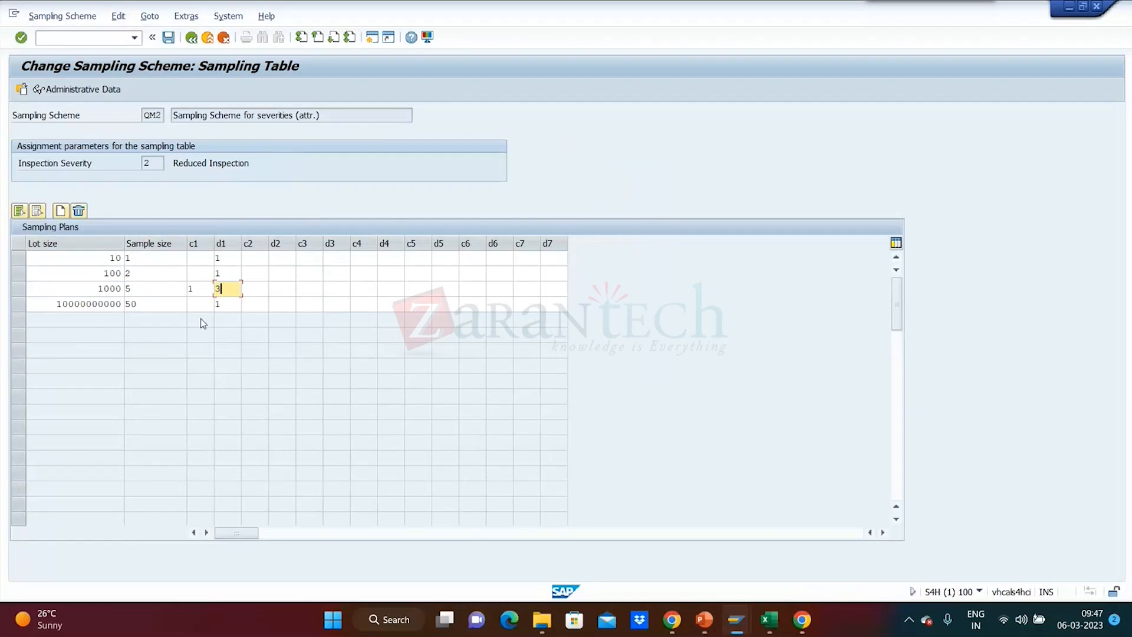
{"action": "left_click", "coordinate": [200, 290]}
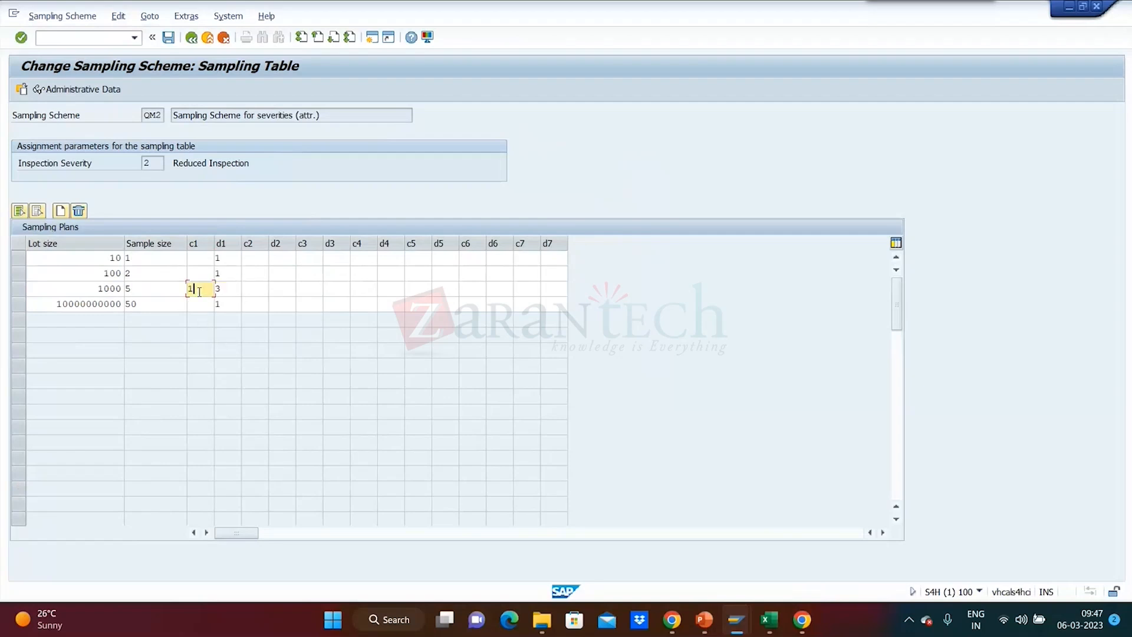
{"action": "double_click", "coordinate": [194, 288]}
{"action": "key", "text": "Tab"}
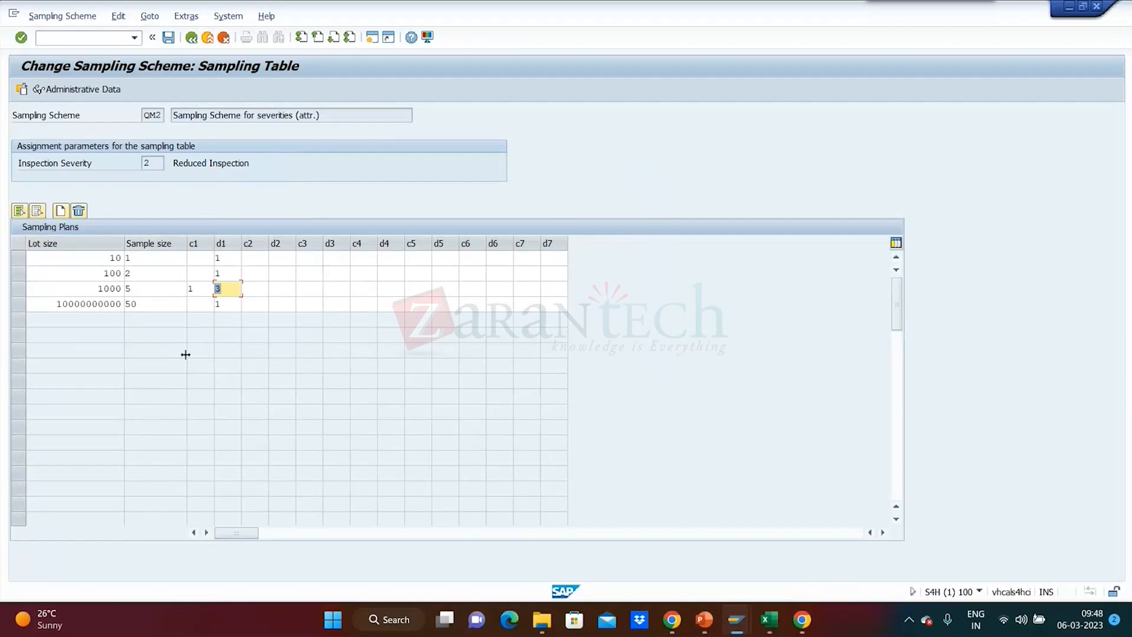
{"action": "left_click", "coordinate": [198, 287]}
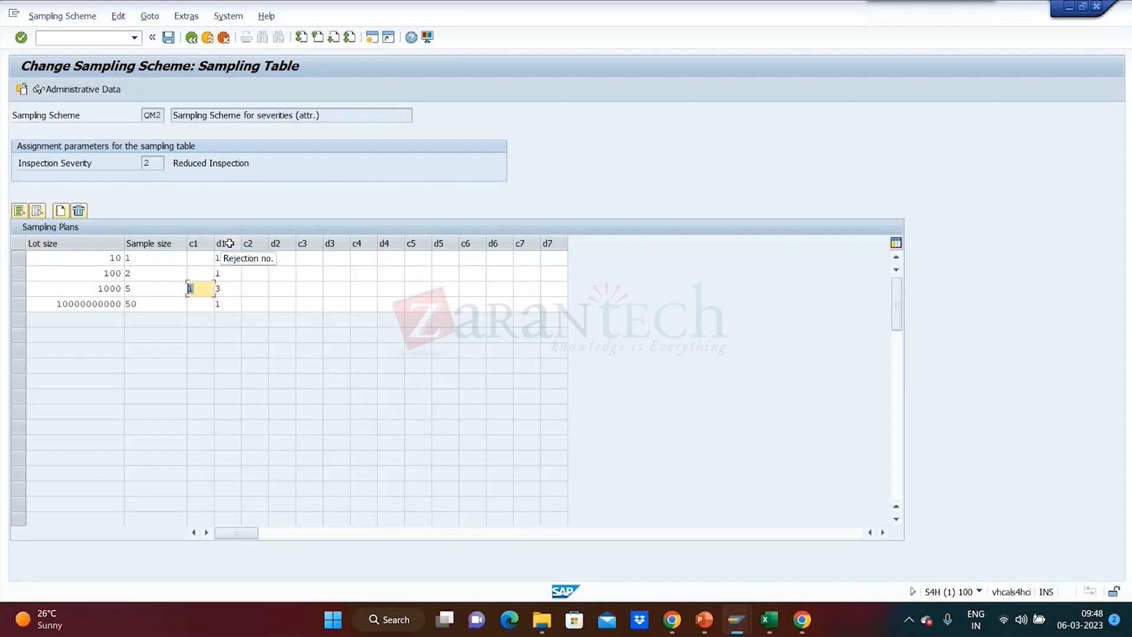
{"action": "key", "text": "Tab"}
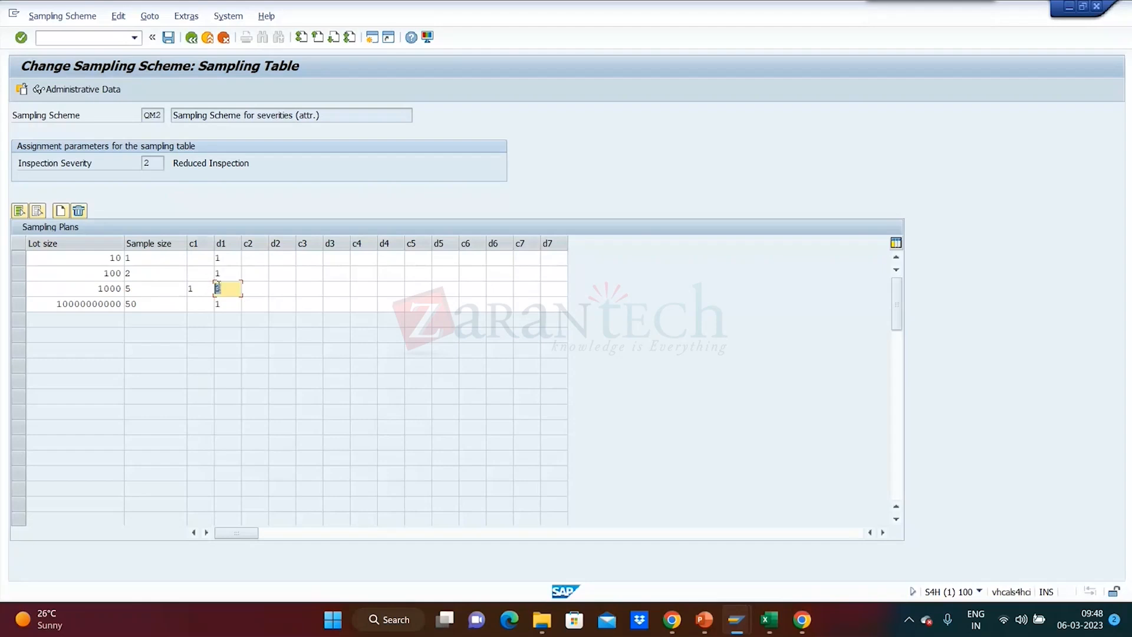
Clear c1 and set d1 back to 1 in the row for lot size 1000.
{"action": "left_click", "coordinate": [206, 291]}
{"action": "key", "text": "BackSpace"}
{"action": "left_click", "coordinate": [227, 287]}
{"action": "key", "text": "BackSpace"}
{"action": "type", "text": "1"}
{"action": "left_click", "coordinate": [261, 288]}
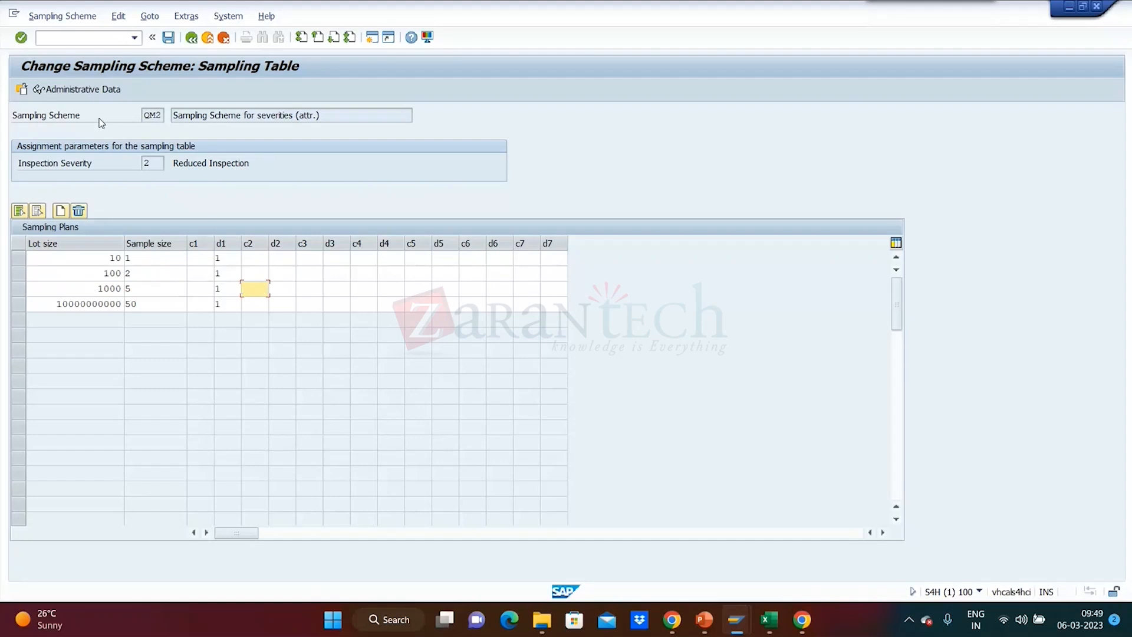
Leave the sampling table and header data of scheme QM2 without saving and return to the SAP Easy Access screen.
{"action": "left_click", "coordinate": [191, 37]}
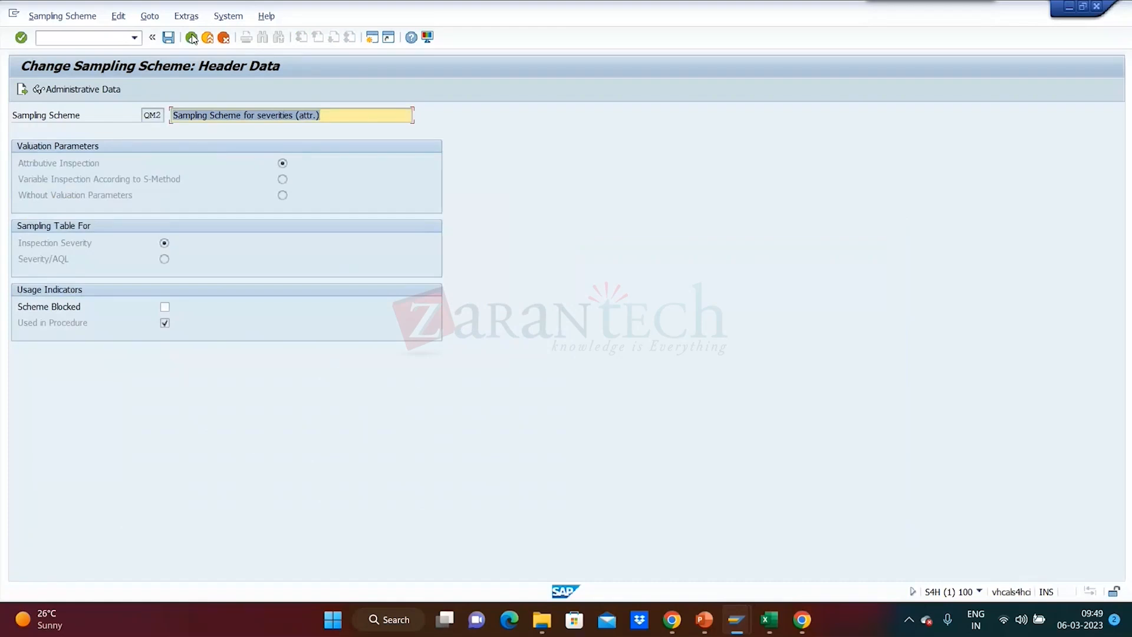
{"action": "left_click", "coordinate": [192, 38]}
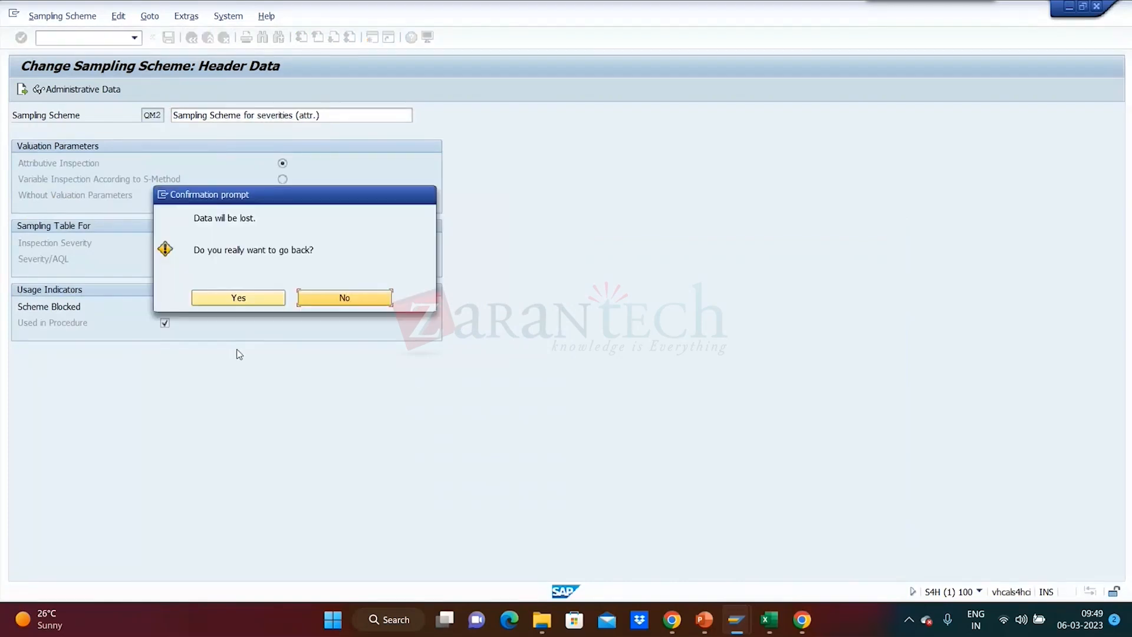
{"action": "left_click", "coordinate": [312, 300]}
{"action": "left_click", "coordinate": [208, 38]}
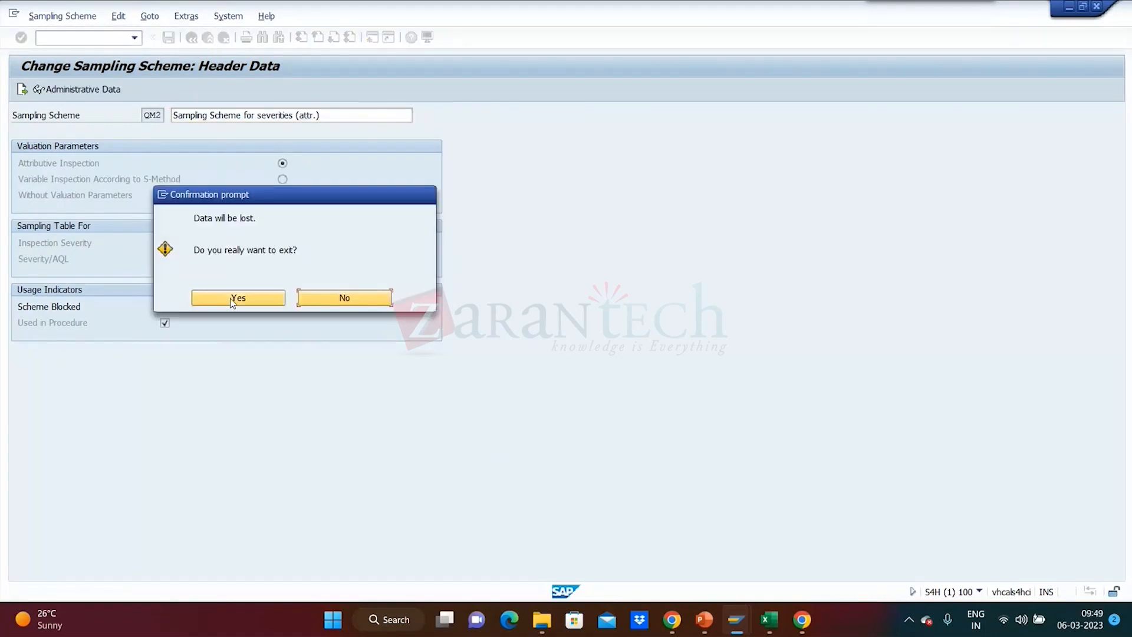
{"action": "left_click", "coordinate": [234, 299]}
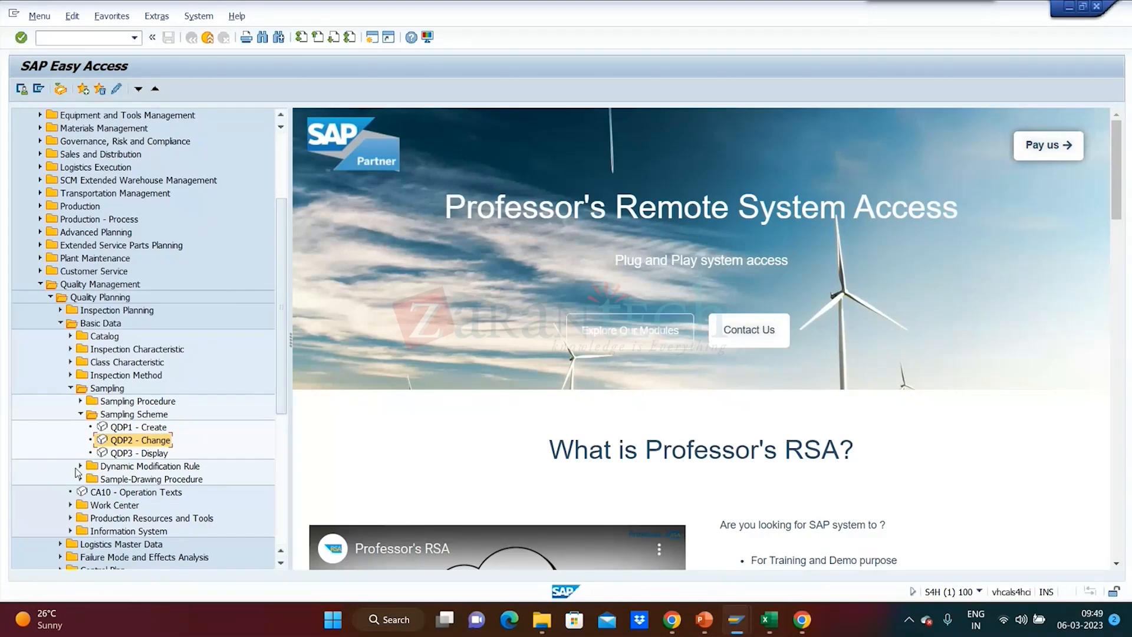
Make the status bar show the current transaction, and expand the Dynamic Modification Rule folder under Sampling.
{"action": "left_click", "coordinate": [979, 591]}
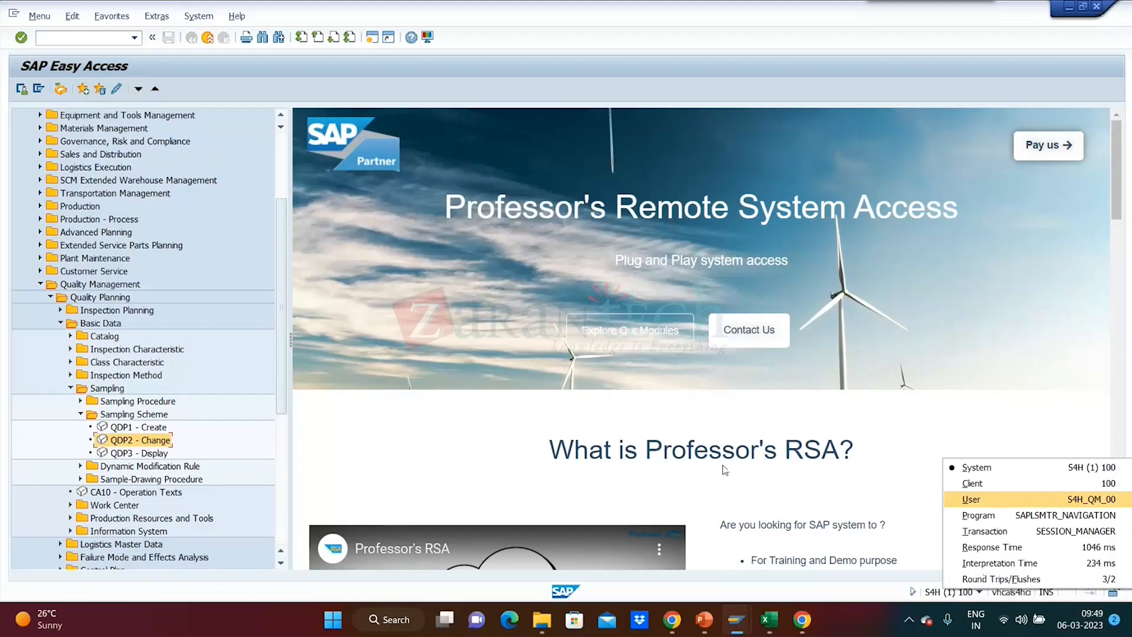
{"action": "left_click", "coordinate": [1068, 533]}
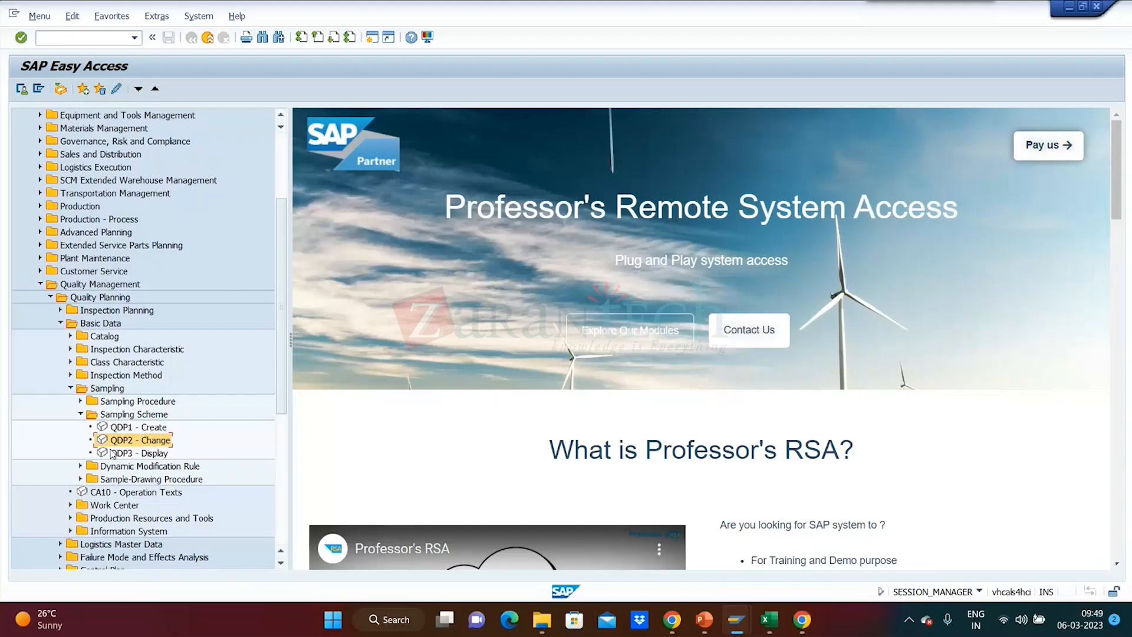
{"action": "left_click", "coordinate": [79, 467]}
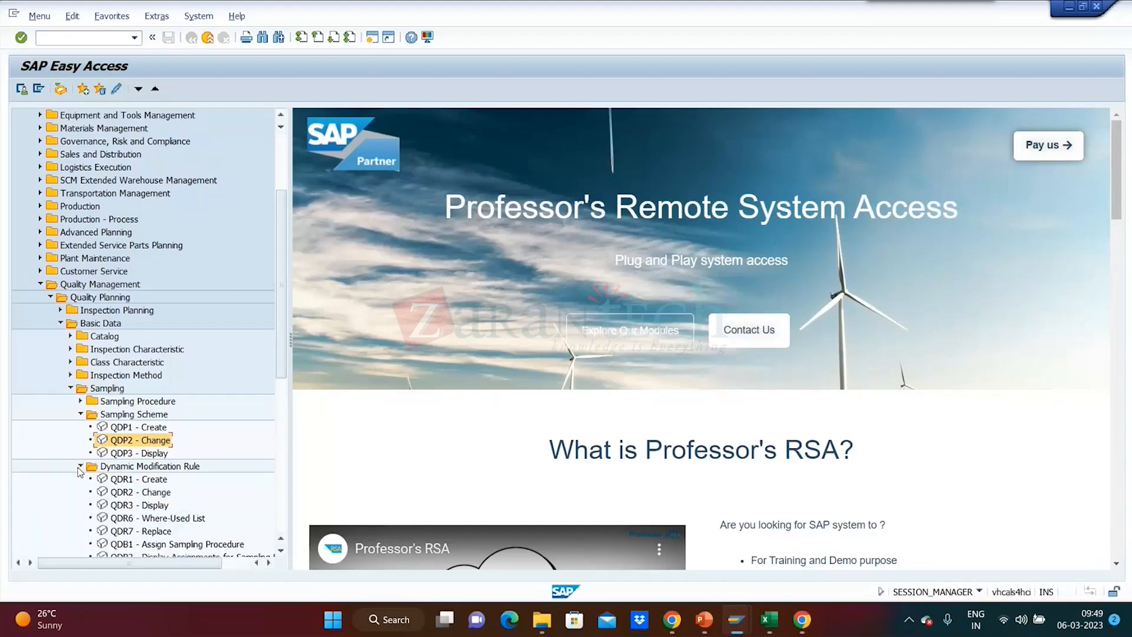
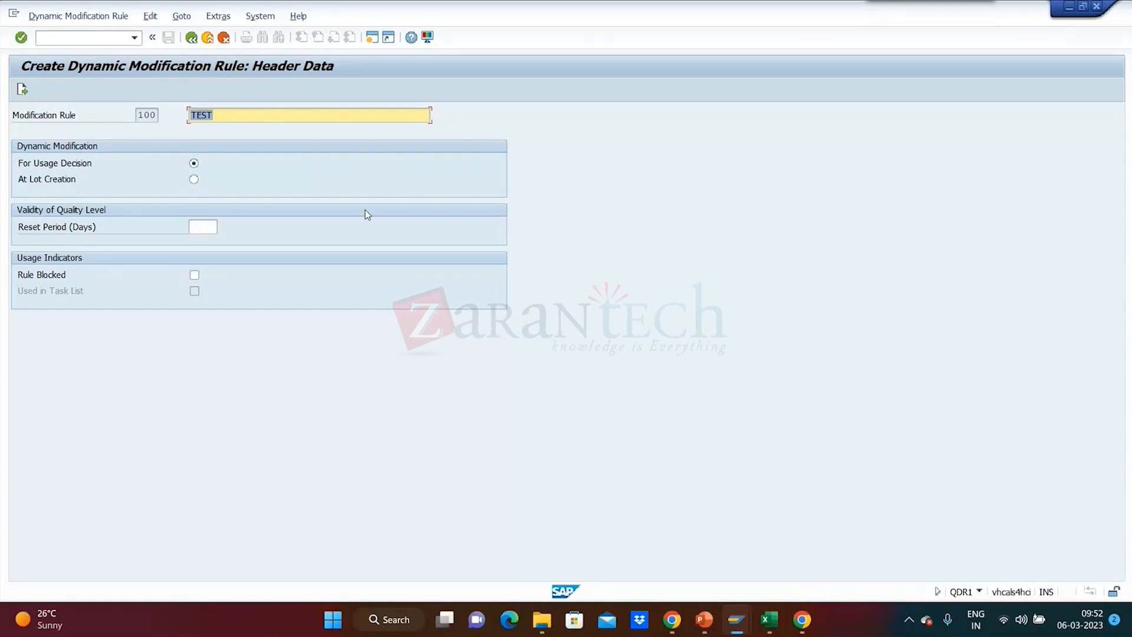
Set the dynamic modification of rule 100 to happen at lot creation and open its inspection stages.
{"action": "left_click", "coordinate": [194, 180]}
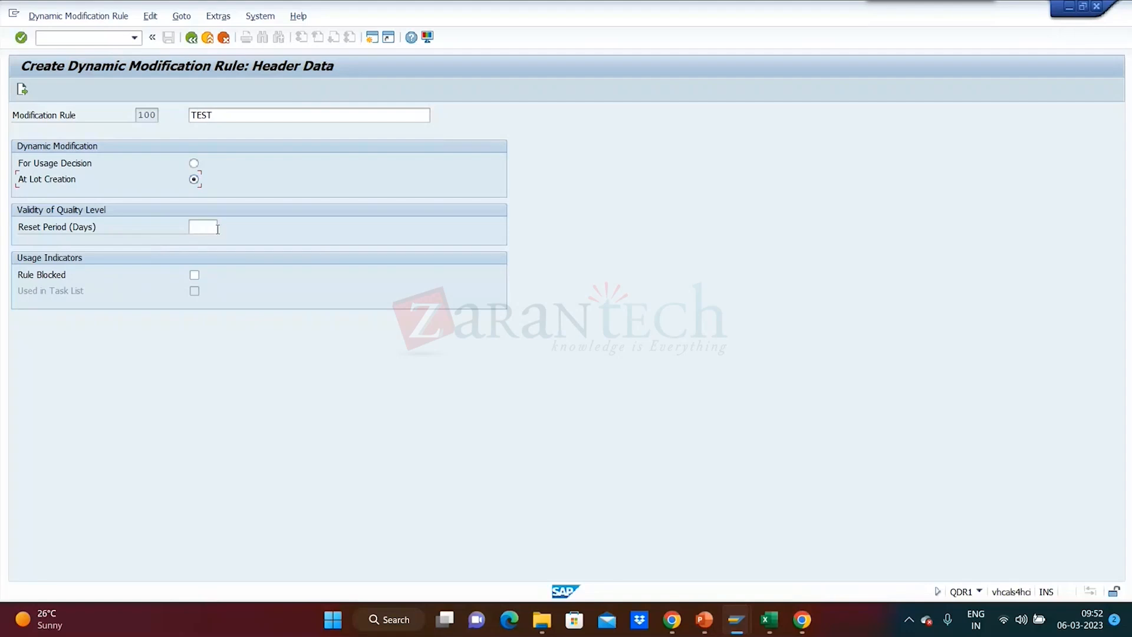
{"action": "left_click", "coordinate": [199, 229]}
{"action": "left_click", "coordinate": [24, 90]}
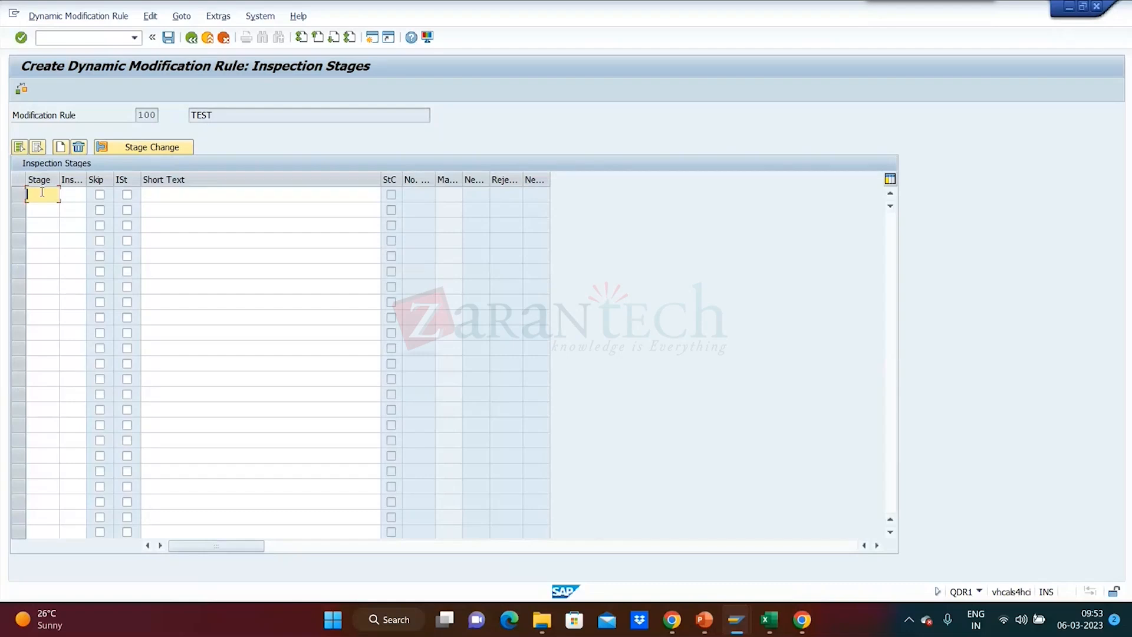
Add inspection stage 1 with severity 006, Tightened Inspection, and mark it as the initial stage.
{"action": "type", "text": "1"}
{"action": "left_click", "coordinate": [75, 191]}
{"action": "left_click", "coordinate": [98, 199]}
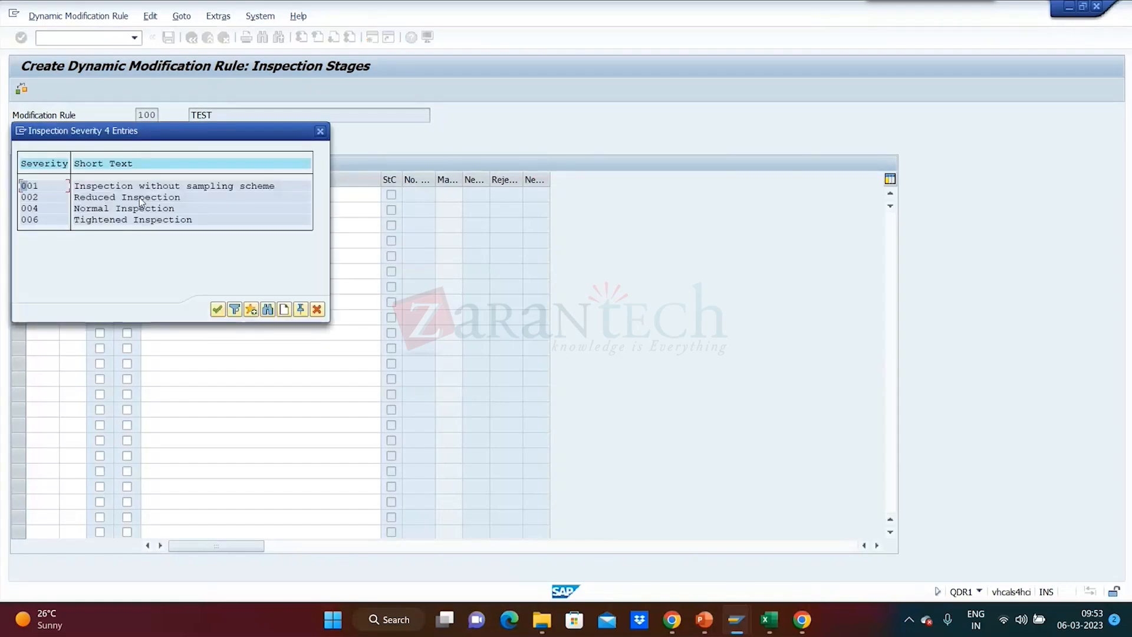
{"action": "double_click", "coordinate": [27, 220]}
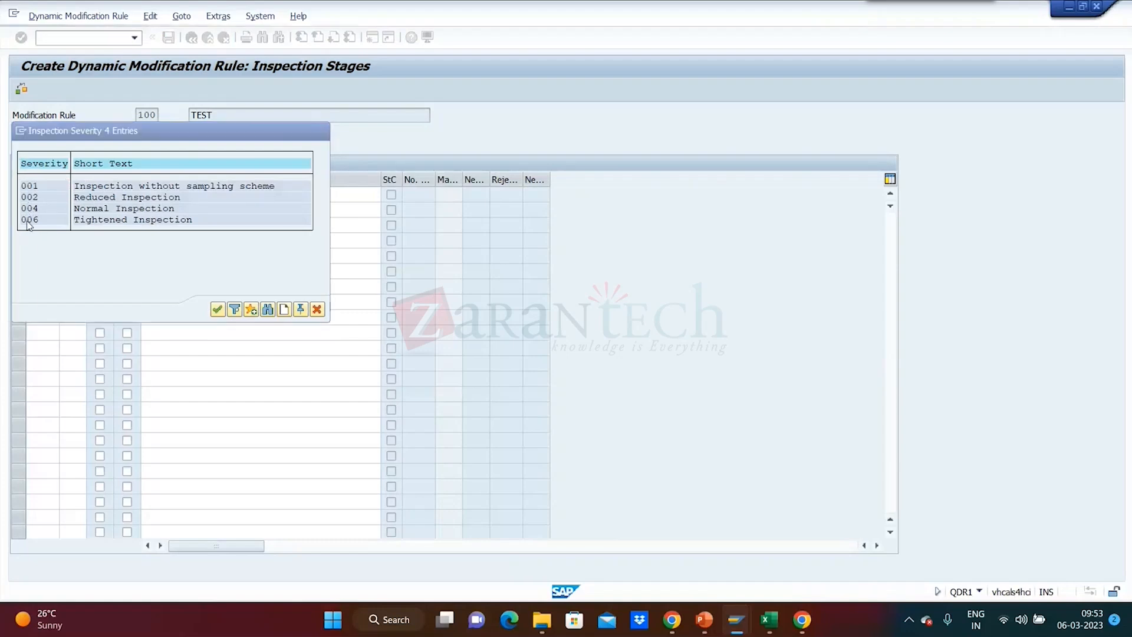
{"action": "left_click_drag", "start_coordinate": [112, 177], "coordinate": [118, 178]}
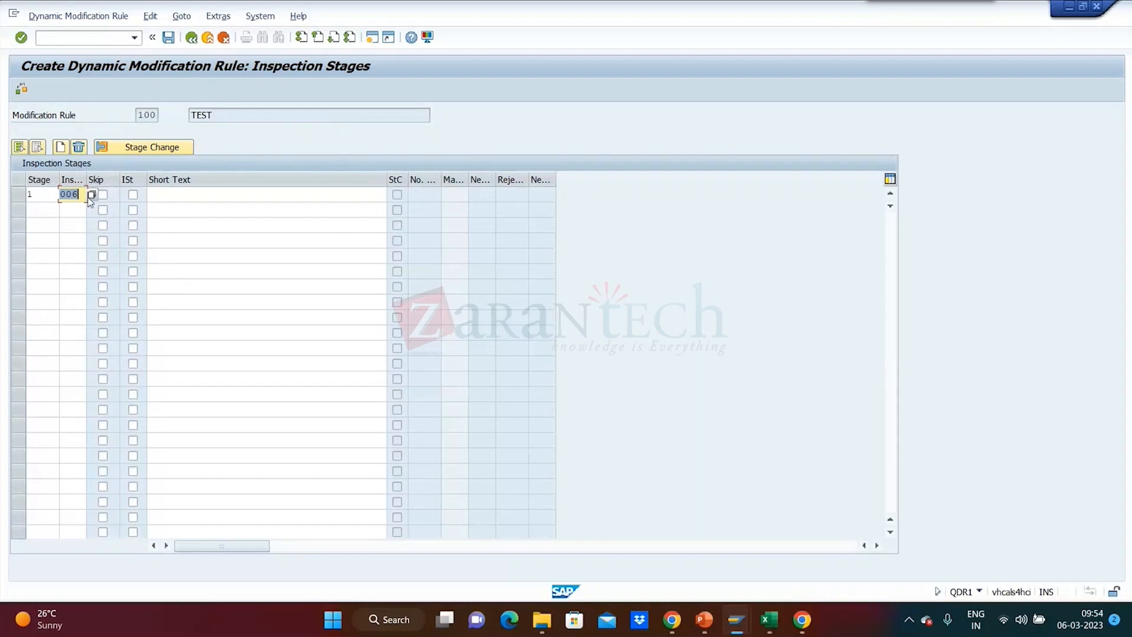
{"action": "left_click", "coordinate": [133, 195]}
Add inspection stage 2 with severity 004, Normal Inspection, and stage 3 with severity 002, Reduced Inspection.
{"action": "left_click", "coordinate": [46, 209]}
{"action": "type", "text": "2"}
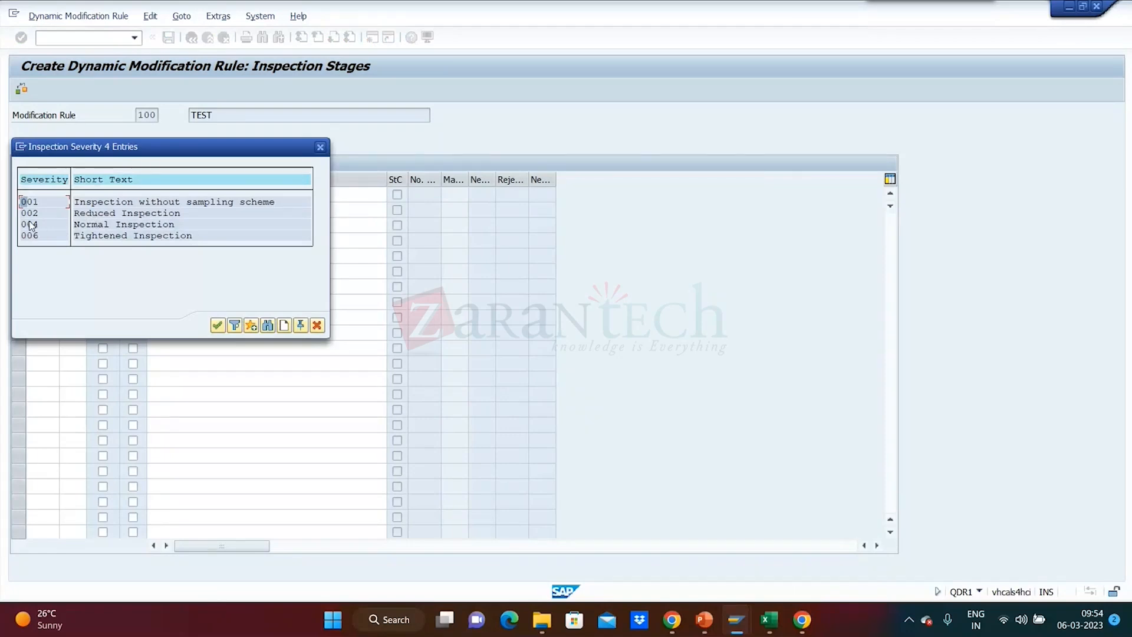
{"action": "double_click", "coordinate": [31, 224]}
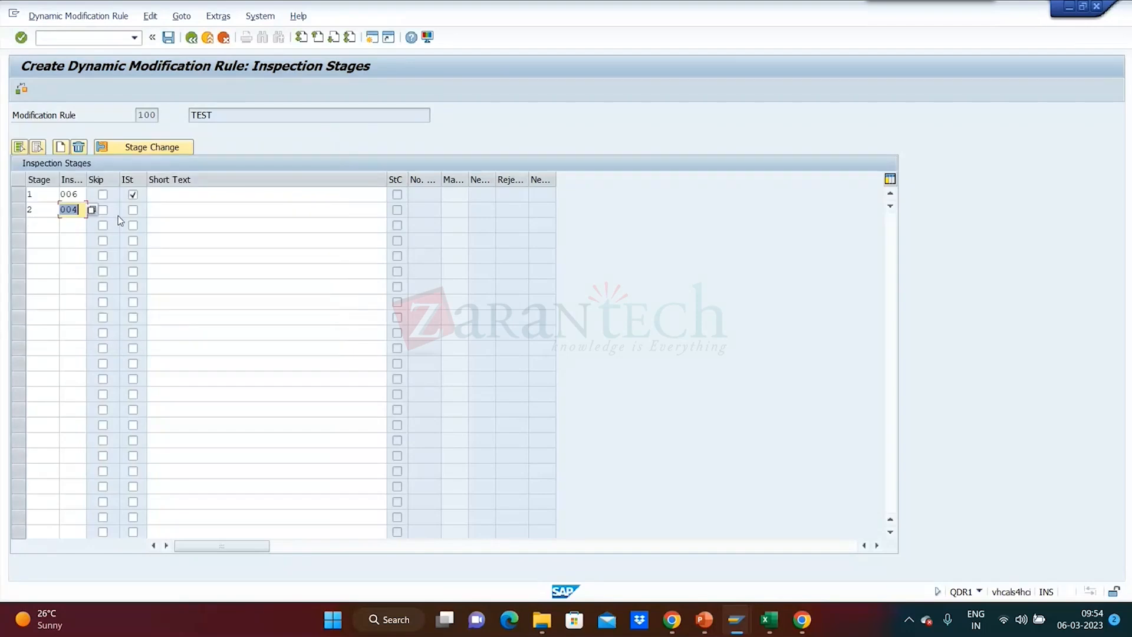
{"action": "left_click", "coordinate": [47, 225]}
{"action": "type", "text": "3"}
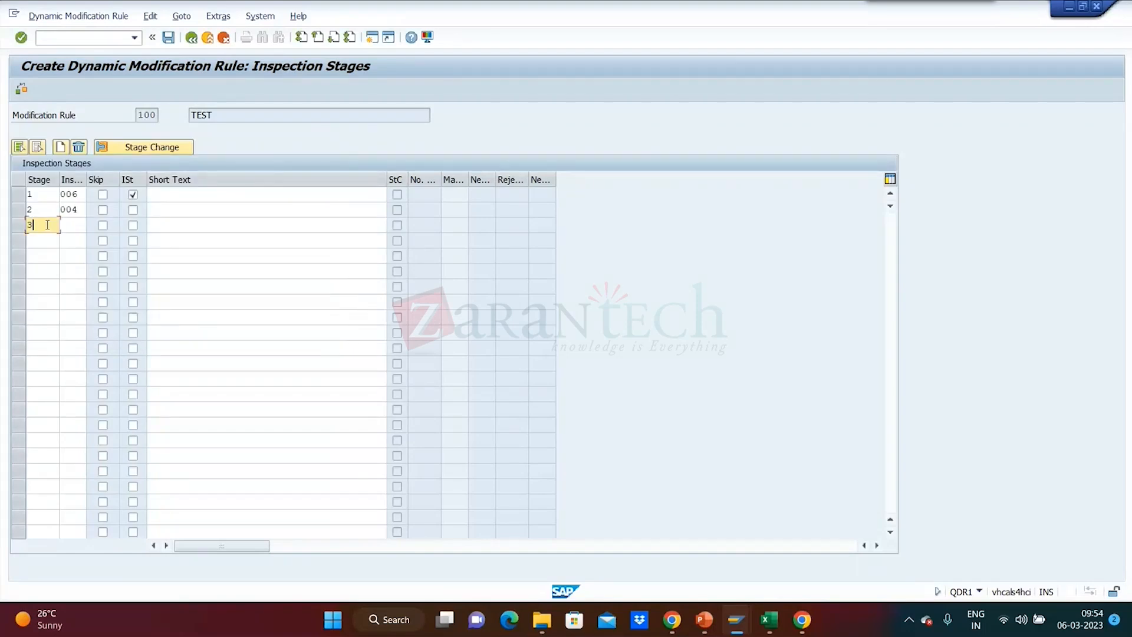
{"action": "left_click", "coordinate": [83, 226]}
{"action": "key", "text": "F4"}
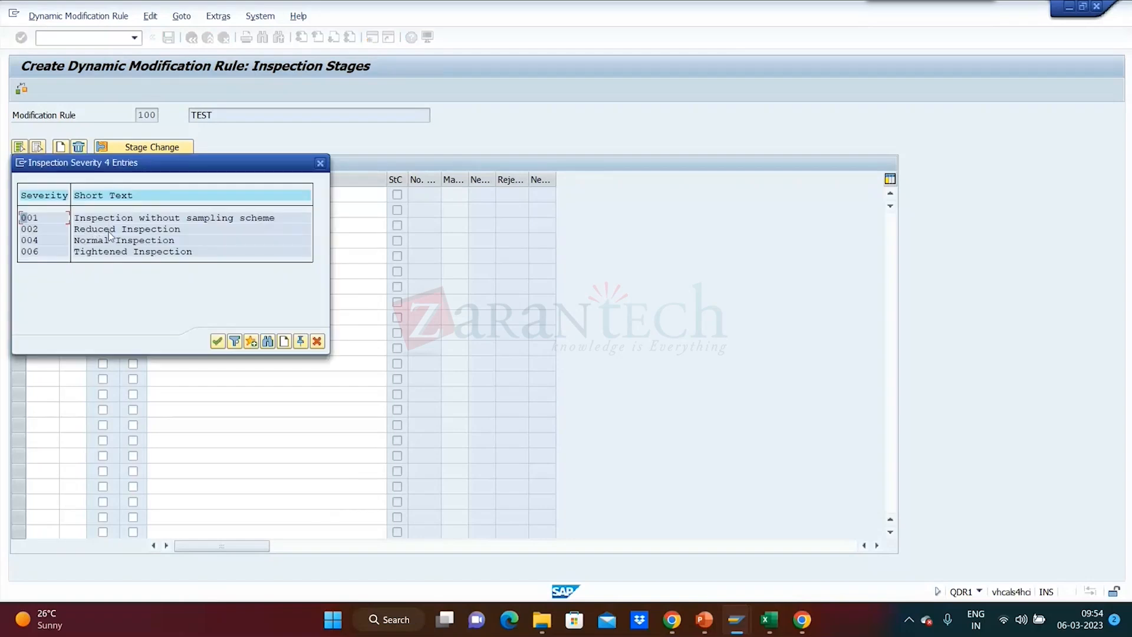
{"action": "left_click", "coordinate": [107, 230]}
{"action": "double_click", "coordinate": [107, 230]}
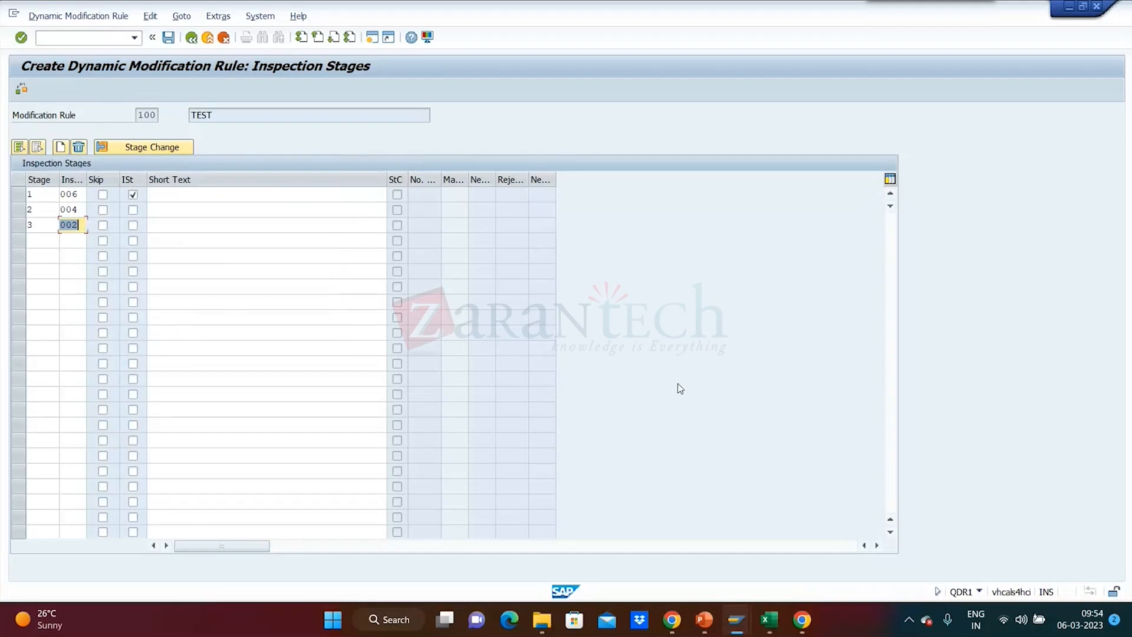
{"action": "key", "text": "Return"}
Add inspection stage 4 without a severity and mark it as a skip stage.
{"action": "left_click", "coordinate": [39, 241]}
{"action": "type", "text": "4"}
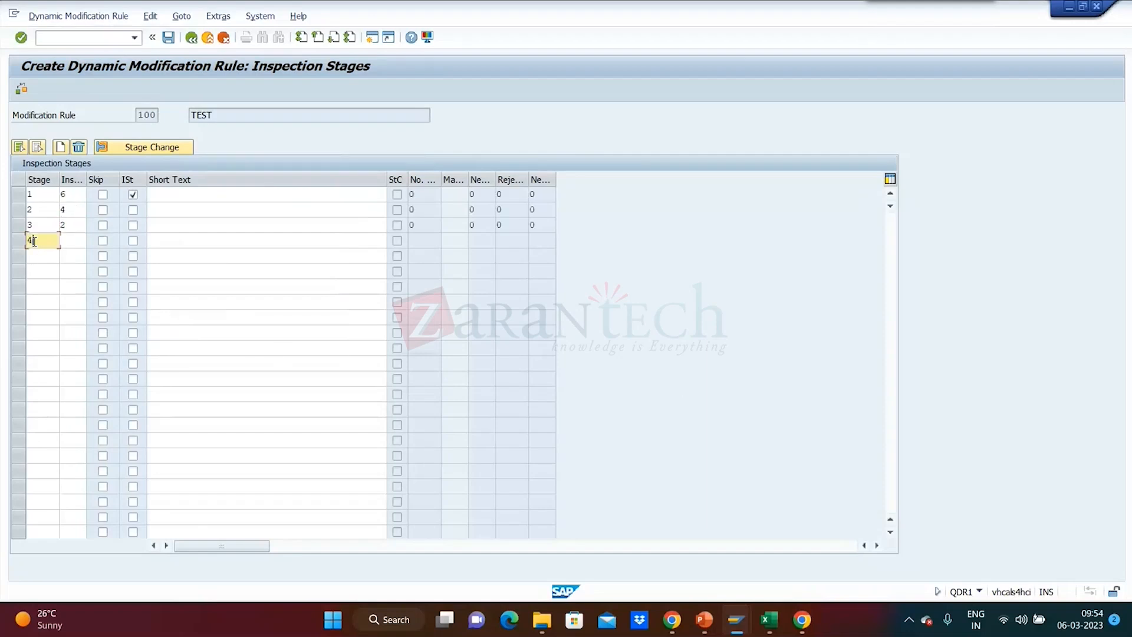
{"action": "left_click", "coordinate": [102, 242]}
{"action": "key", "text": "Return"}
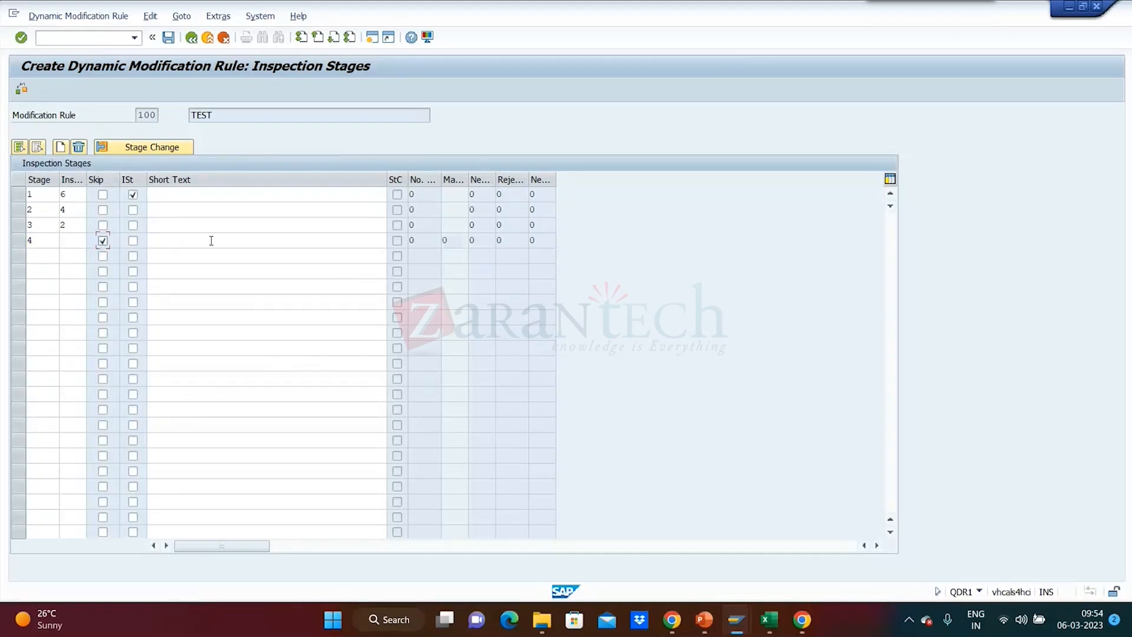
Enter the short texts Tightned, Normal, Reduced and Skip for inspection stages 1 to 4.
{"action": "left_click", "coordinate": [181, 195]}
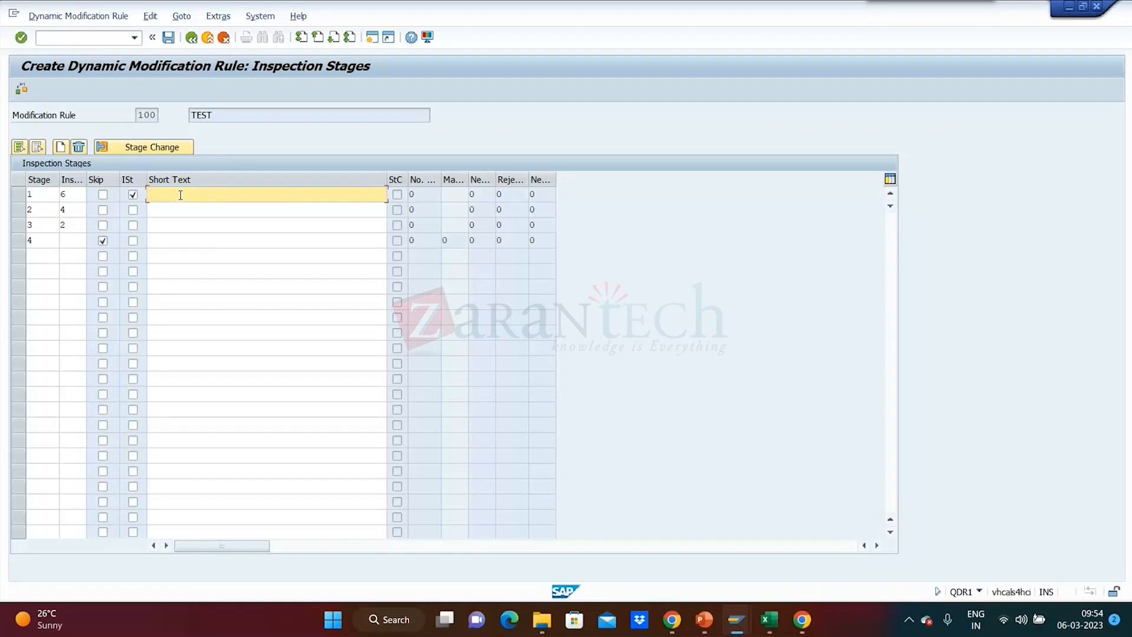
{"action": "type", "text": "Tightnes"}
{"action": "type", "text": "s"}
{"action": "left_click", "coordinate": [172, 211]}
{"action": "type", "text": "Normal"}
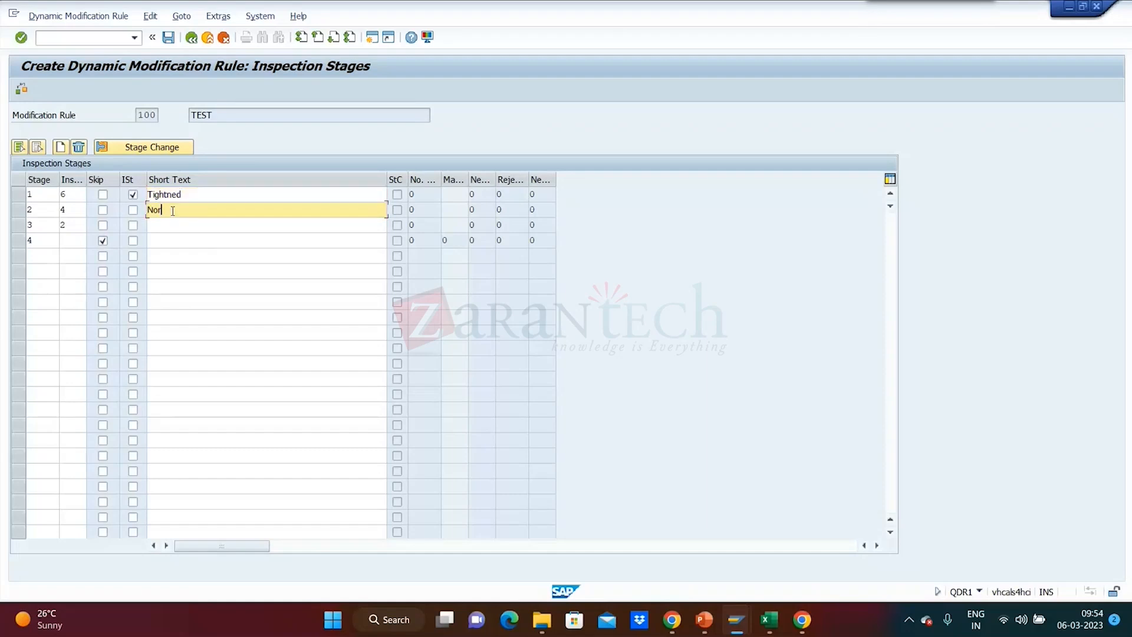
{"action": "left_click", "coordinate": [174, 227]}
{"action": "type", "text": "Reduced"}
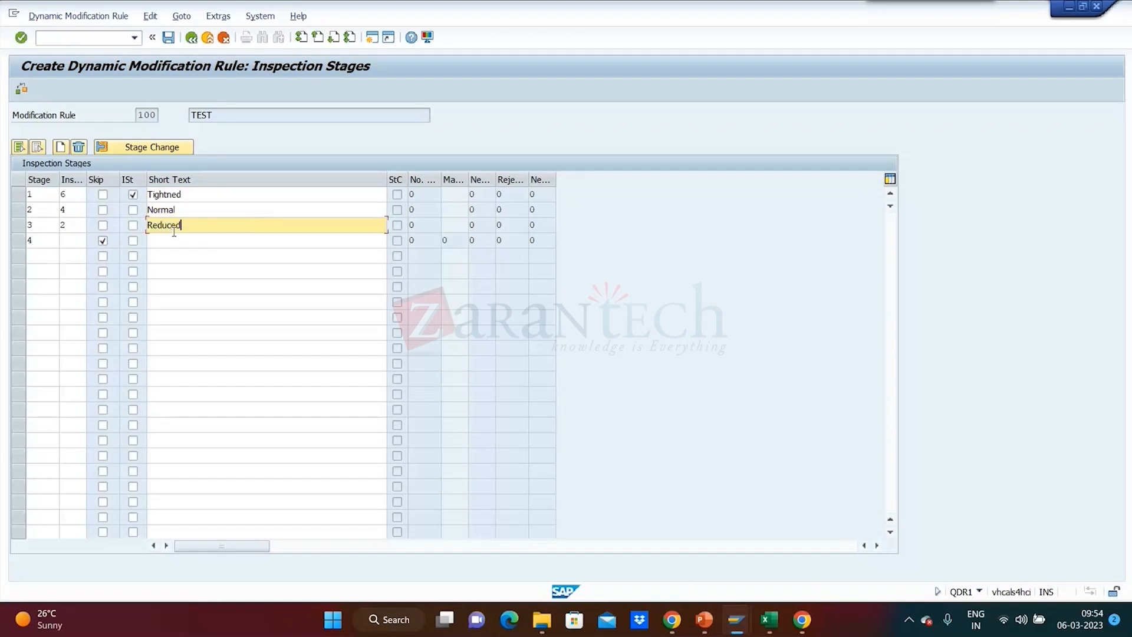
{"action": "left_click", "coordinate": [174, 239]}
{"action": "type", "text": "S"}
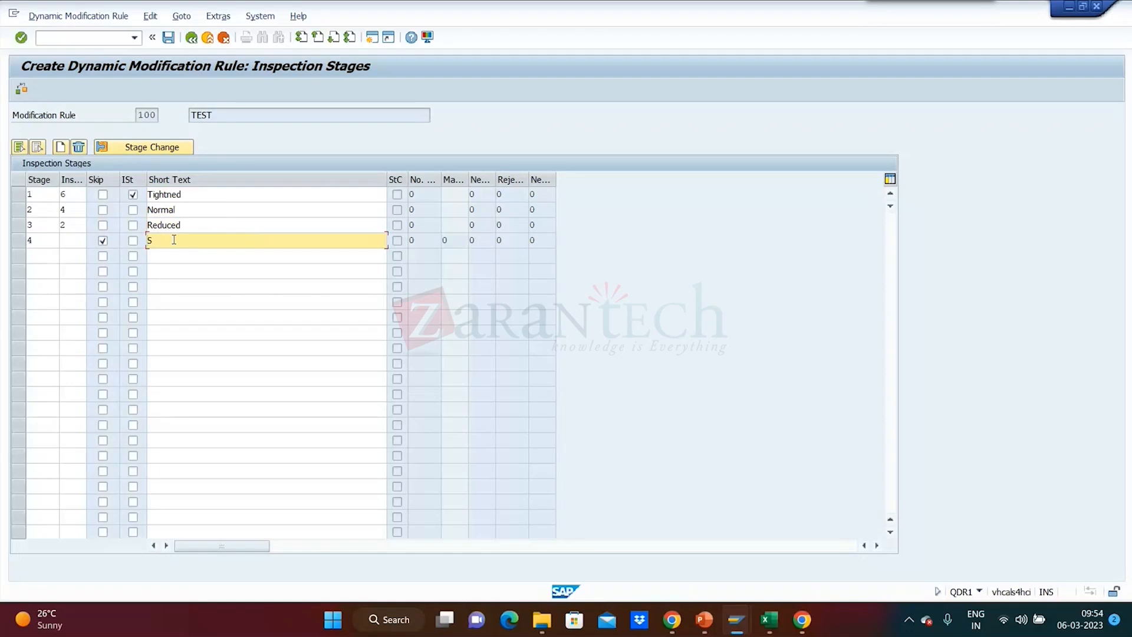
{"action": "type", "text": "kip"}
{"action": "double_click", "coordinate": [174, 239]}
Review inspection stages 1 to 4 one after another by highlighting each row.
{"action": "left_click", "coordinate": [19, 195]}
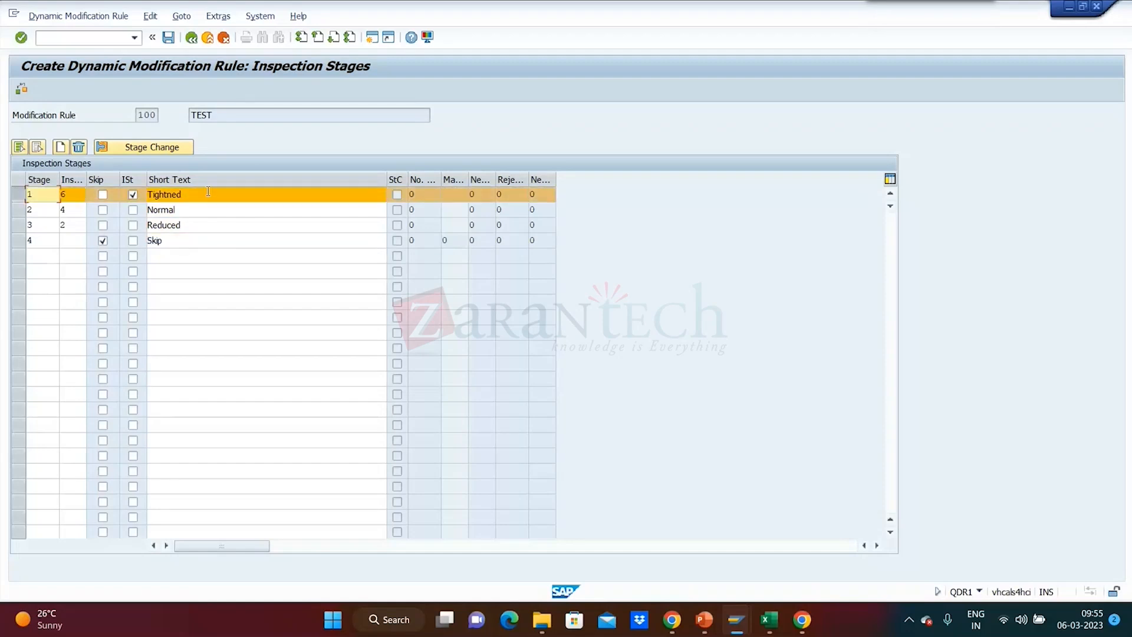
{"action": "left_click", "coordinate": [20, 196]}
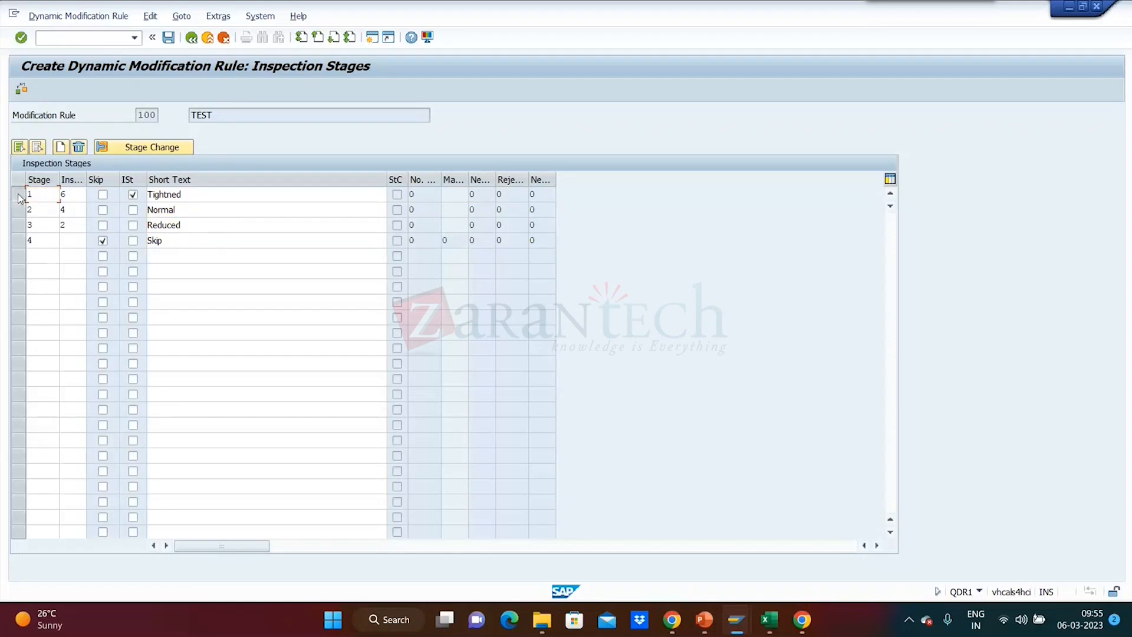
{"action": "left_click", "coordinate": [19, 196]}
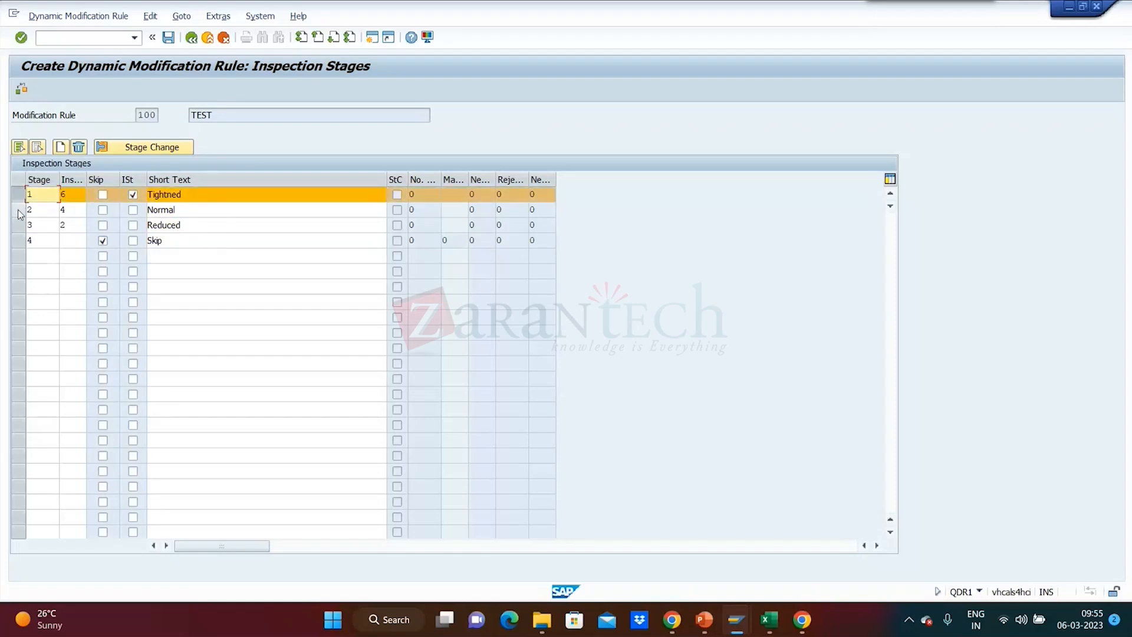
{"action": "left_click", "coordinate": [19, 212]}
{"action": "left_click", "coordinate": [19, 213]}
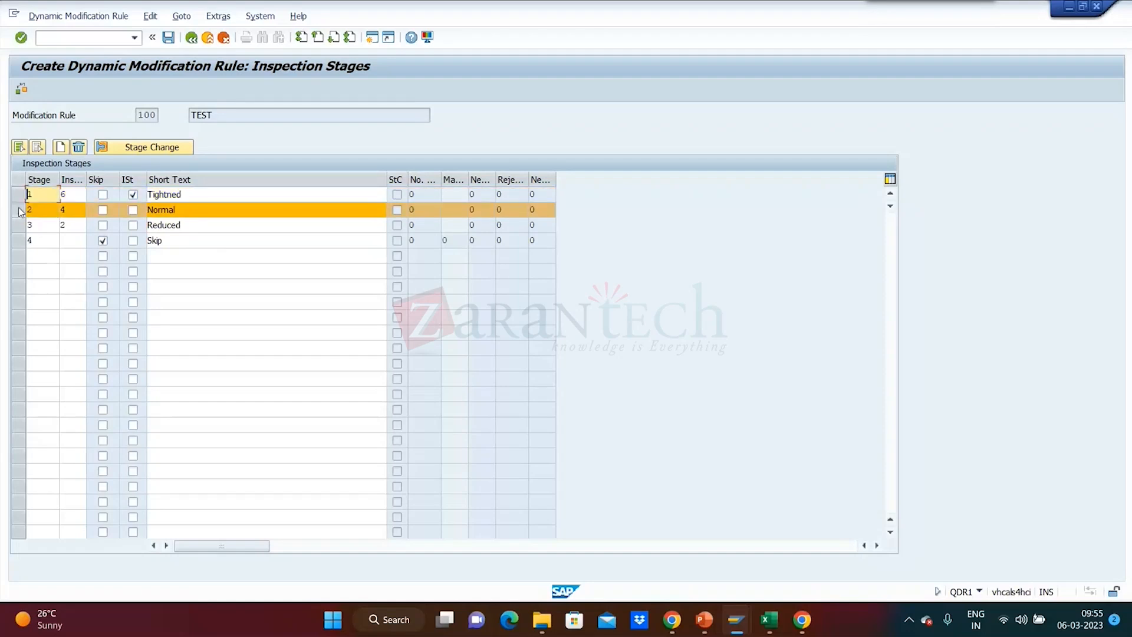
{"action": "left_click", "coordinate": [18, 213]}
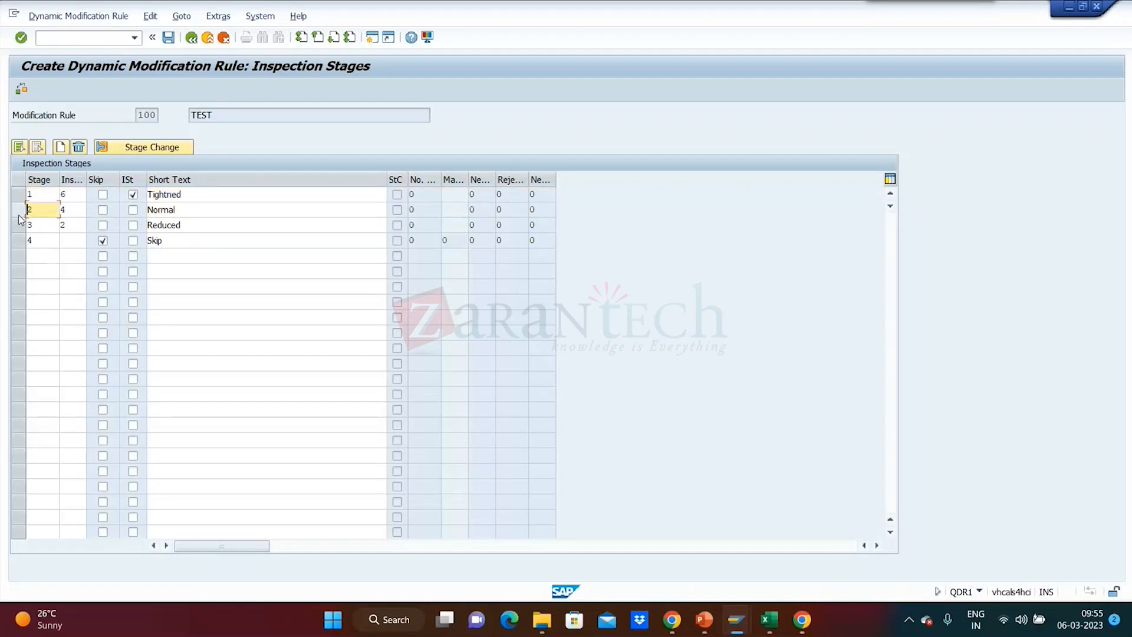
{"action": "left_click", "coordinate": [19, 227]}
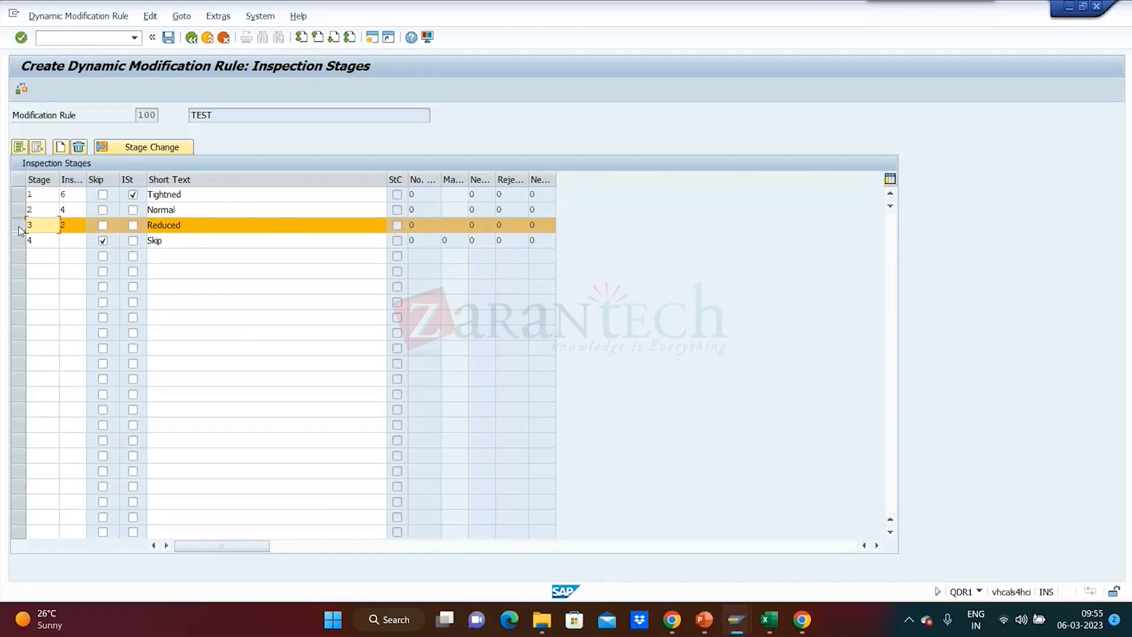
{"action": "left_click", "coordinate": [19, 228]}
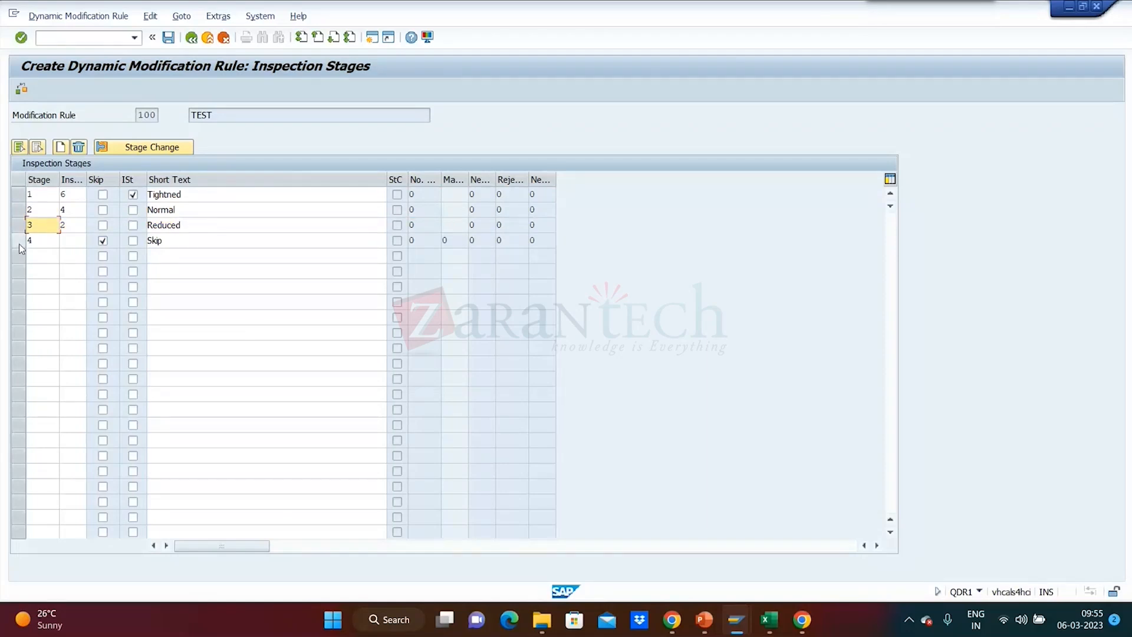
{"action": "left_click", "coordinate": [19, 242]}
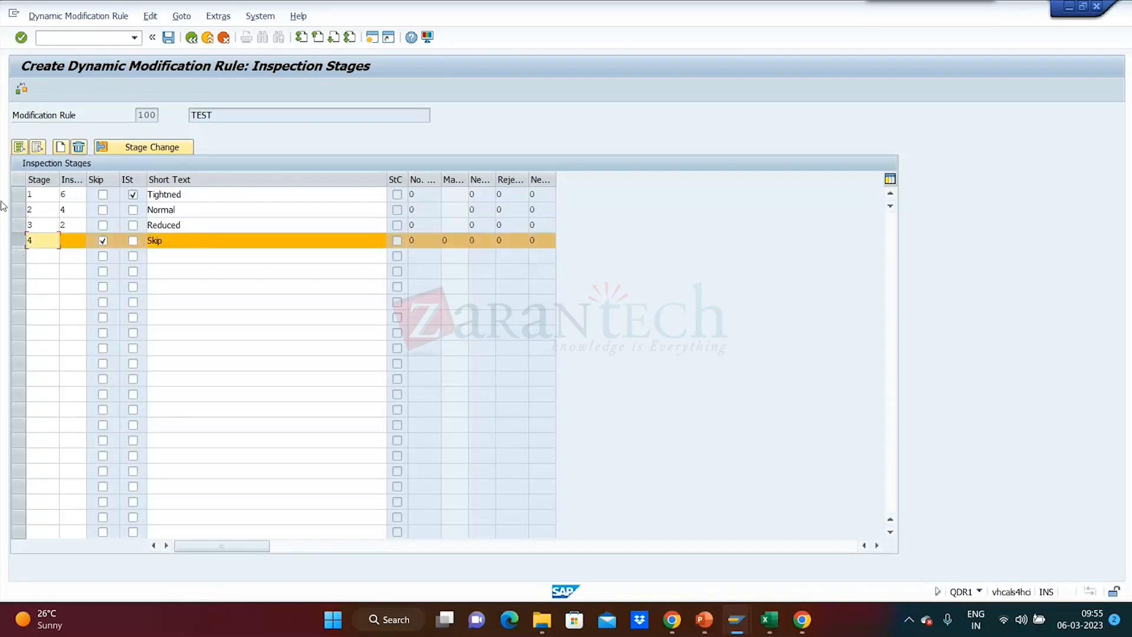
{"action": "left_click", "coordinate": [20, 242]}
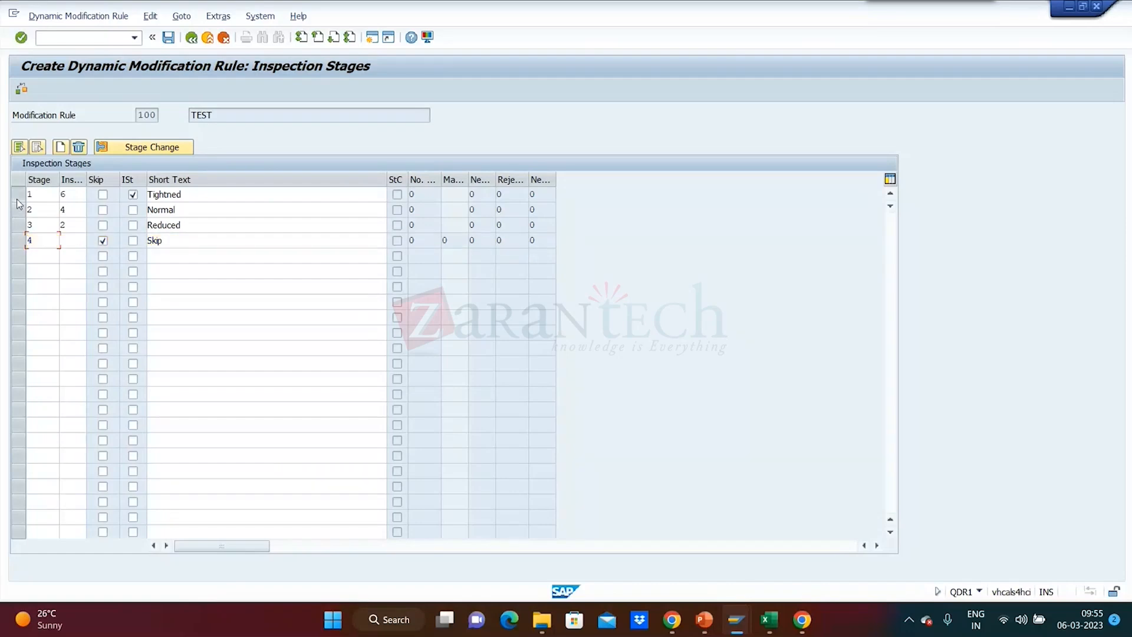
{"action": "left_click", "coordinate": [19, 194]}
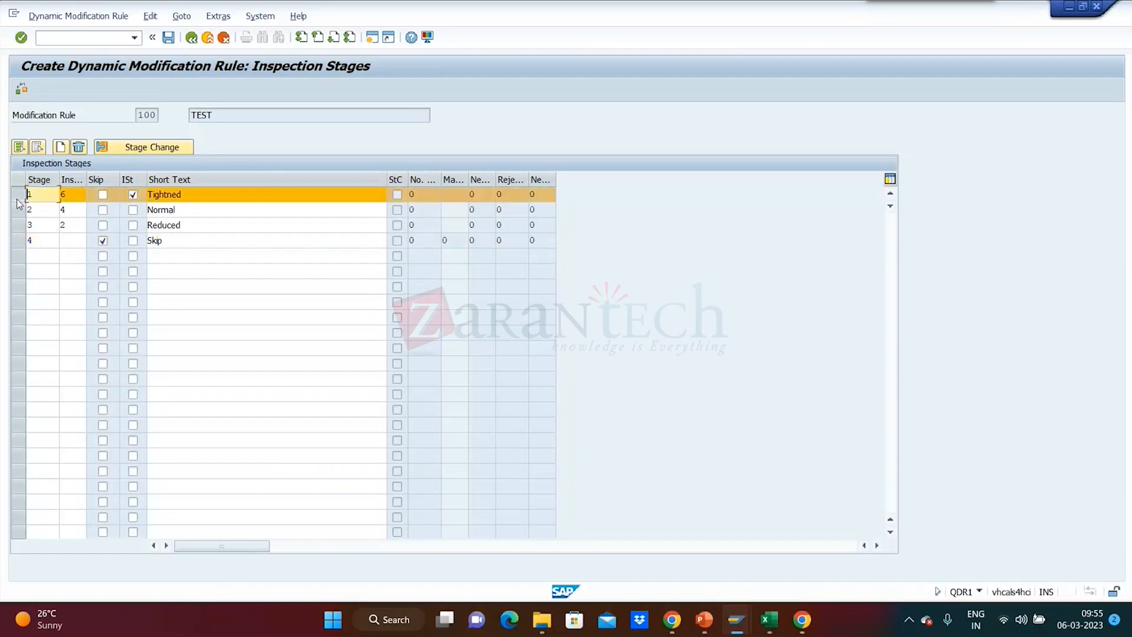
{"action": "left_click", "coordinate": [158, 148]}
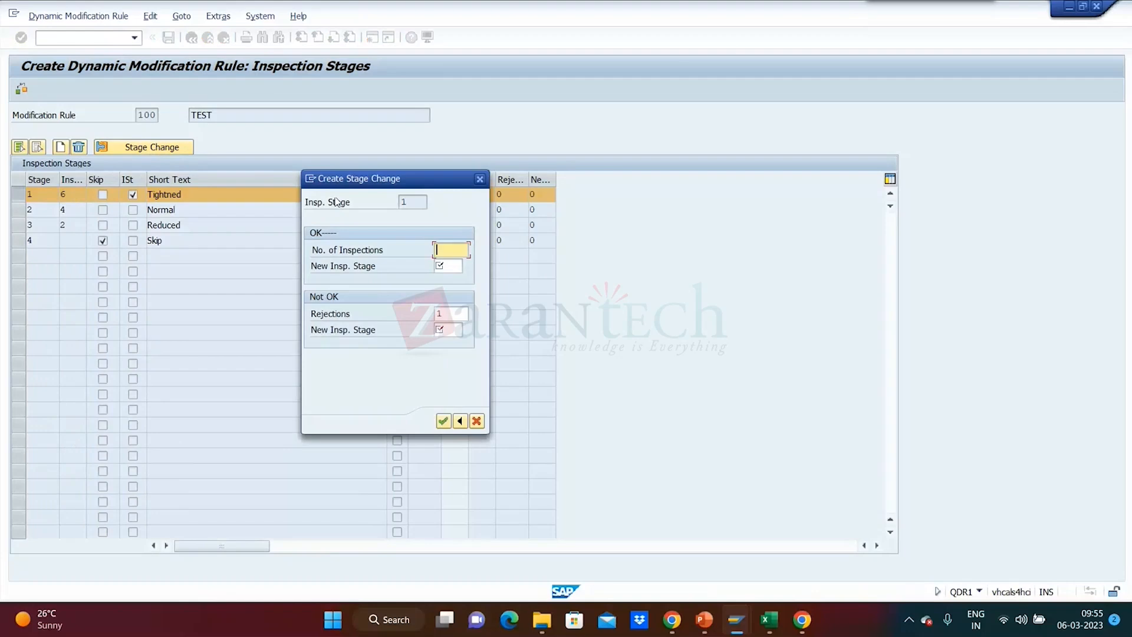
{"action": "left_click_drag", "start_coordinate": [373, 178], "coordinate": [630, 151]}
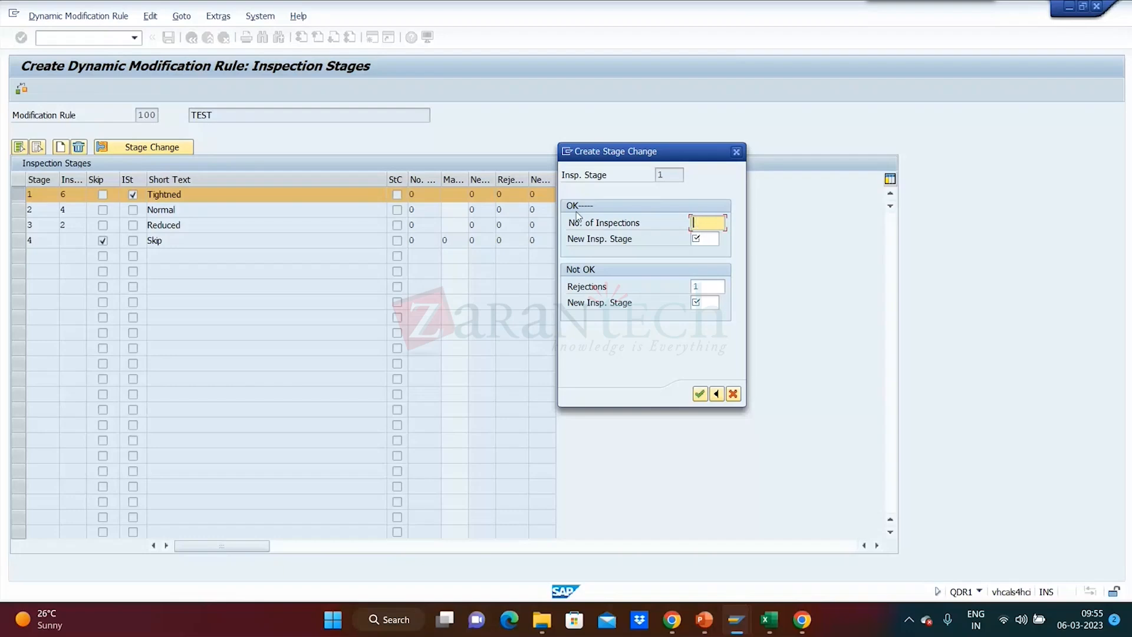
{"action": "type", "text": "5"}
{"action": "left_click", "coordinate": [706, 238]}
{"action": "left_click", "coordinate": [724, 240]}
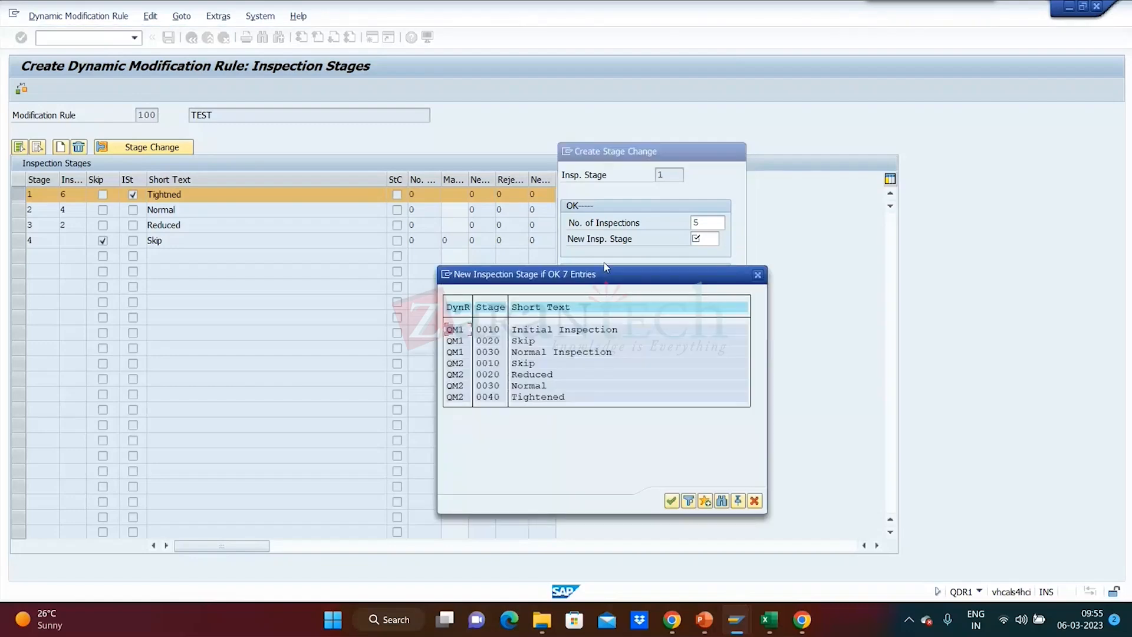
{"action": "left_click_drag", "start_coordinate": [592, 276], "coordinate": [902, 227]}
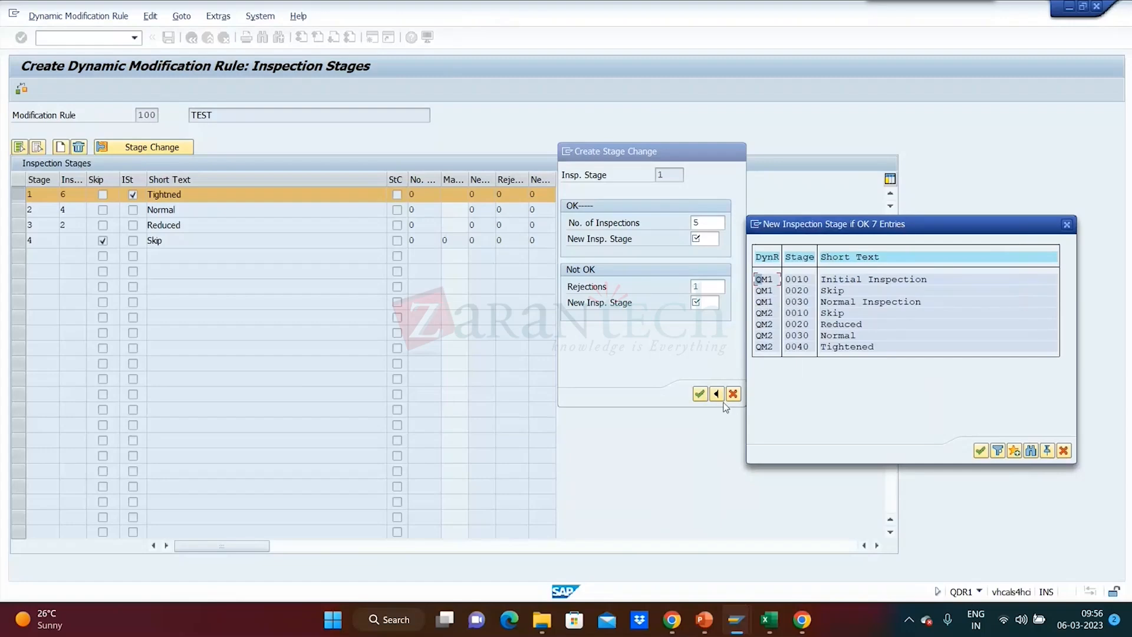
{"action": "left_click", "coordinate": [799, 337]}
{"action": "left_click", "coordinate": [1067, 224]}
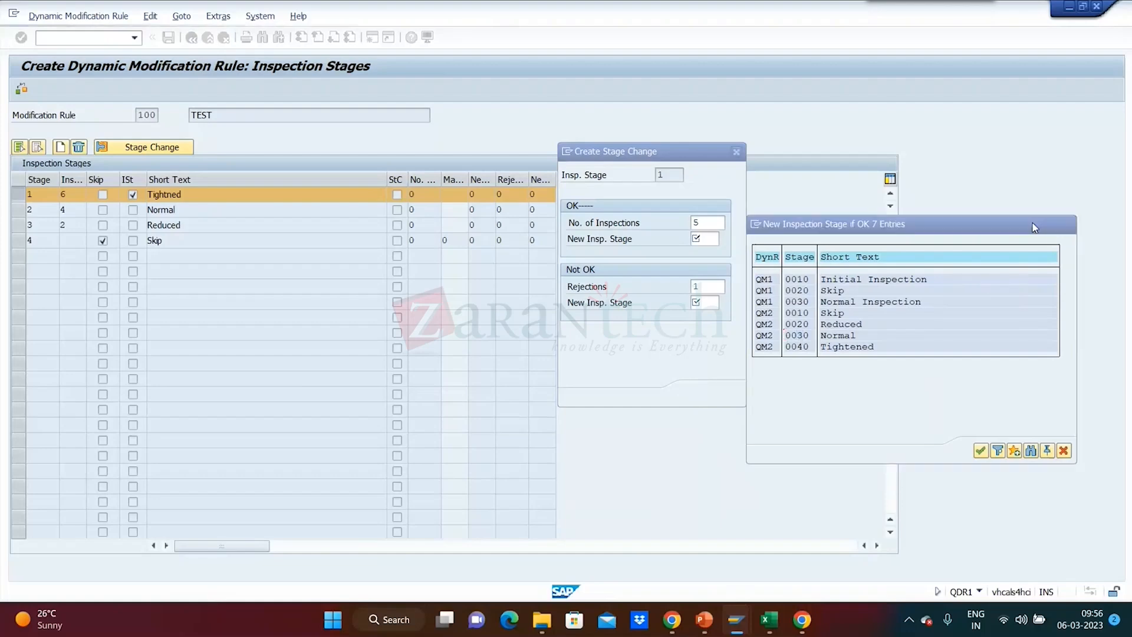
{"action": "left_click", "coordinate": [737, 152]}
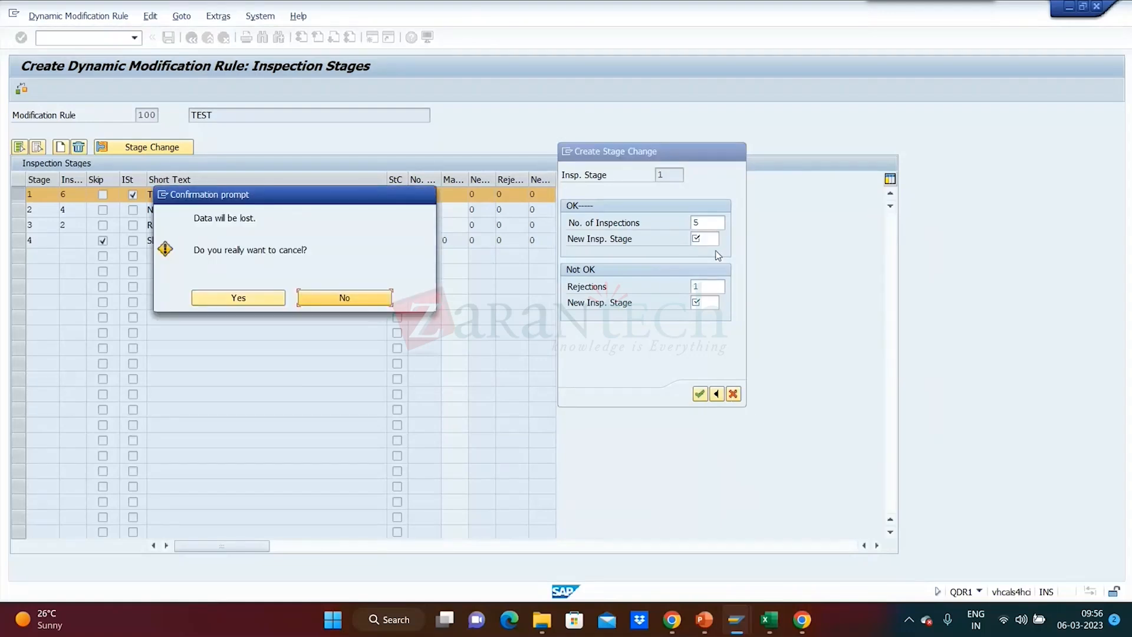
{"action": "left_click", "coordinate": [253, 303]}
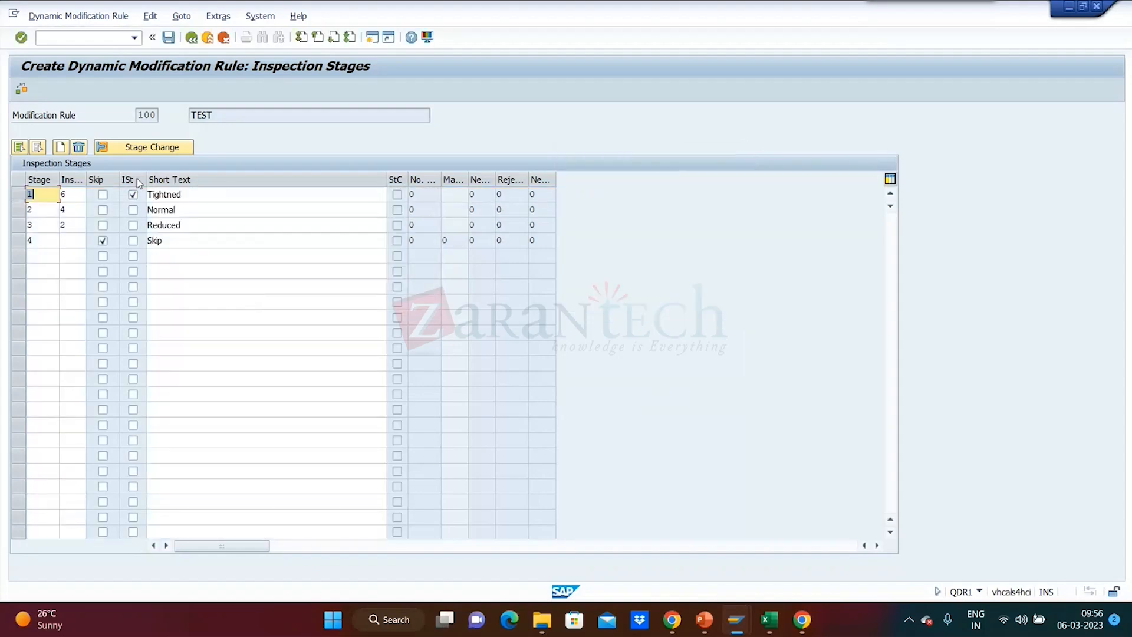
{"action": "left_click", "coordinate": [59, 148]}
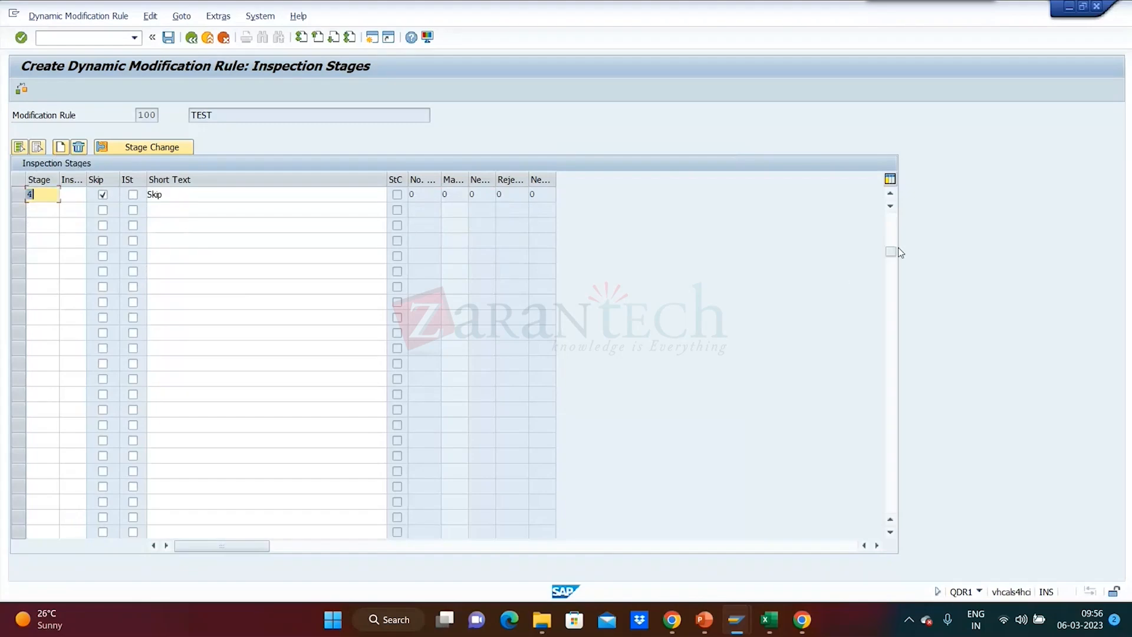
{"action": "left_click_drag", "start_coordinate": [891, 251], "coordinate": [888, 192]}
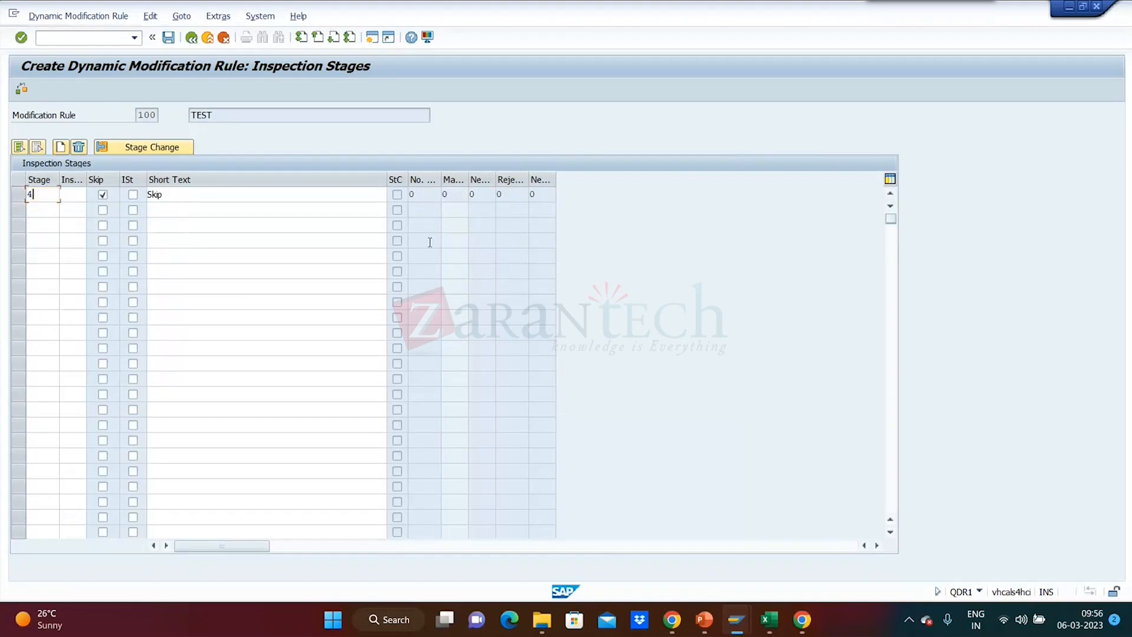
{"action": "left_click", "coordinate": [15, 195]}
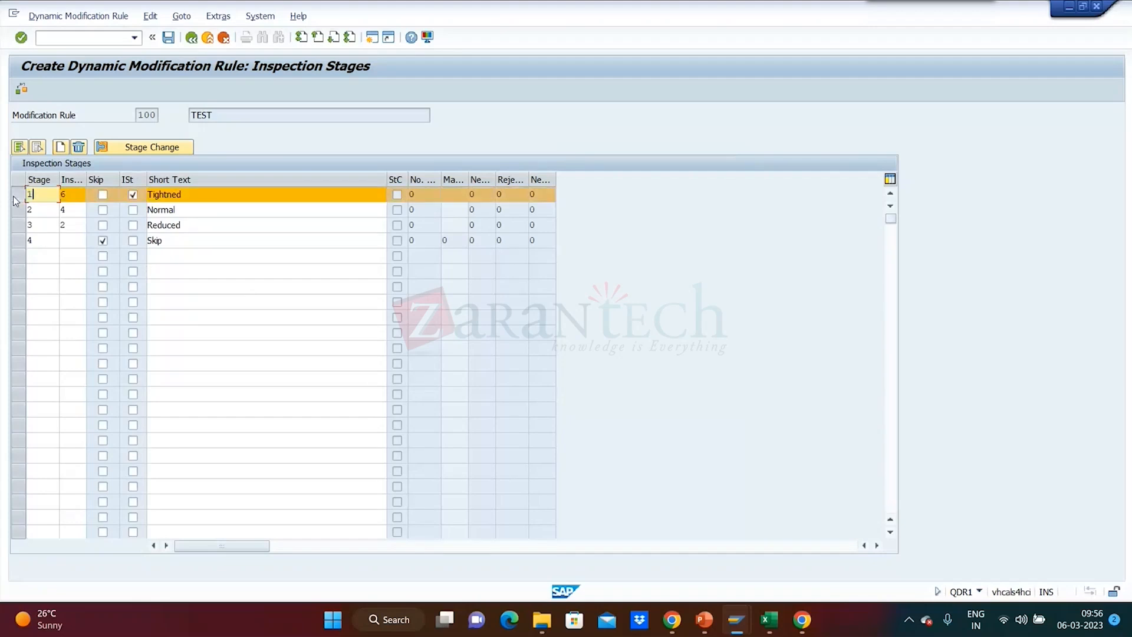
{"action": "left_click", "coordinate": [136, 152]}
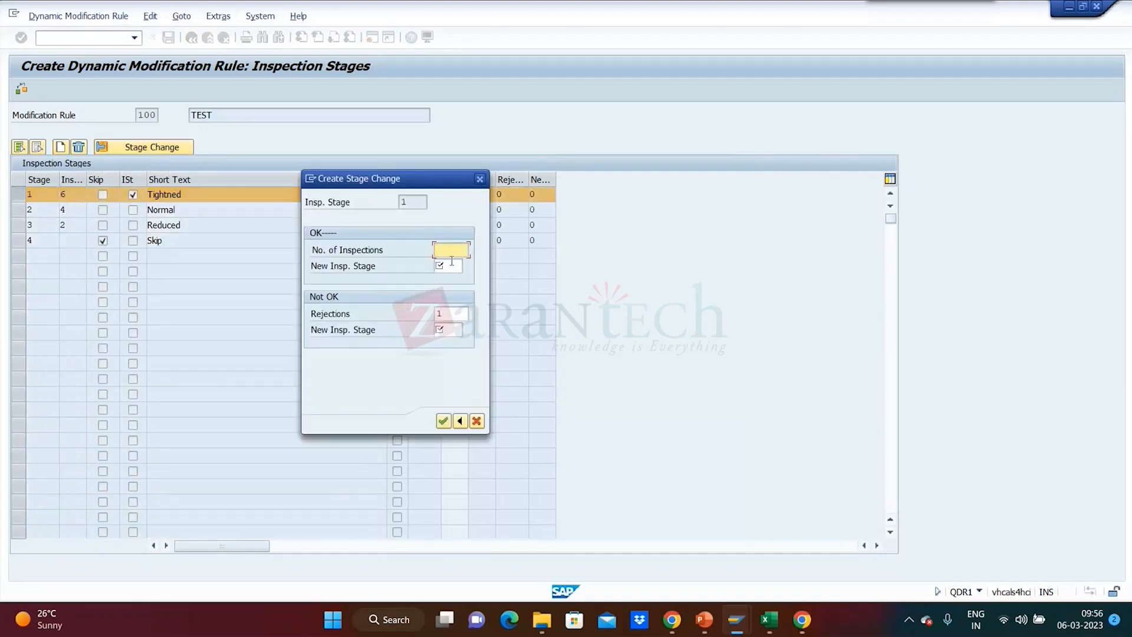
{"action": "left_click", "coordinate": [452, 260]}
{"action": "left_click", "coordinate": [469, 268]}
{"action": "left_click", "coordinate": [480, 179]}
{"action": "left_click", "coordinate": [168, 38]}
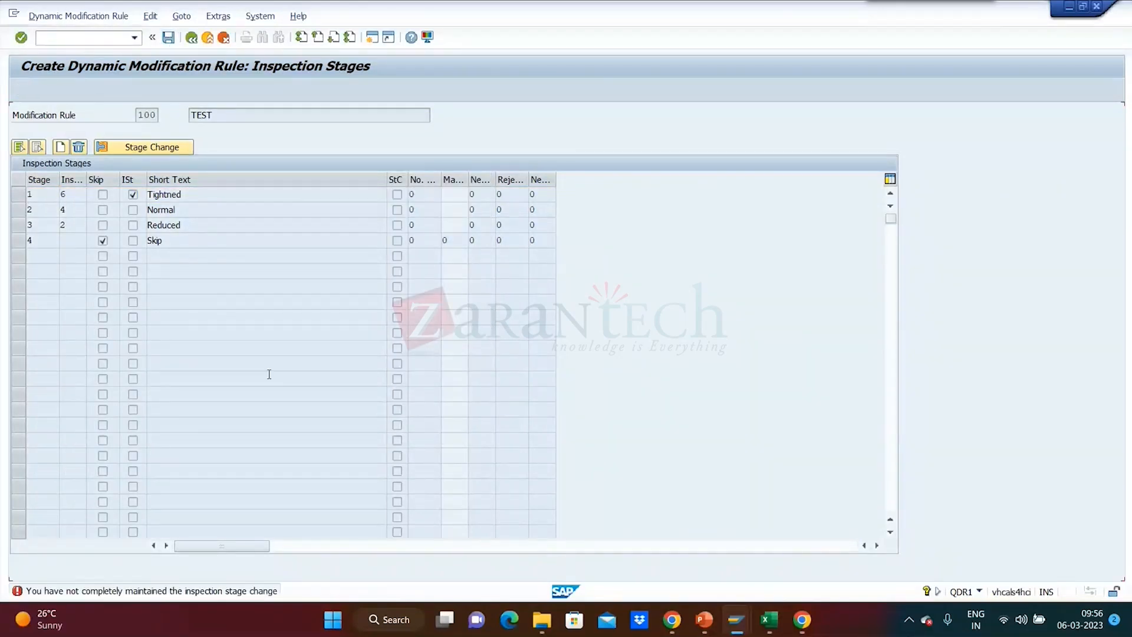
{"action": "key", "text": "Return"}
{"action": "left_click", "coordinate": [225, 43]}
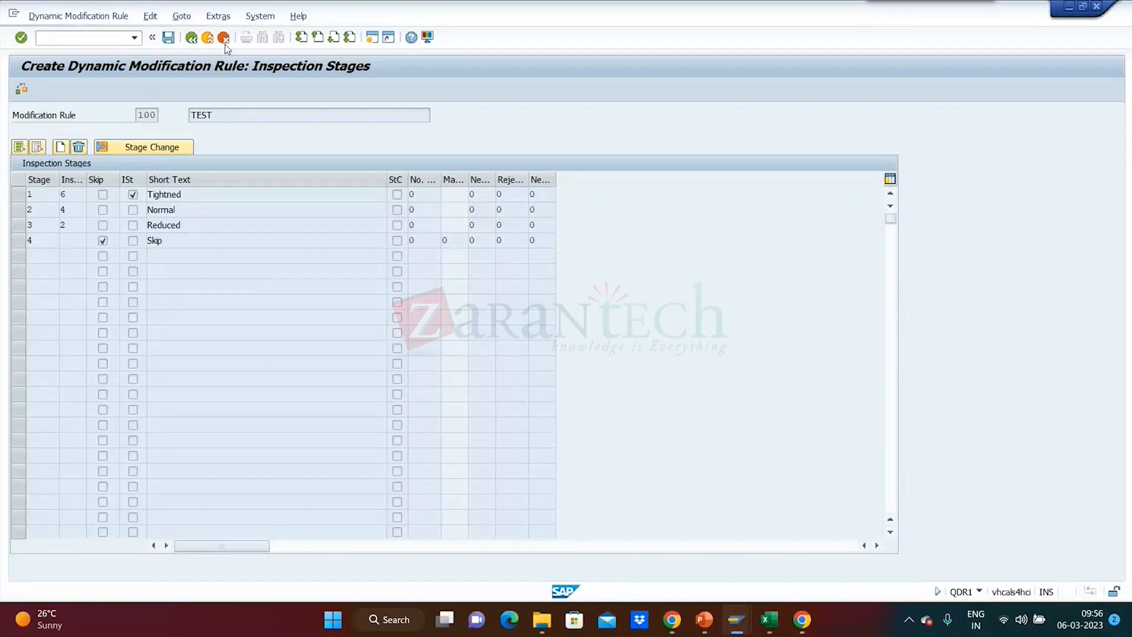
{"action": "left_click", "coordinate": [22, 89]}
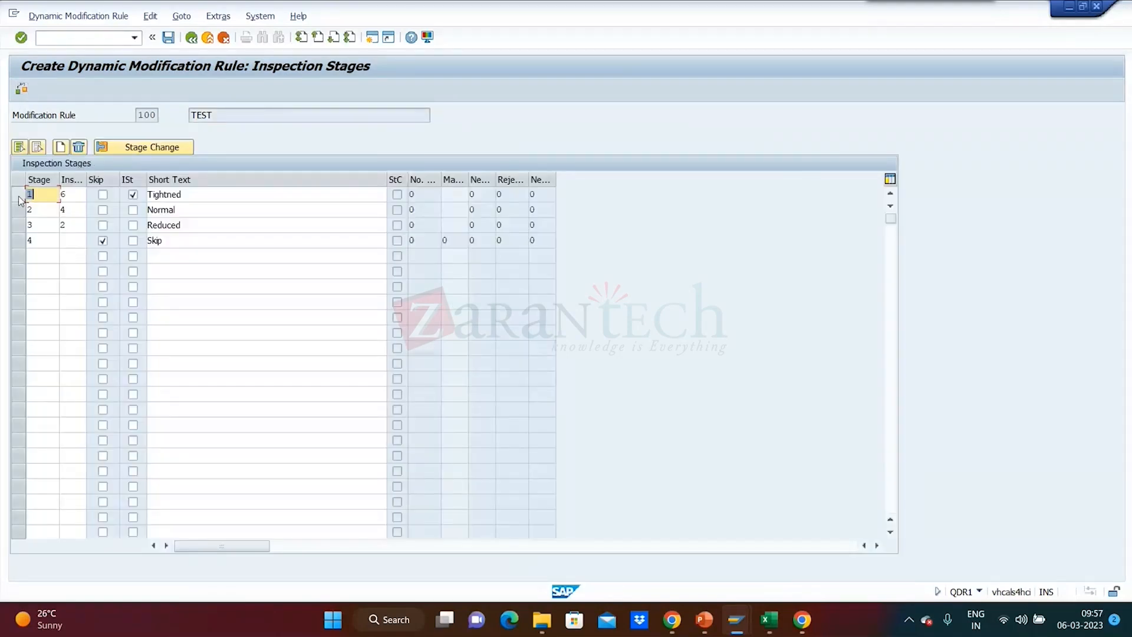
Define the stage change for stage 1: 4 inspections to new stage 2 when OK, new stage 1 when not OK.
{"action": "left_click", "coordinate": [18, 194]}
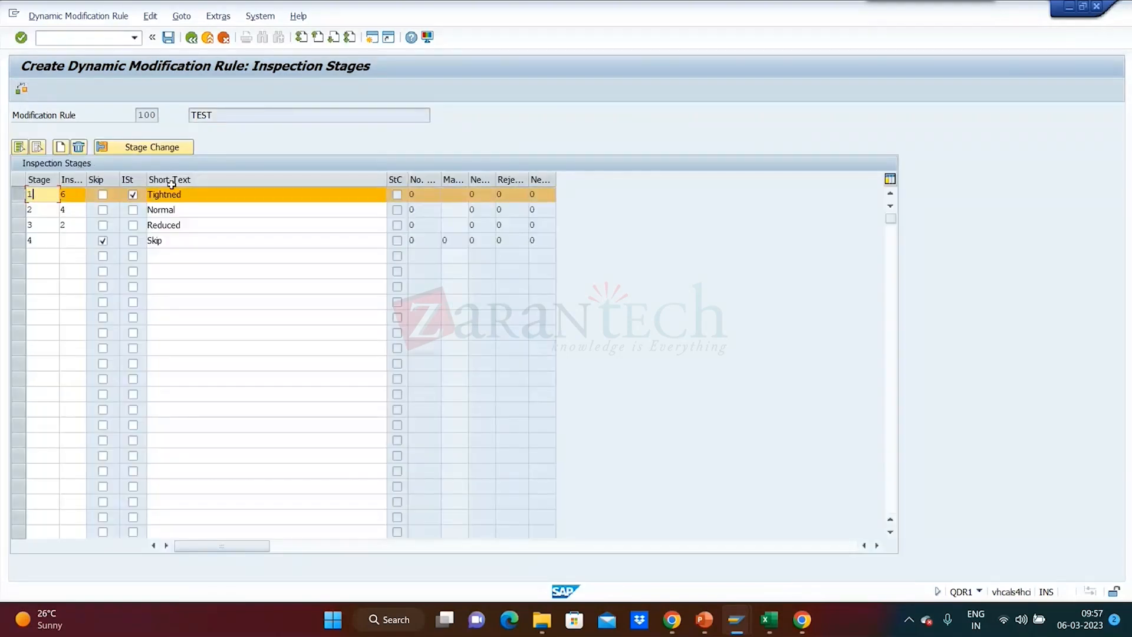
{"action": "left_click", "coordinate": [62, 147]}
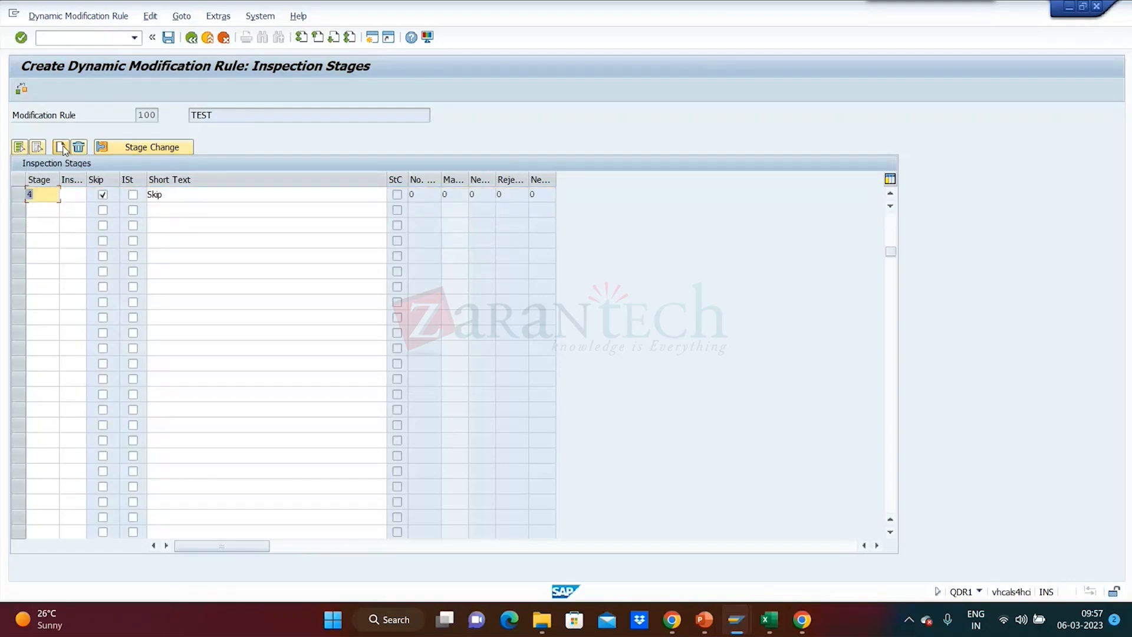
{"action": "left_click_drag", "start_coordinate": [890, 249], "coordinate": [885, 102]}
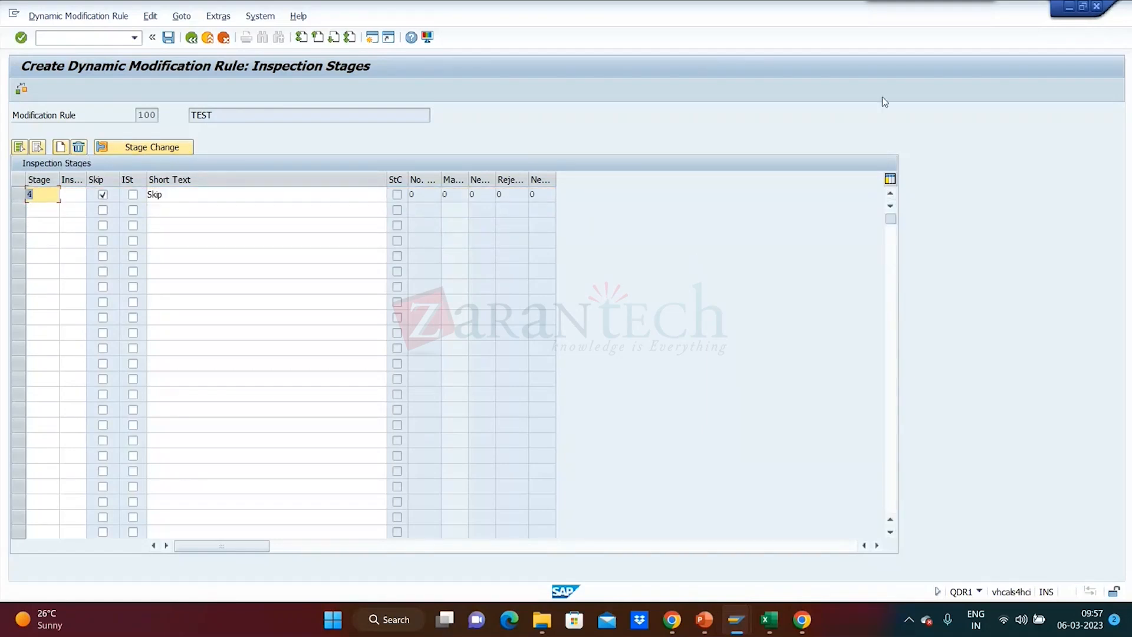
{"action": "left_click", "coordinate": [132, 150]}
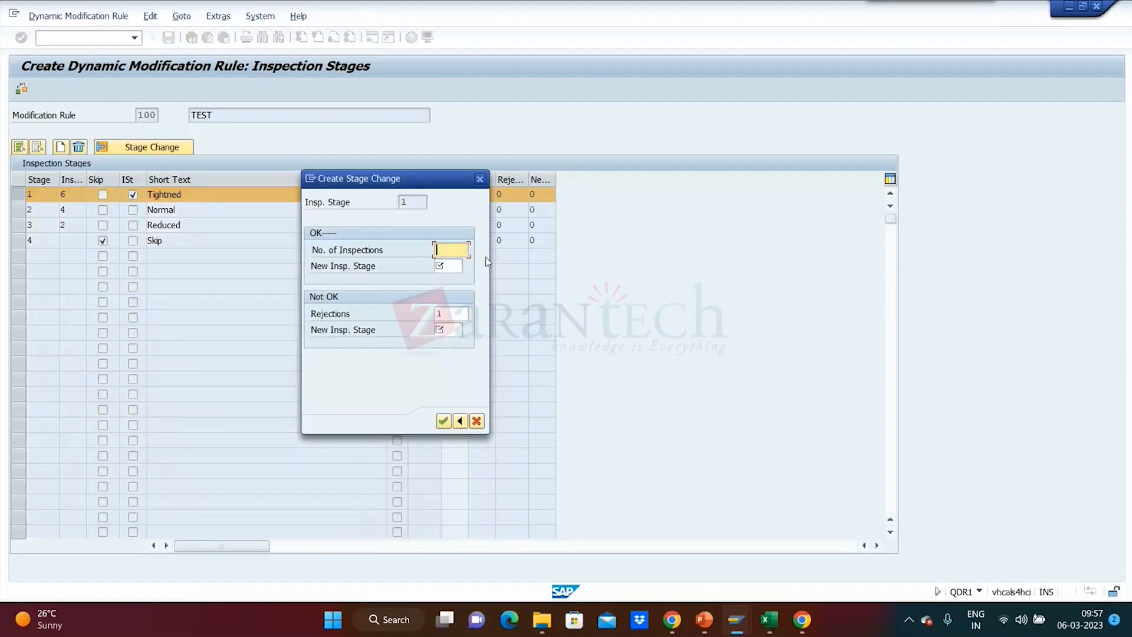
{"action": "left_click_drag", "start_coordinate": [435, 172], "coordinate": [640, 179]}
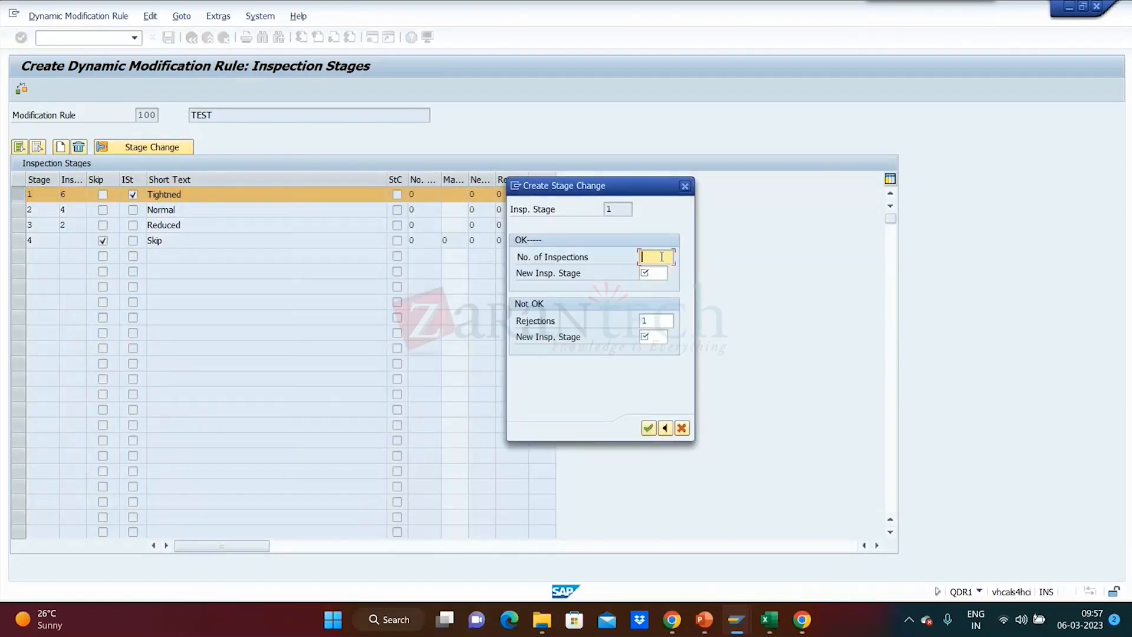
{"action": "type", "text": "4"}
{"action": "left_click", "coordinate": [658, 279]}
{"action": "type", "text": "2"}
{"action": "left_click", "coordinate": [658, 338]}
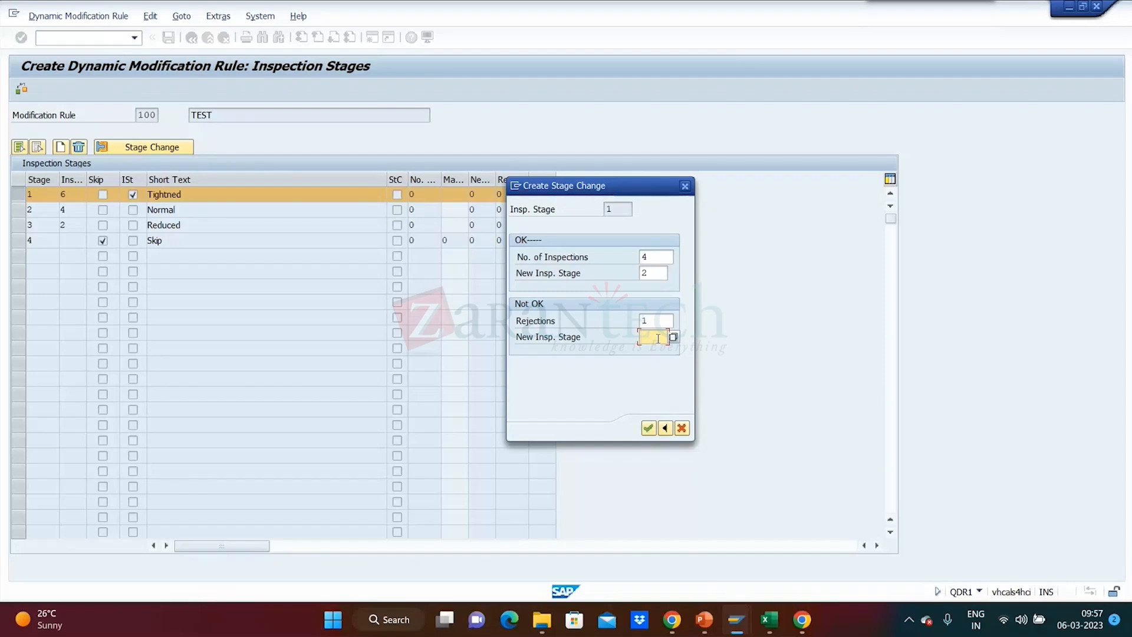
{"action": "type", "text": "1"}
{"action": "key", "text": "Return"}
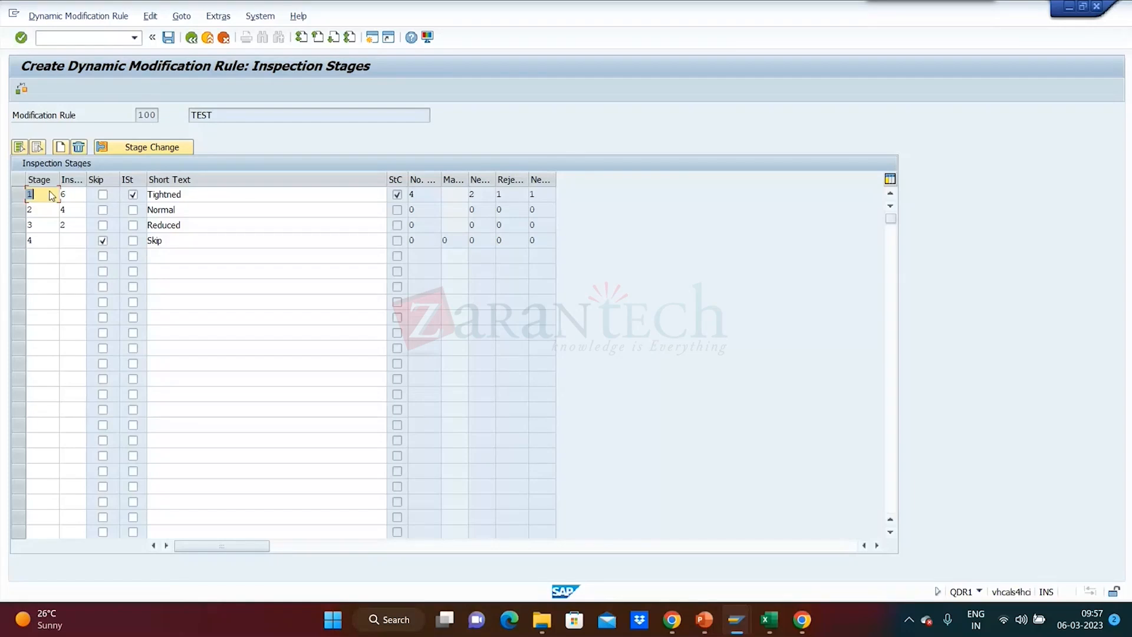
Define the stage change for stage 2: 4 inspections to new stage 3 when OK, new stage 1 when not OK.
{"action": "left_click", "coordinate": [21, 211]}
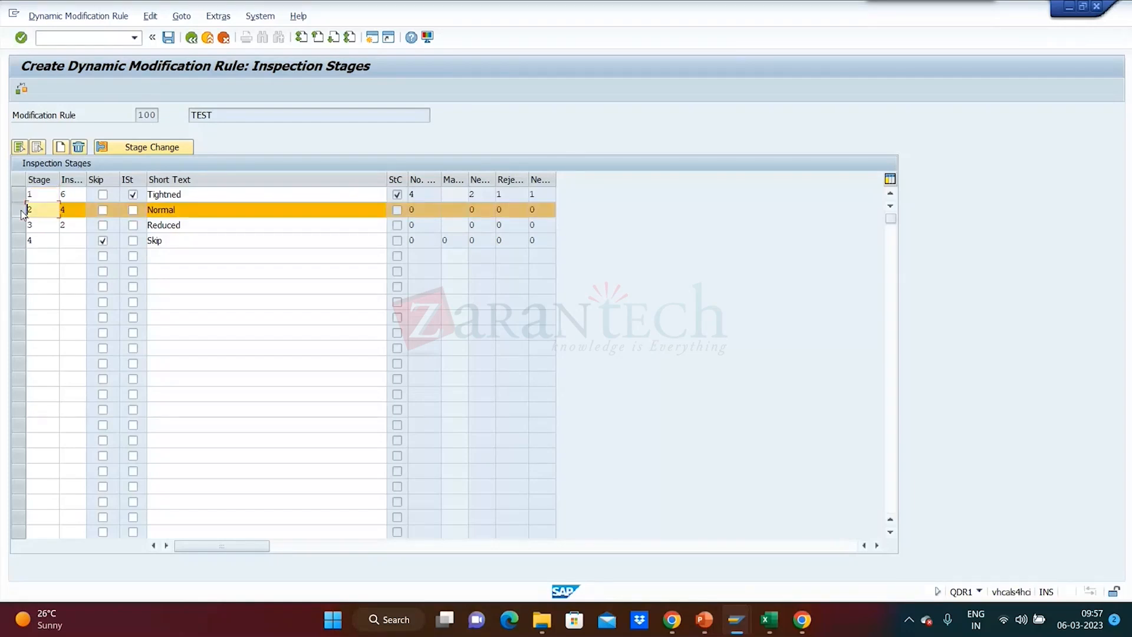
{"action": "left_click", "coordinate": [154, 147]}
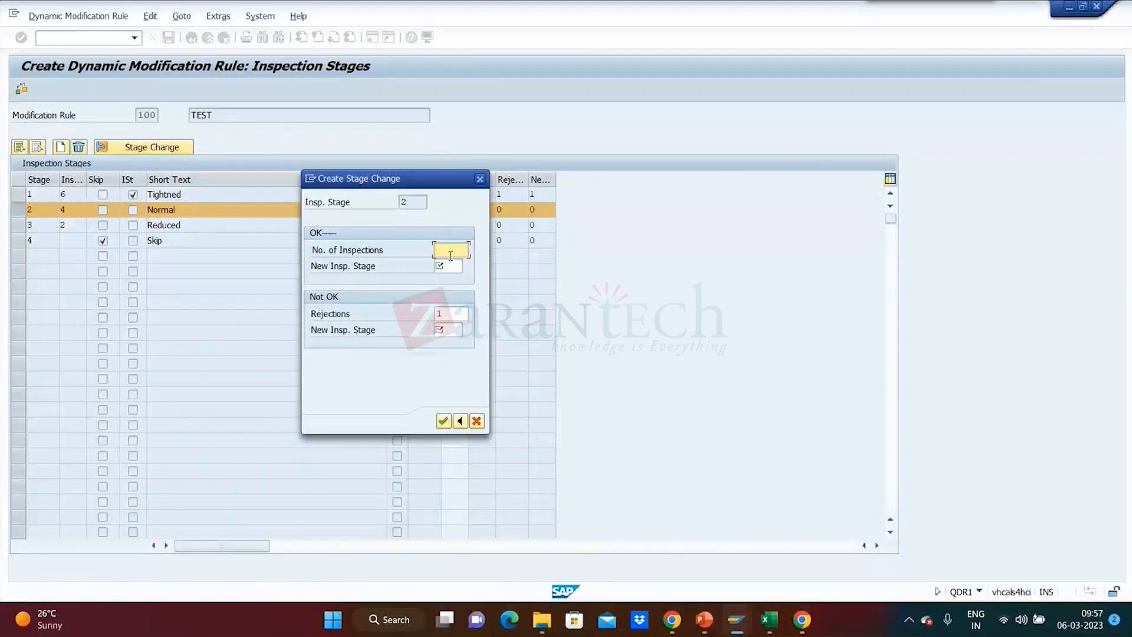
{"action": "left_click_drag", "start_coordinate": [398, 176], "coordinate": [624, 197]}
{"action": "left_click", "coordinate": [681, 269]}
{"action": "type", "text": "4"}
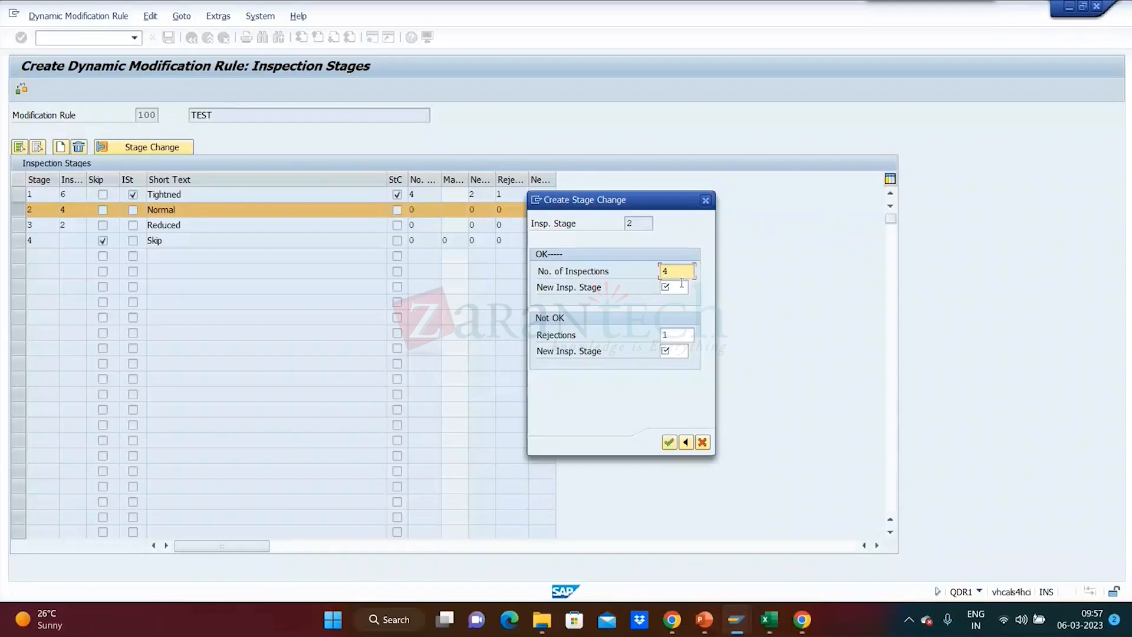
{"action": "left_click", "coordinate": [681, 292]}
{"action": "type", "text": "3"}
{"action": "left_click", "coordinate": [669, 353]}
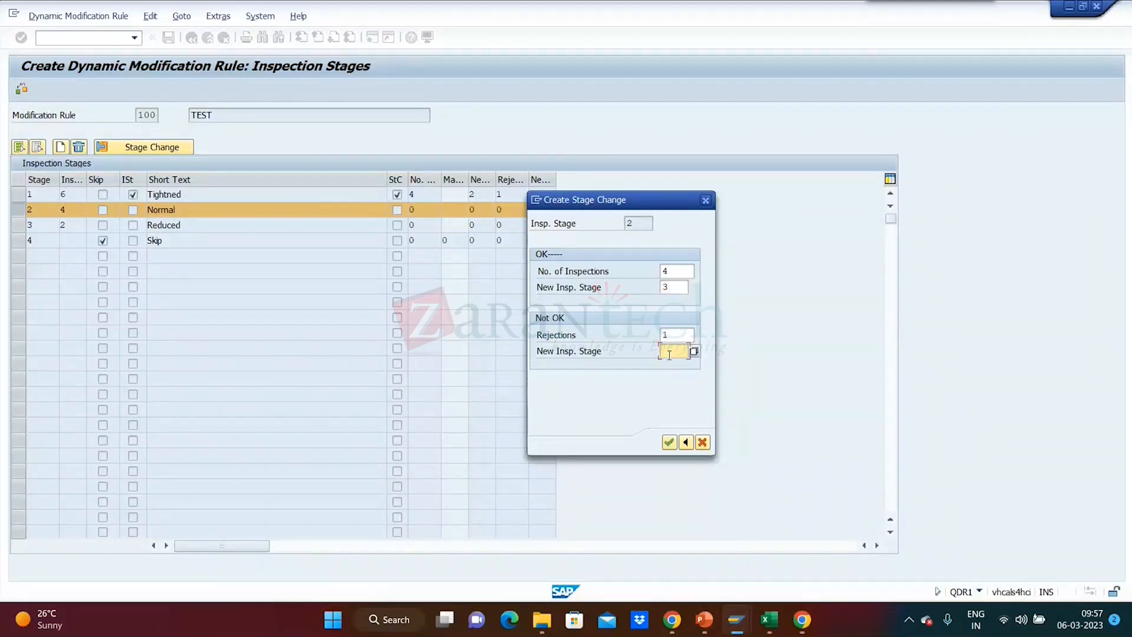
{"action": "type", "text": "1"}
{"action": "key", "text": "Return"}
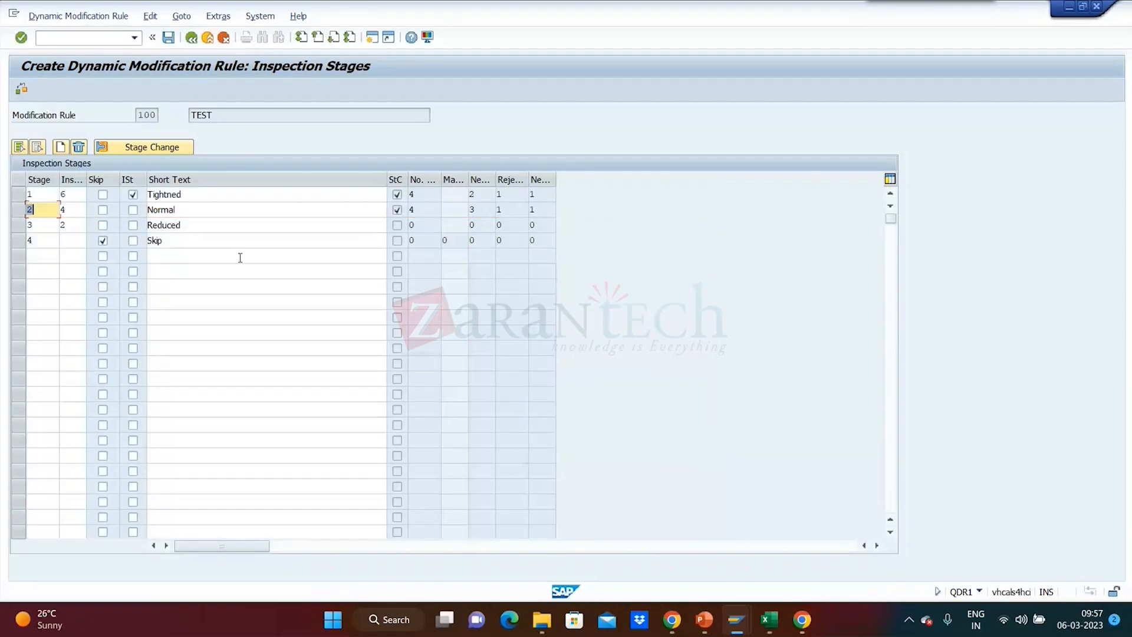
Define the stage change for stage 3: 4 inspections to new stage 4 when OK, new stage 1 when not OK.
{"action": "left_click", "coordinate": [18, 228]}
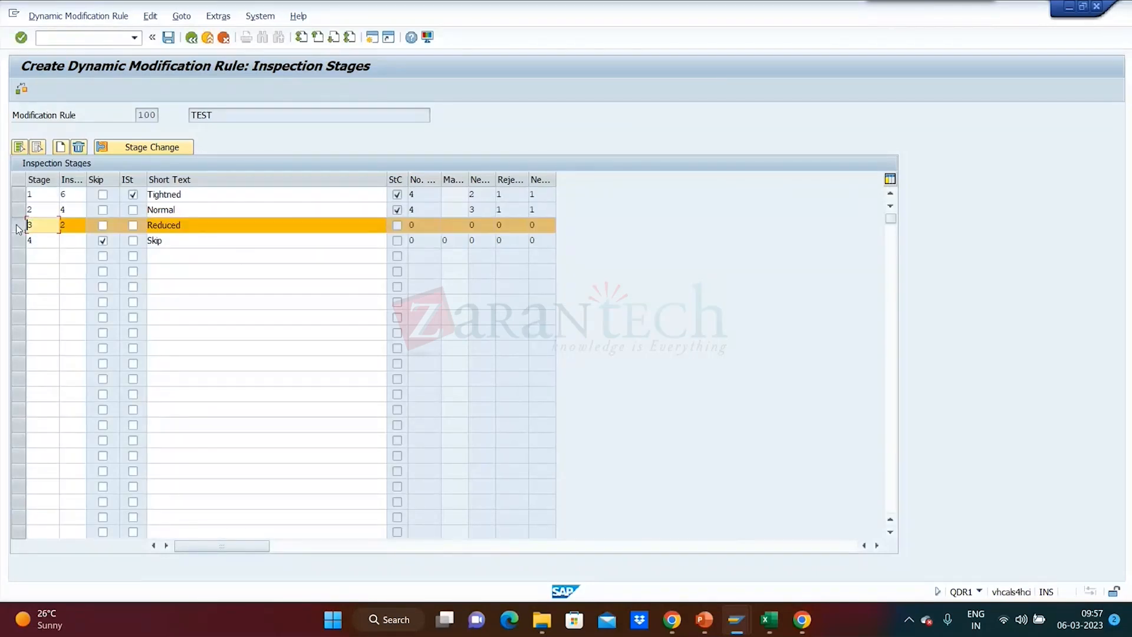
{"action": "left_click", "coordinate": [152, 148]}
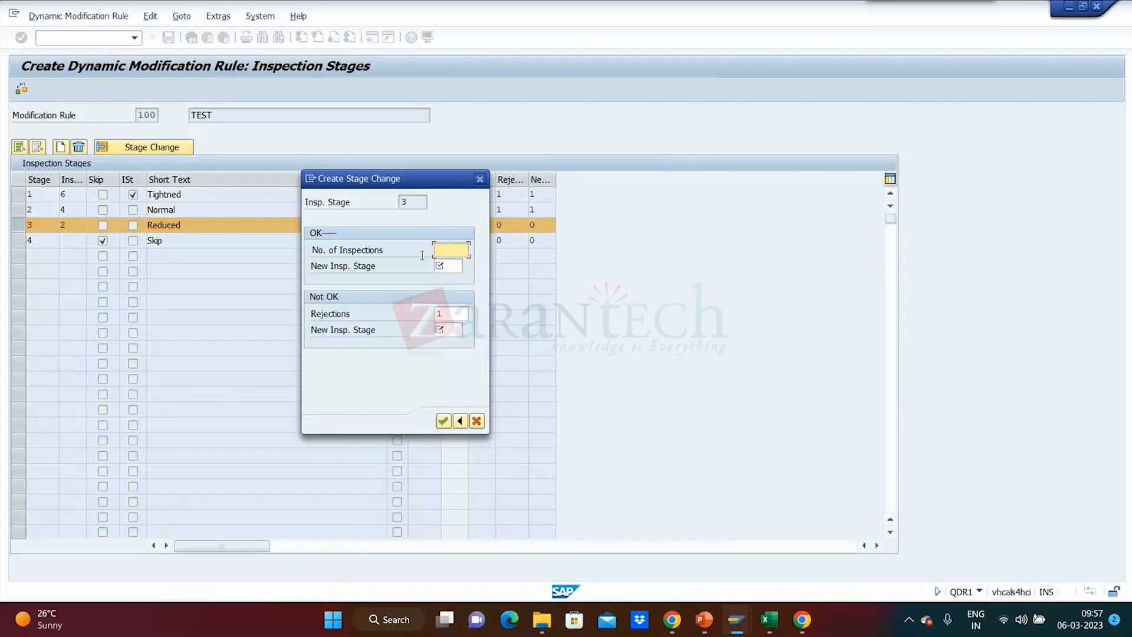
{"action": "left_click_drag", "start_coordinate": [422, 172], "coordinate": [770, 231]}
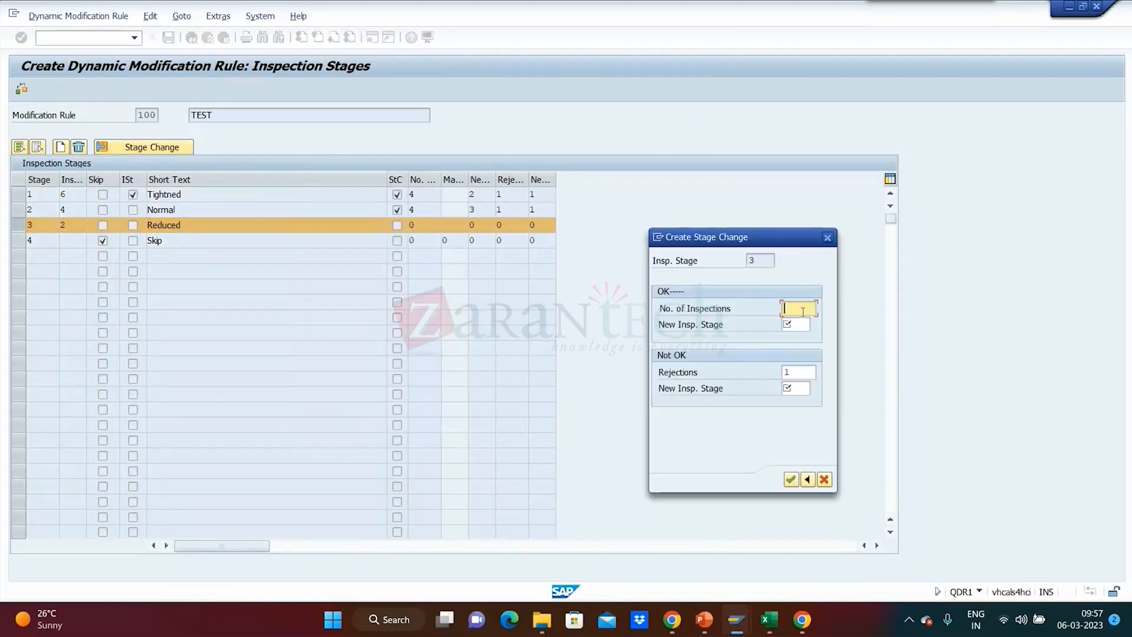
{"action": "type", "text": "4"}
{"action": "left_click", "coordinate": [799, 330]}
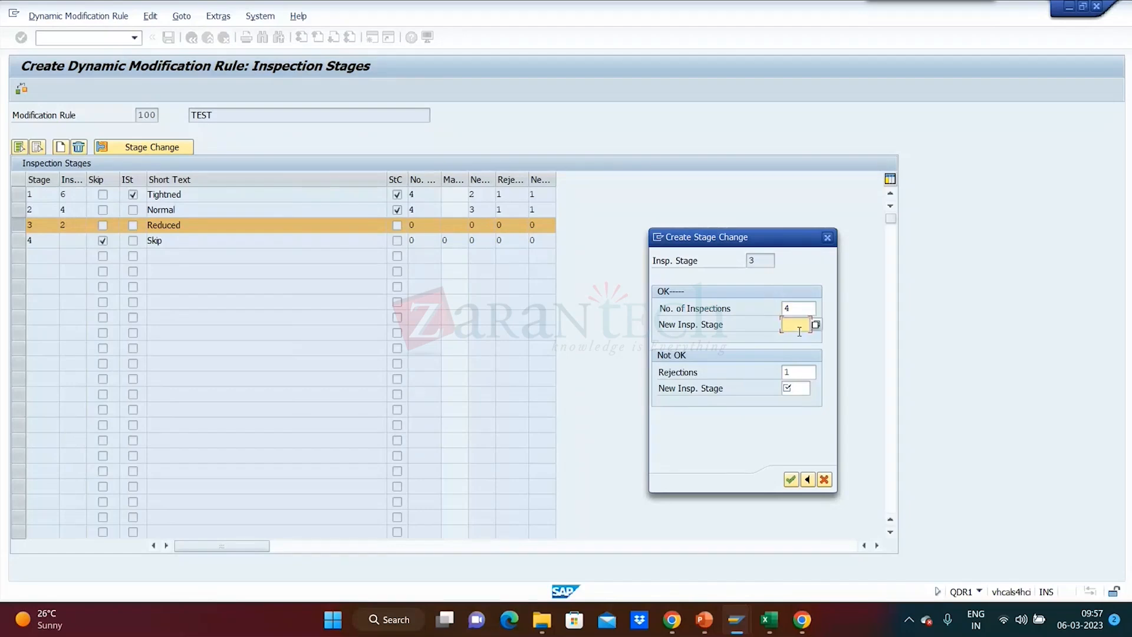
{"action": "type", "text": "4"}
{"action": "left_click", "coordinate": [800, 389]}
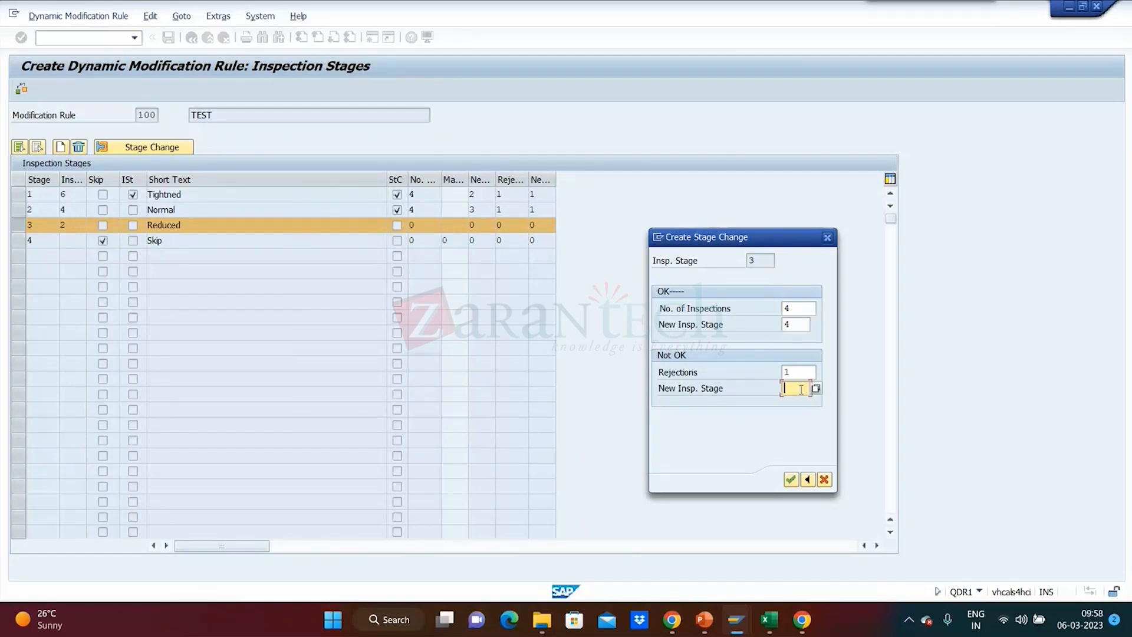
{"action": "type", "text": "1"}
{"action": "key", "text": "Return"}
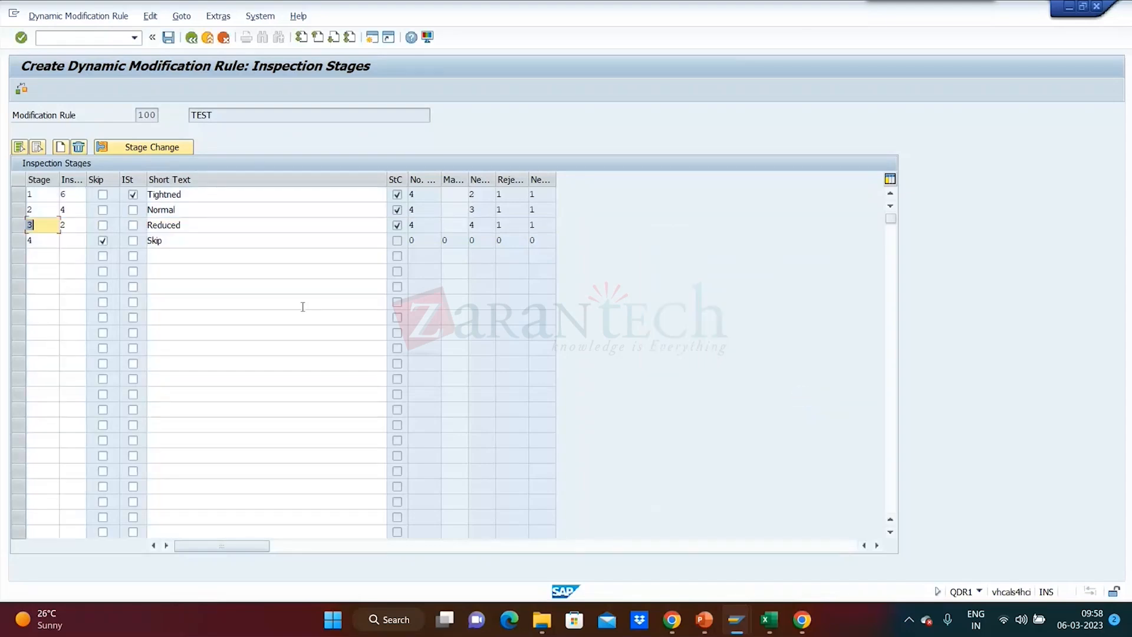
Define the stage change for skip stage 4: 4 skips, maximum skip duration 10, and new stage 1 for both OK and not OK.
{"action": "left_click", "coordinate": [18, 240]}
{"action": "left_click", "coordinate": [147, 147]}
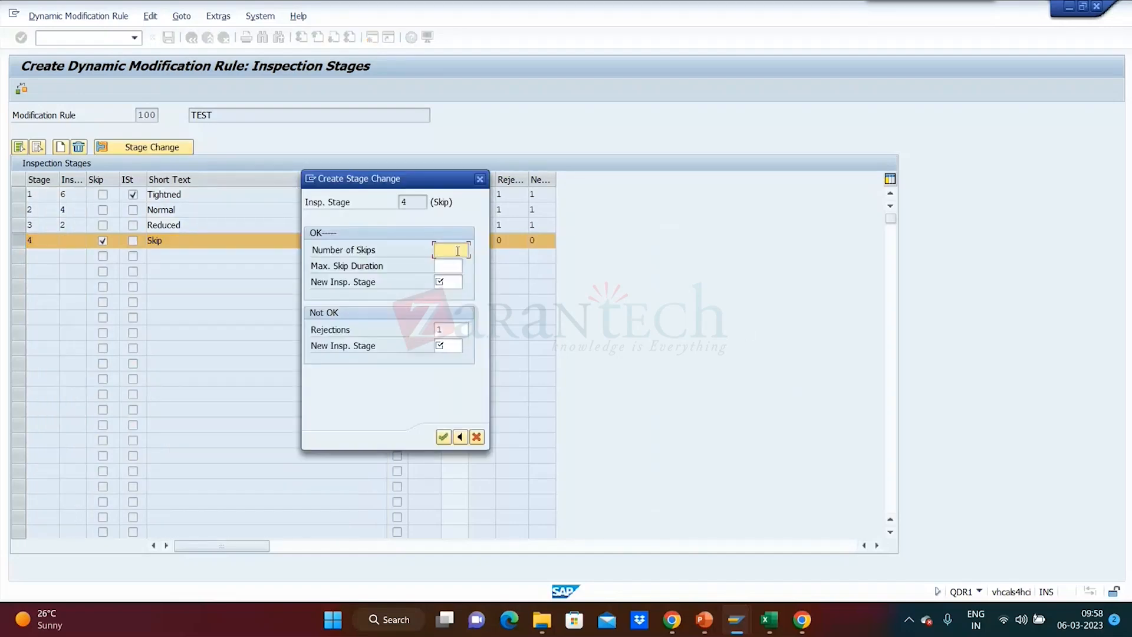
{"action": "type", "text": "4"}
{"action": "left_click", "coordinate": [454, 267]}
{"action": "type", "text": "10"}
{"action": "left_click", "coordinate": [452, 283]}
{"action": "type", "text": "1"}
{"action": "left_click", "coordinate": [452, 347]}
{"action": "type", "text": "1"}
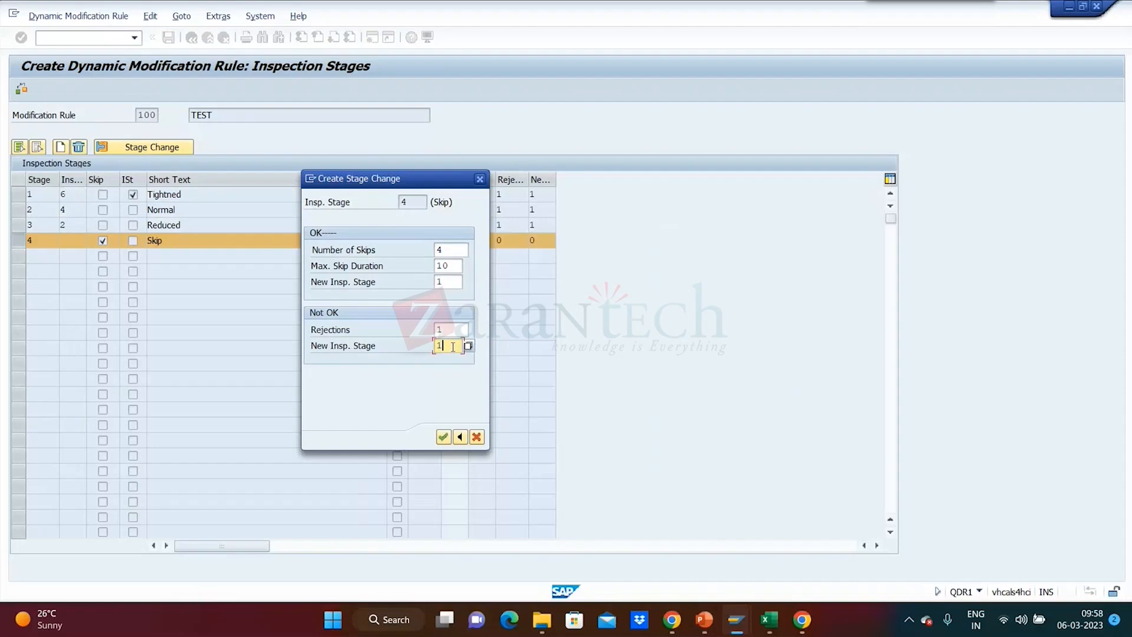
{"action": "key", "text": "Return"}
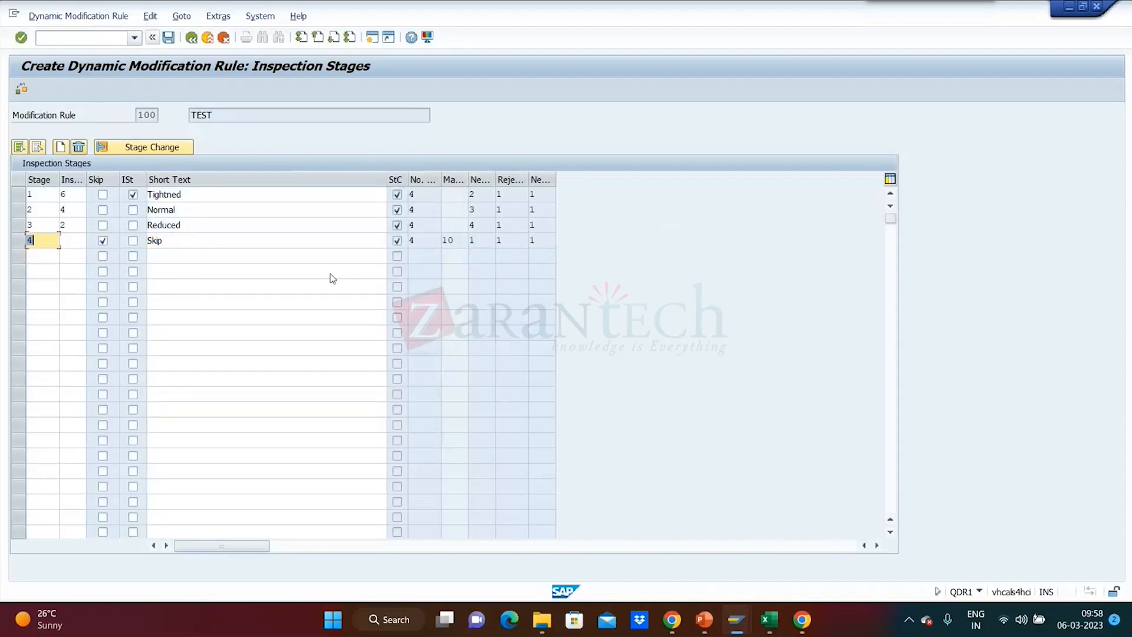
Widen the New Stage, Rejections and New Insp. Stage columns of the inspection stages table to show their full headings.
{"action": "double_click", "coordinate": [557, 180]}
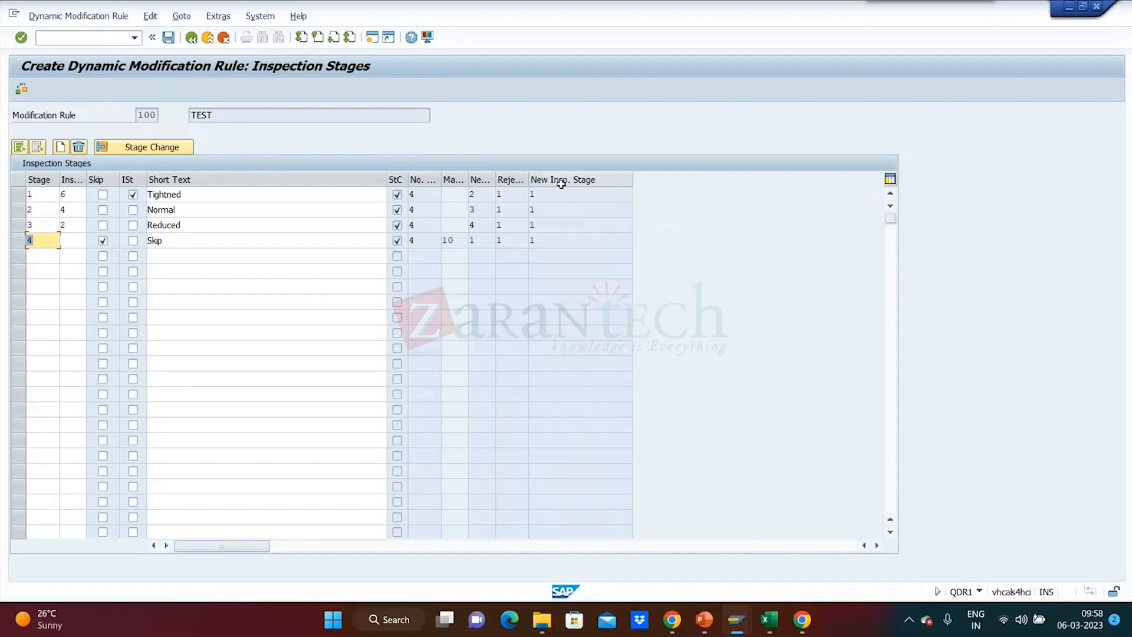
{"action": "double_click", "coordinate": [529, 179]}
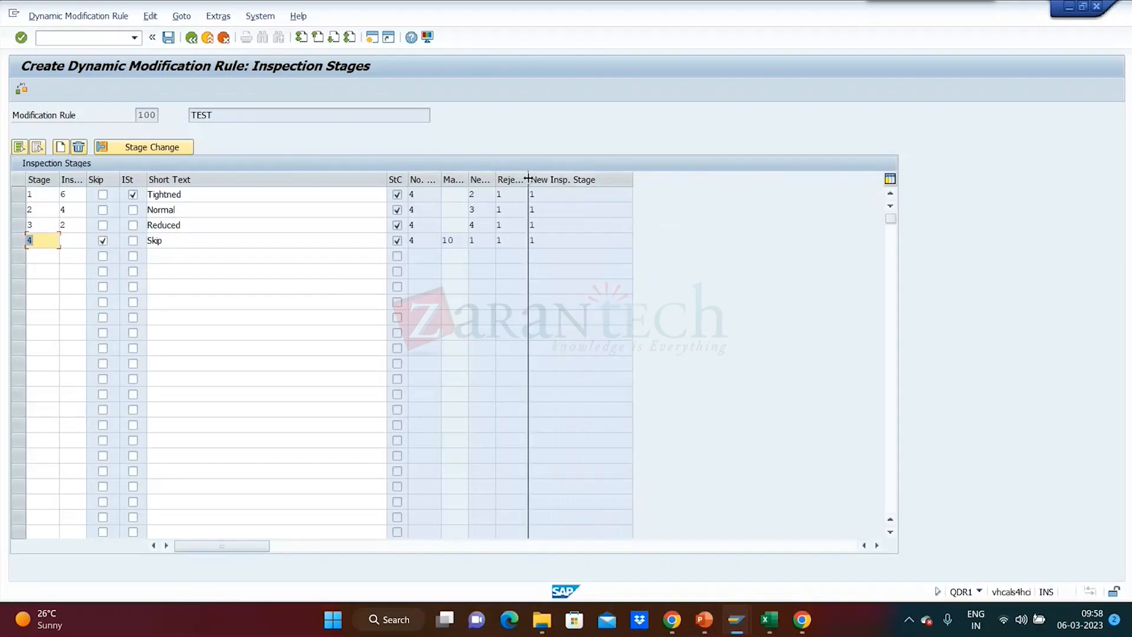
{"action": "double_click", "coordinate": [496, 180]}
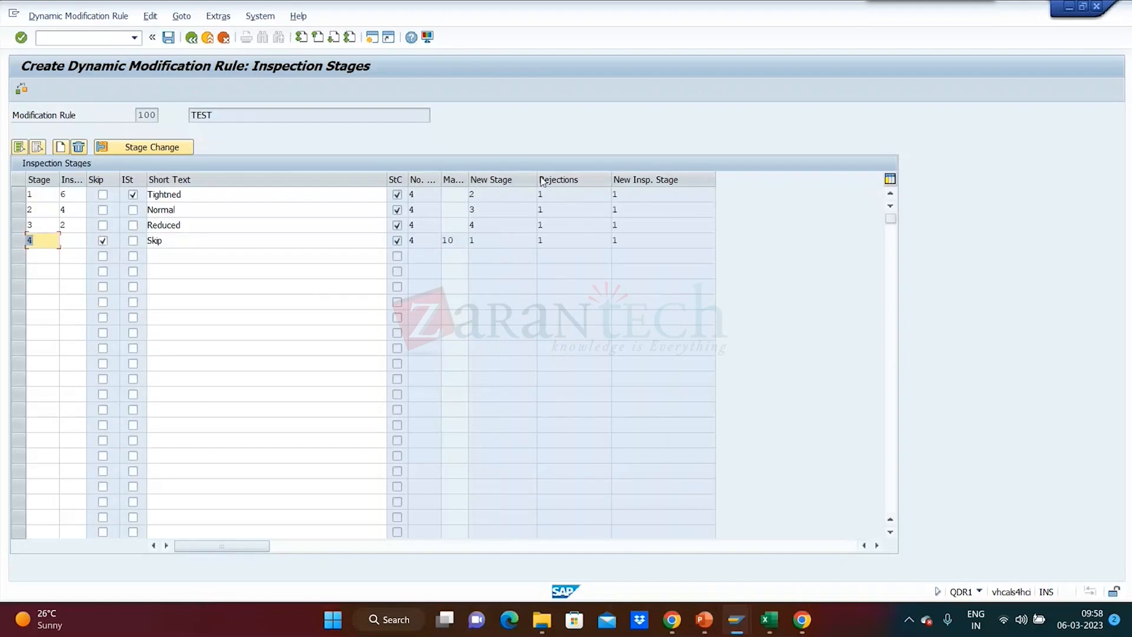
Review the stage change details of stage 1, checking the number of inspections and the new inspection stage.
{"action": "left_click", "coordinate": [21, 194]}
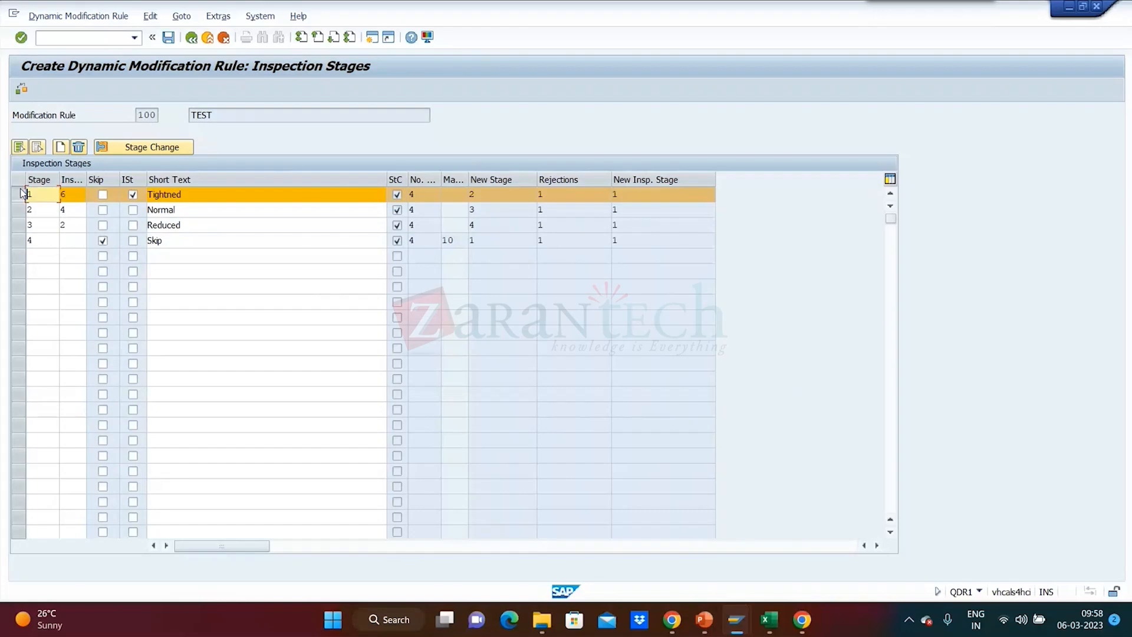
{"action": "left_click", "coordinate": [131, 149]}
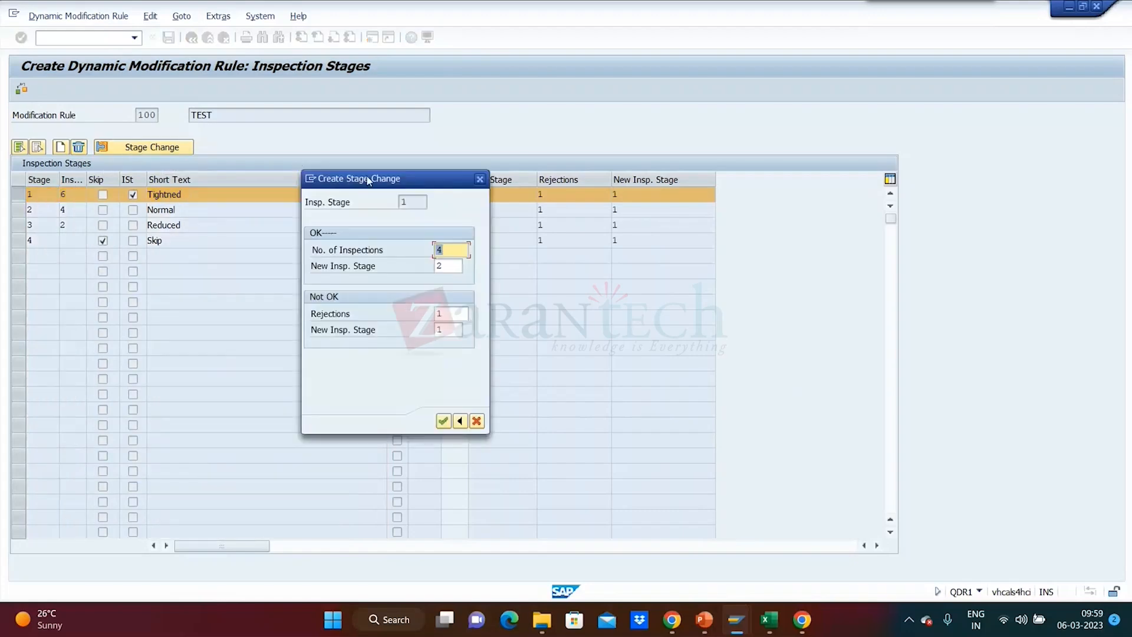
{"action": "left_click_drag", "start_coordinate": [369, 181], "coordinate": [720, 126]}
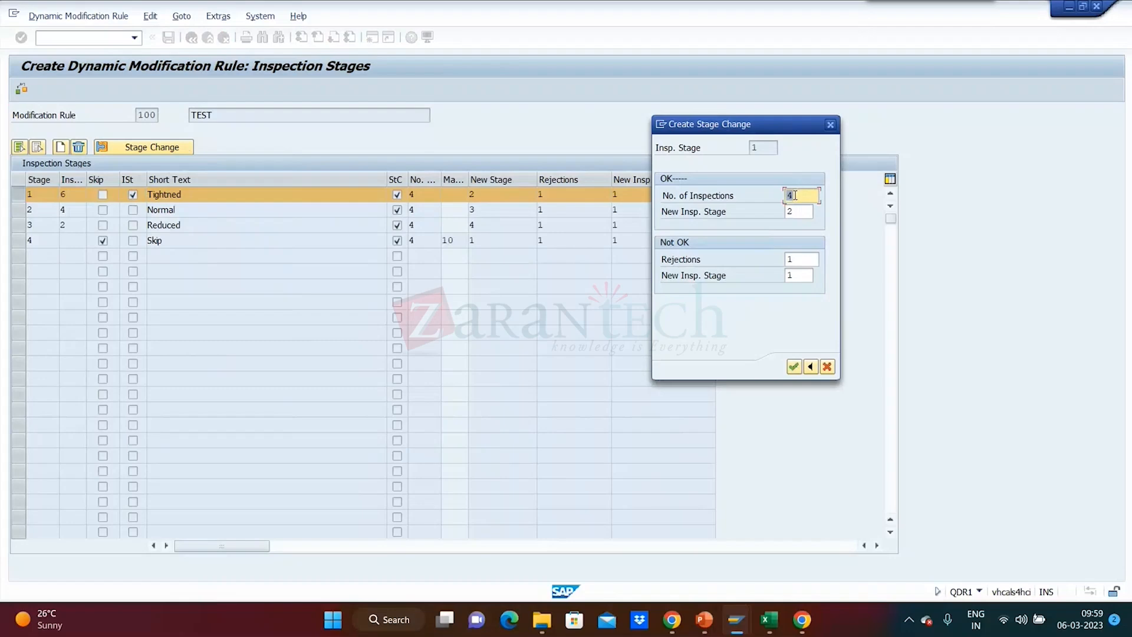
{"action": "left_click", "coordinate": [795, 211]}
{"action": "key", "text": "shift+Tab"}
{"action": "left_click", "coordinate": [796, 214]}
{"action": "left_click_drag", "start_coordinate": [801, 195], "coordinate": [769, 195]}
{"action": "left_click", "coordinate": [794, 367]}
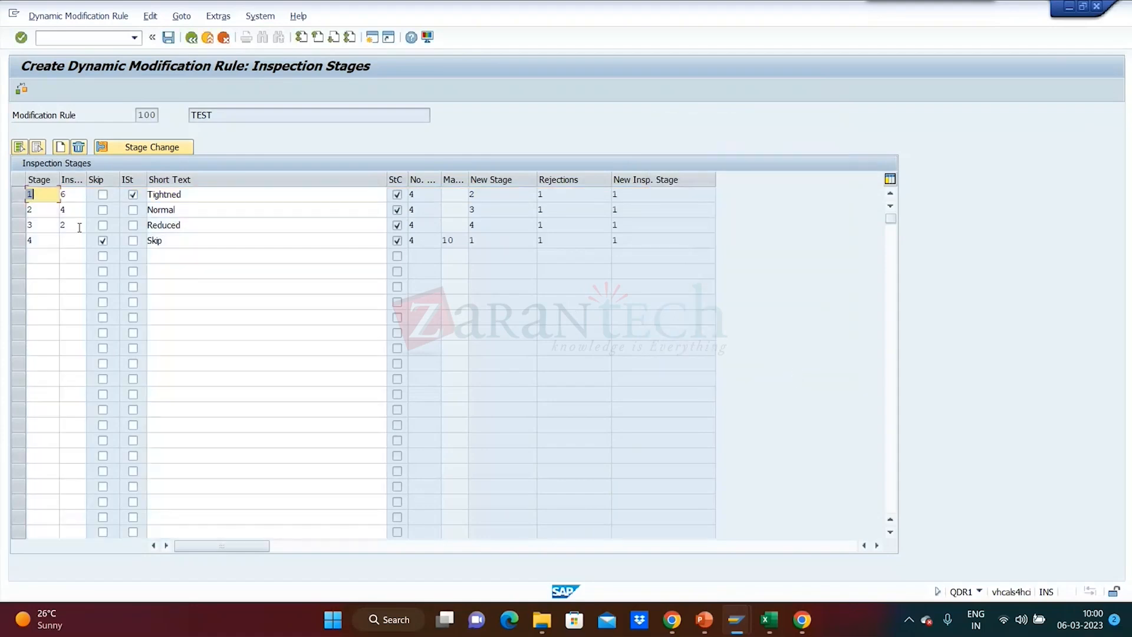
Review the stage change details of stage 2 (Normal), checking the inspections, rejections and new inspection stages.
{"action": "left_click", "coordinate": [16, 213]}
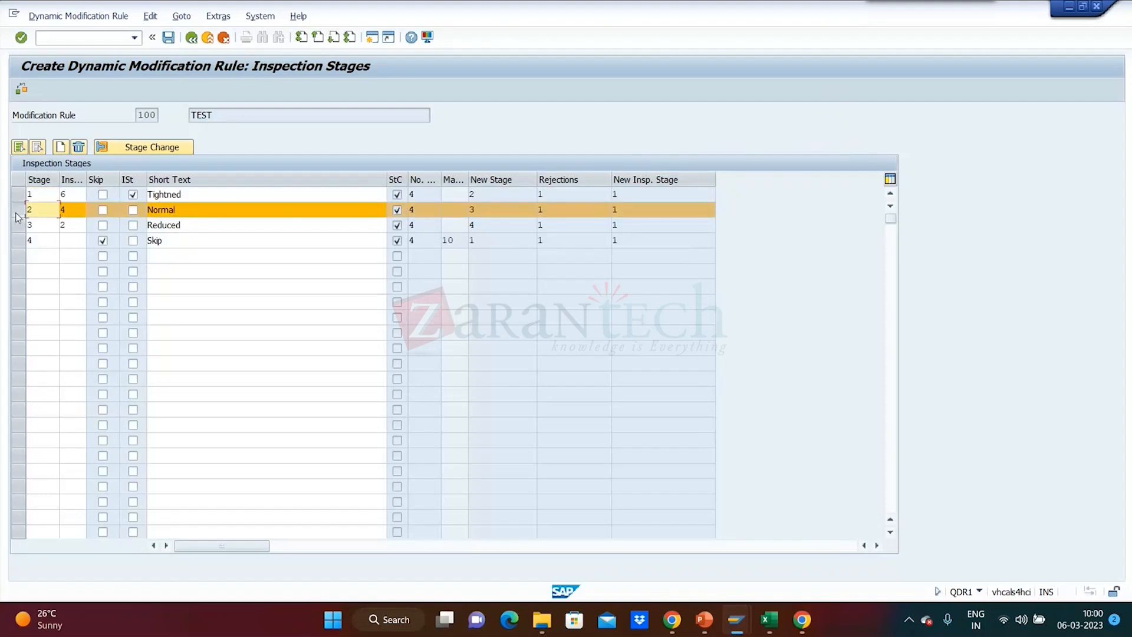
{"action": "left_click", "coordinate": [181, 151]}
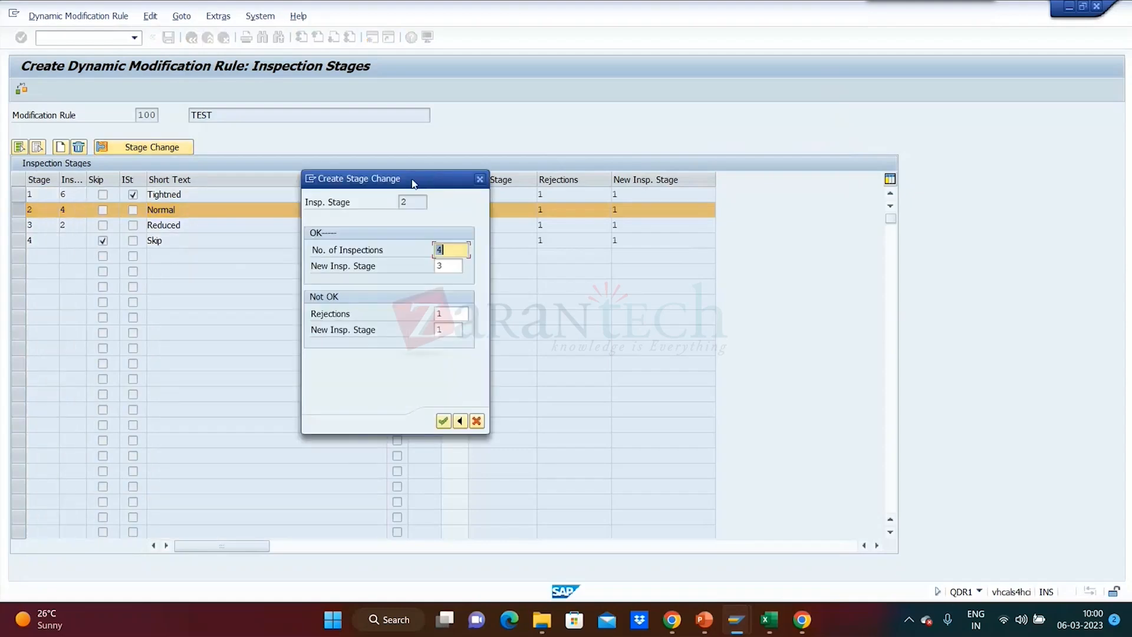
{"action": "left_click_drag", "start_coordinate": [413, 184], "coordinate": [815, 143]}
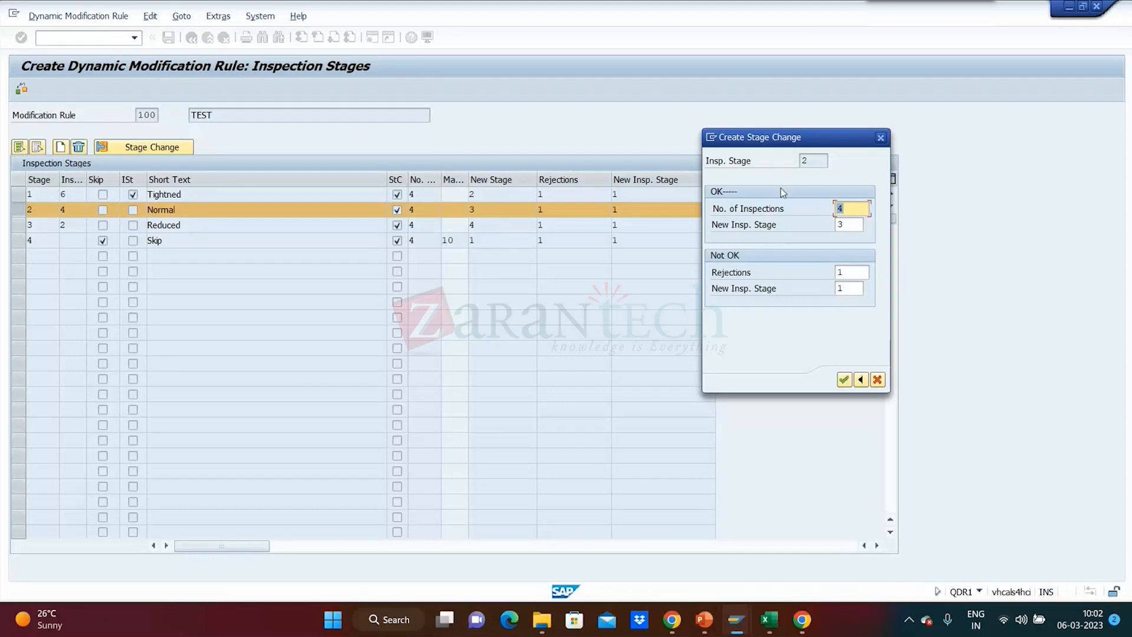
{"action": "left_click", "coordinate": [880, 137]}
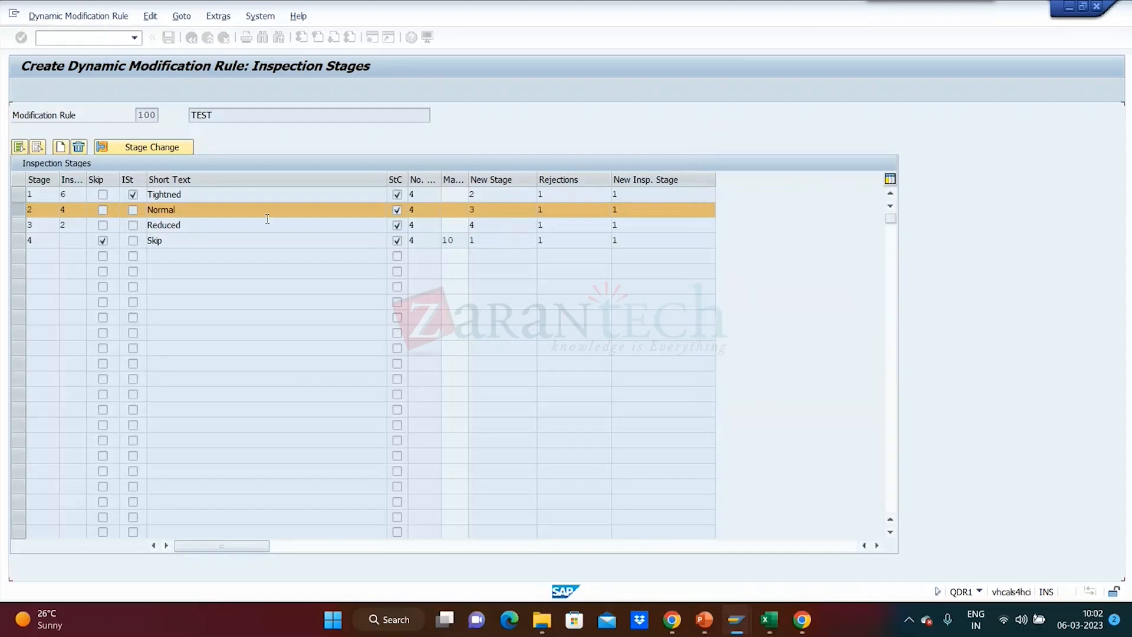
Review the stage change details of stage 3 (Reduced), checking its OK and Not OK settings.
{"action": "left_click", "coordinate": [19, 224]}
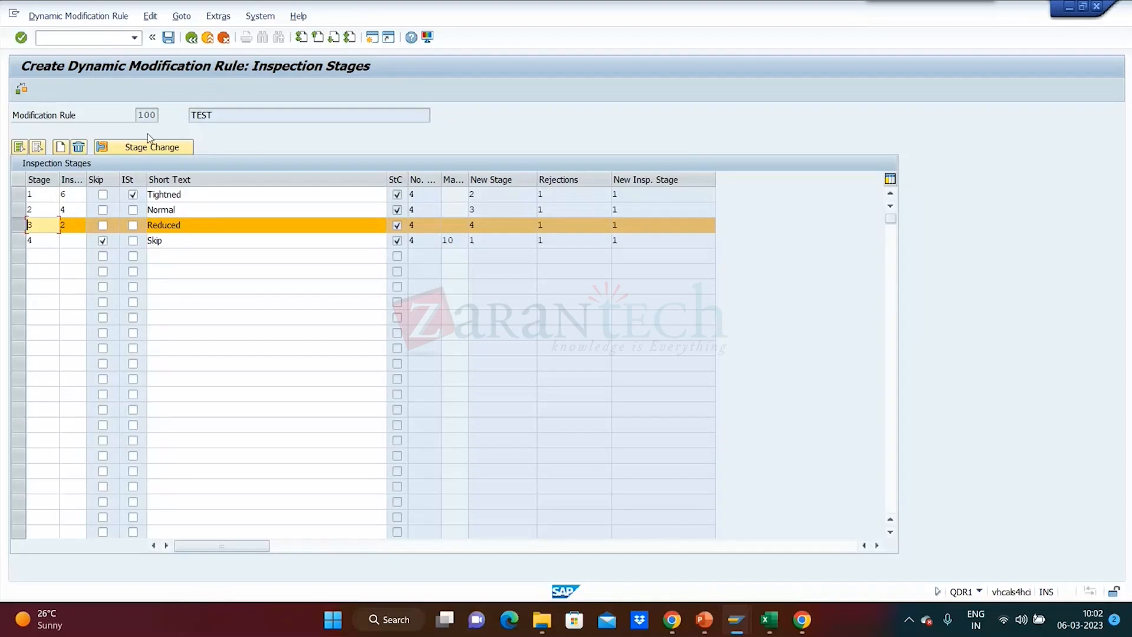
{"action": "left_click", "coordinate": [147, 148]}
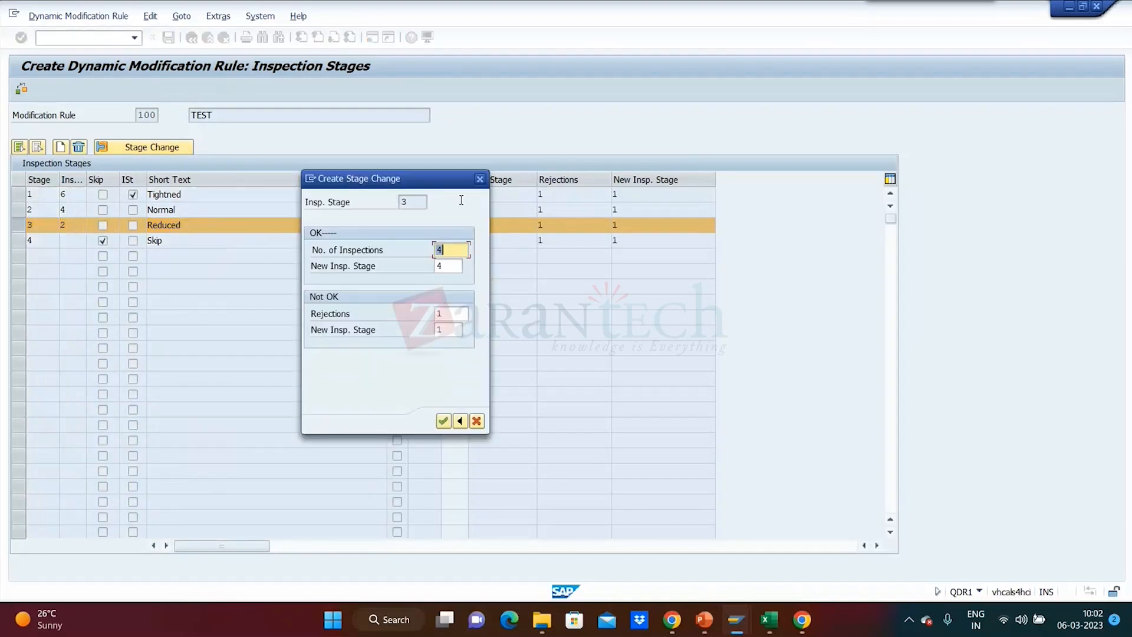
{"action": "left_click_drag", "start_coordinate": [410, 190], "coordinate": [777, 114]}
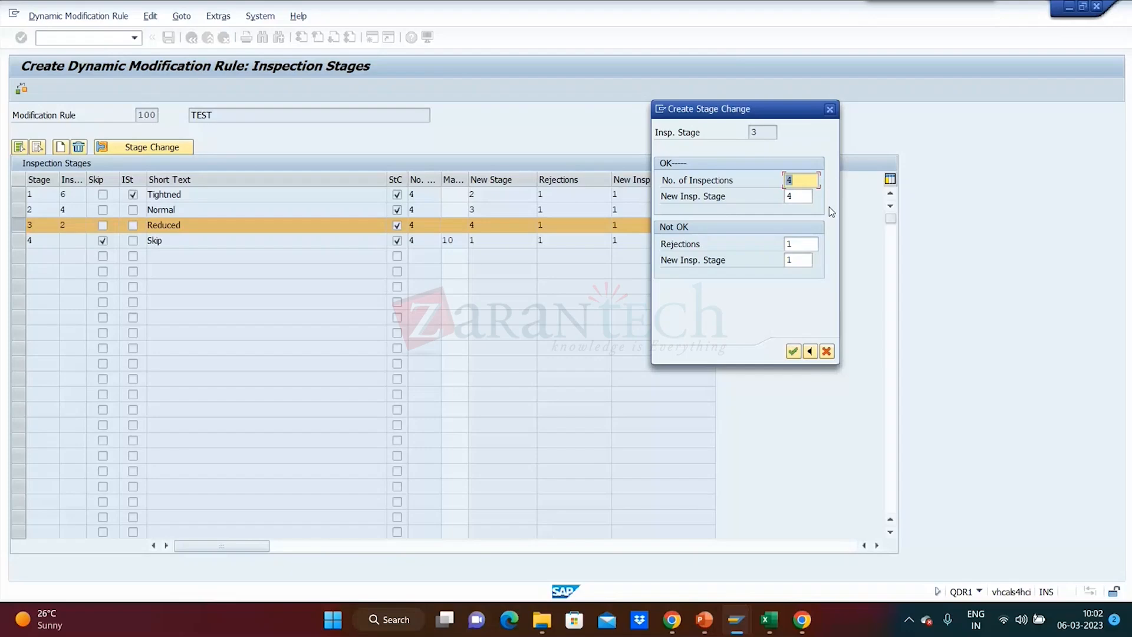
{"action": "left_click", "coordinate": [828, 111]}
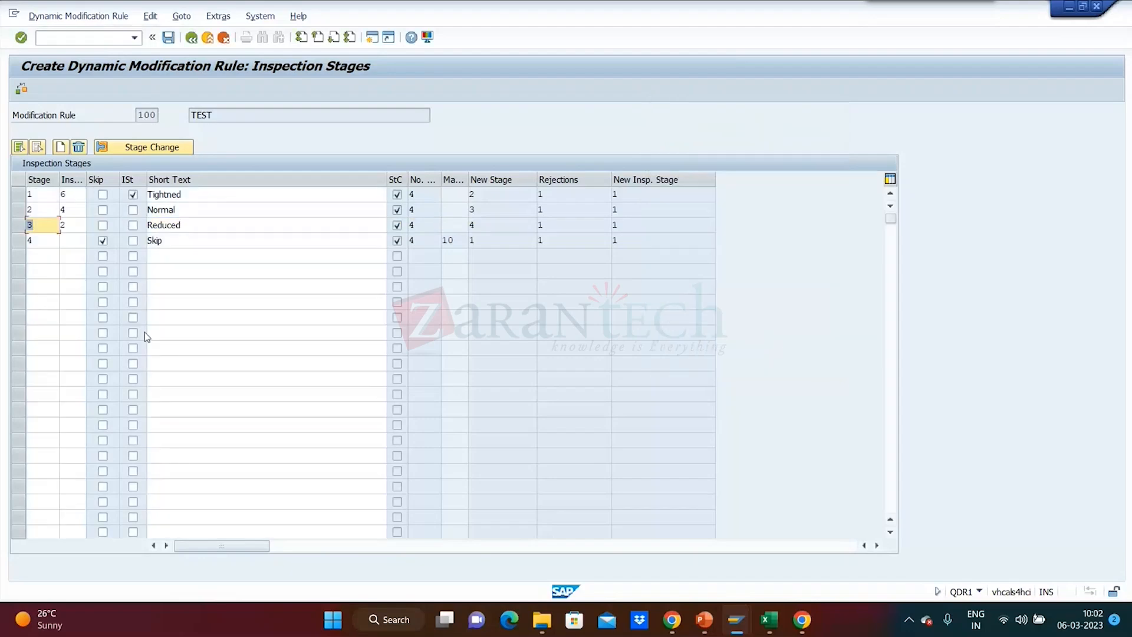
Review the stage change details of skip stage 4, checking the number of skips, maximum skip duration and new inspection stages.
{"action": "left_click", "coordinate": [14, 248]}
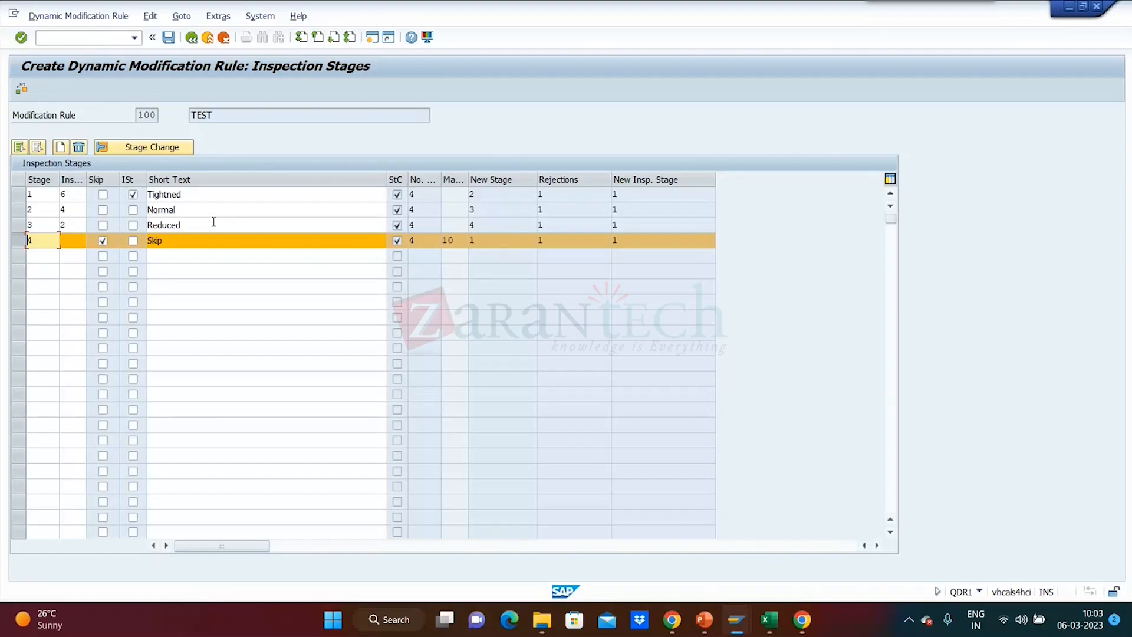
{"action": "left_click", "coordinate": [133, 150]}
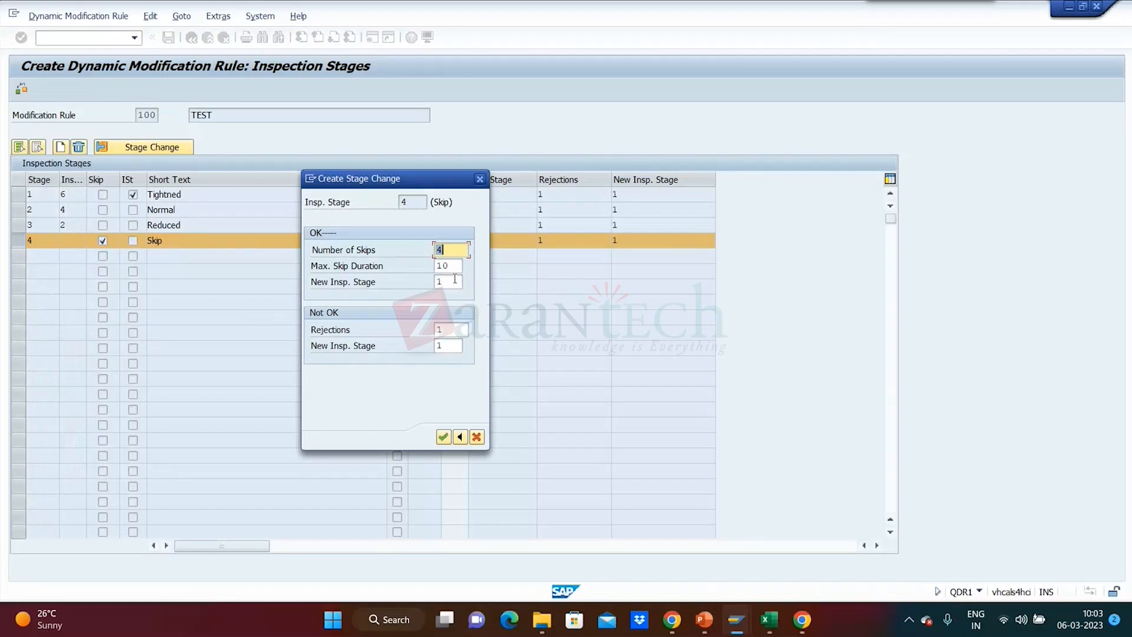
{"action": "key", "text": "Tab"}
{"action": "left_click_drag", "start_coordinate": [423, 186], "coordinate": [777, 149]}
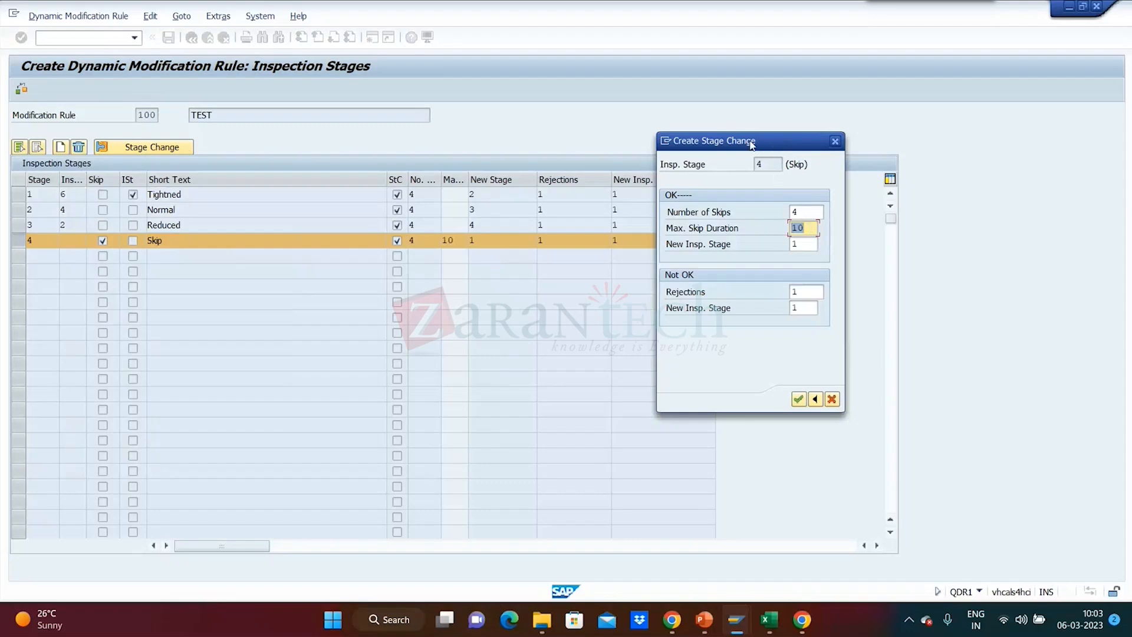
{"action": "left_click_drag", "start_coordinate": [752, 143], "coordinate": [691, 97]}
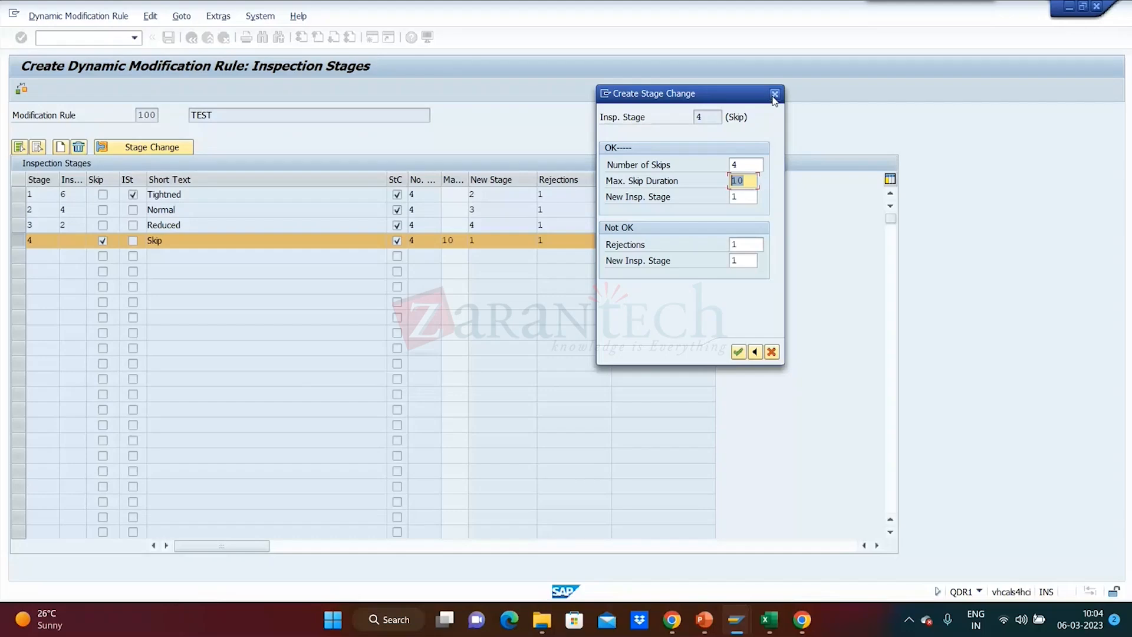
{"action": "left_click", "coordinate": [774, 96]}
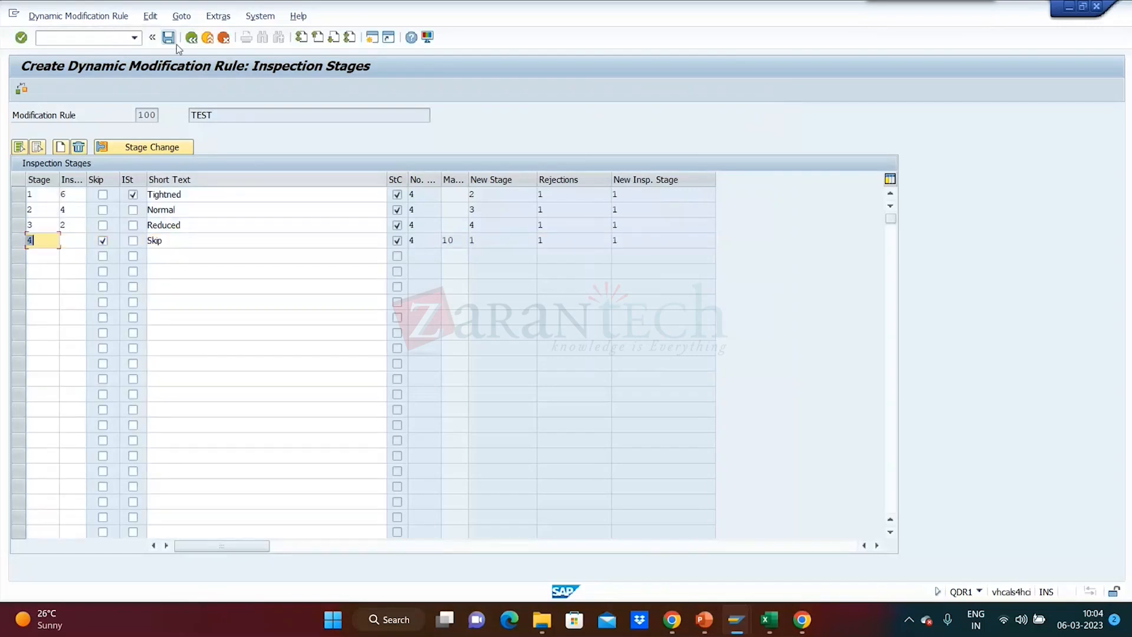
Return to the rule's header data, look at the dynamic modification timing options, and leave rule 100 without saving.
{"action": "left_click", "coordinate": [190, 37]}
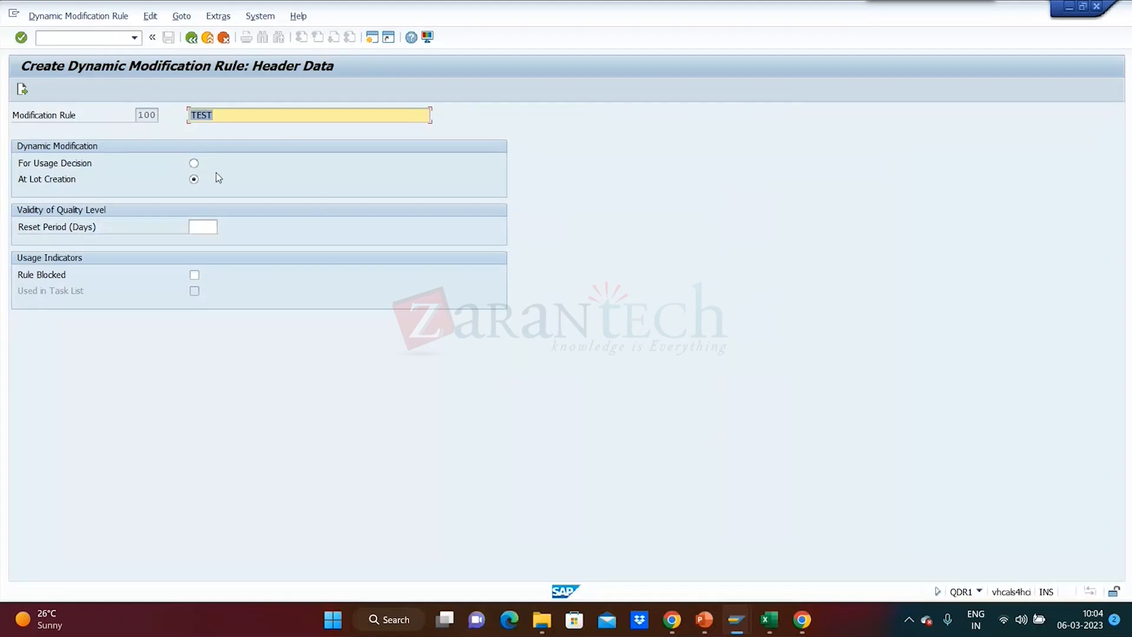
{"action": "left_click", "coordinate": [195, 164]}
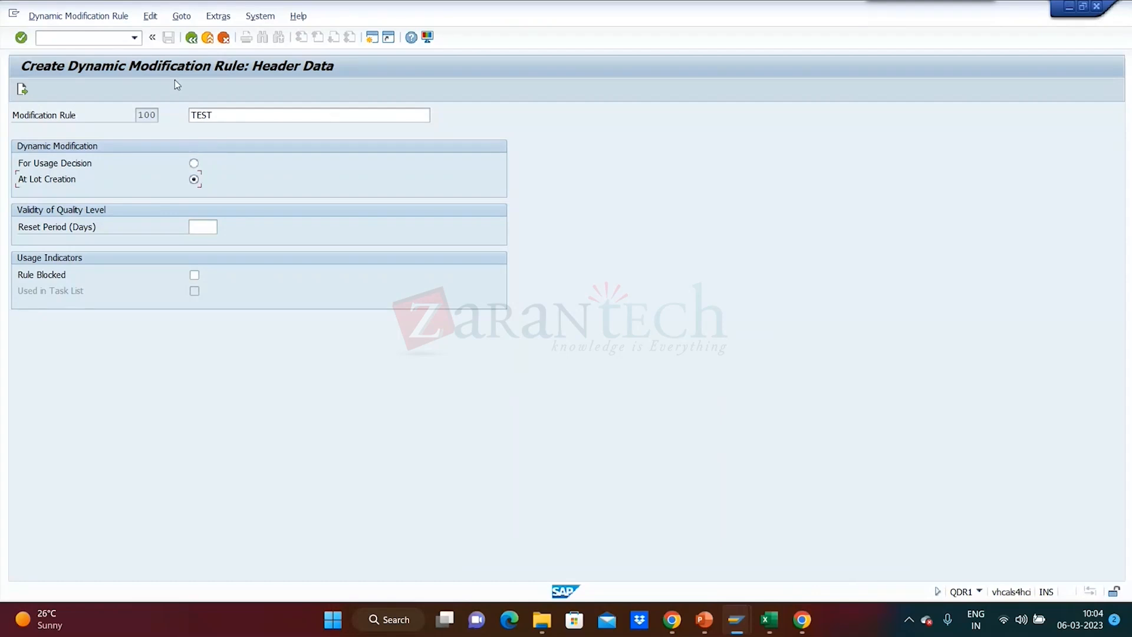
{"action": "left_click", "coordinate": [191, 38]}
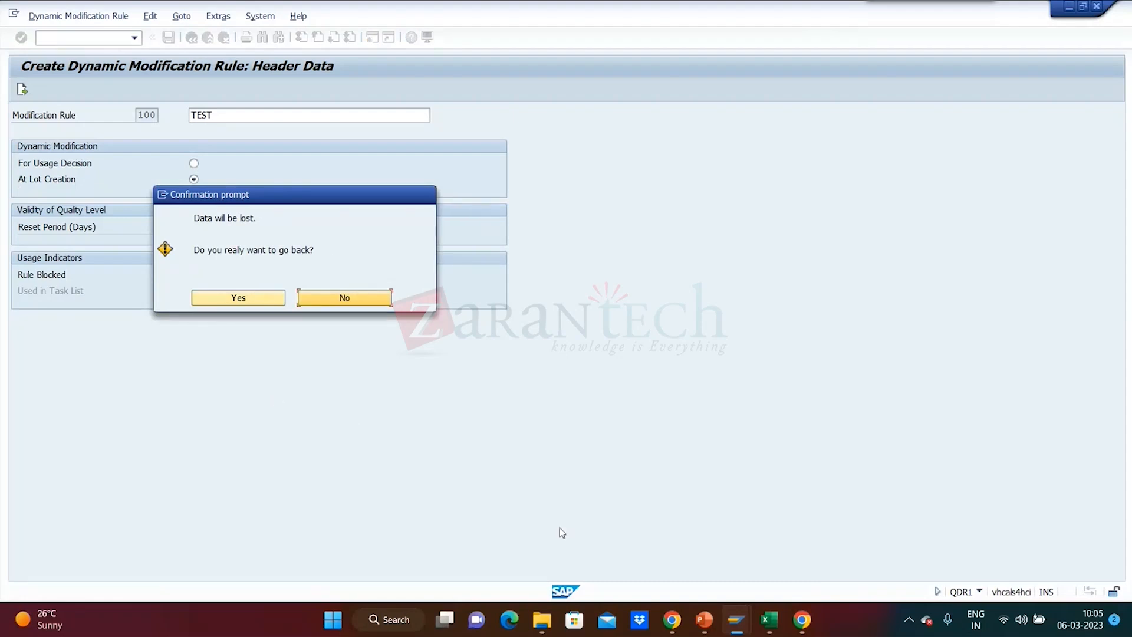
{"action": "mouse_move", "coordinate": [705, 619]}
{"action": "left_click", "coordinate": [238, 298]}
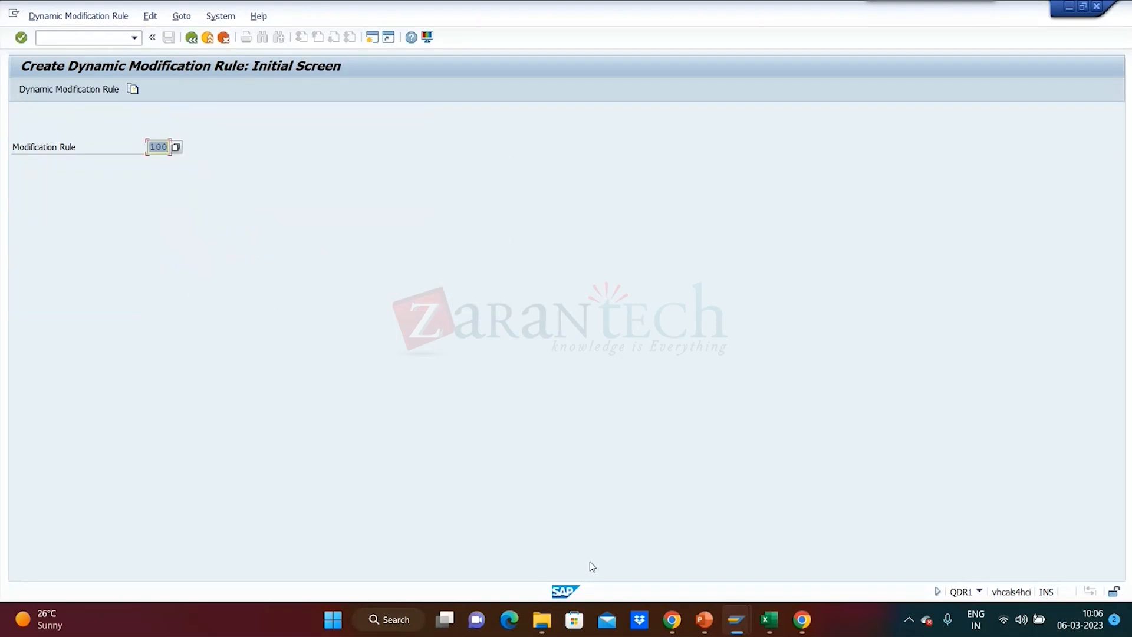
Switch to the Module 4 - Master Data in QM presentation in PowerPoint and review its slides from slide 2 through slide 15.
{"action": "left_click", "coordinate": [702, 619]}
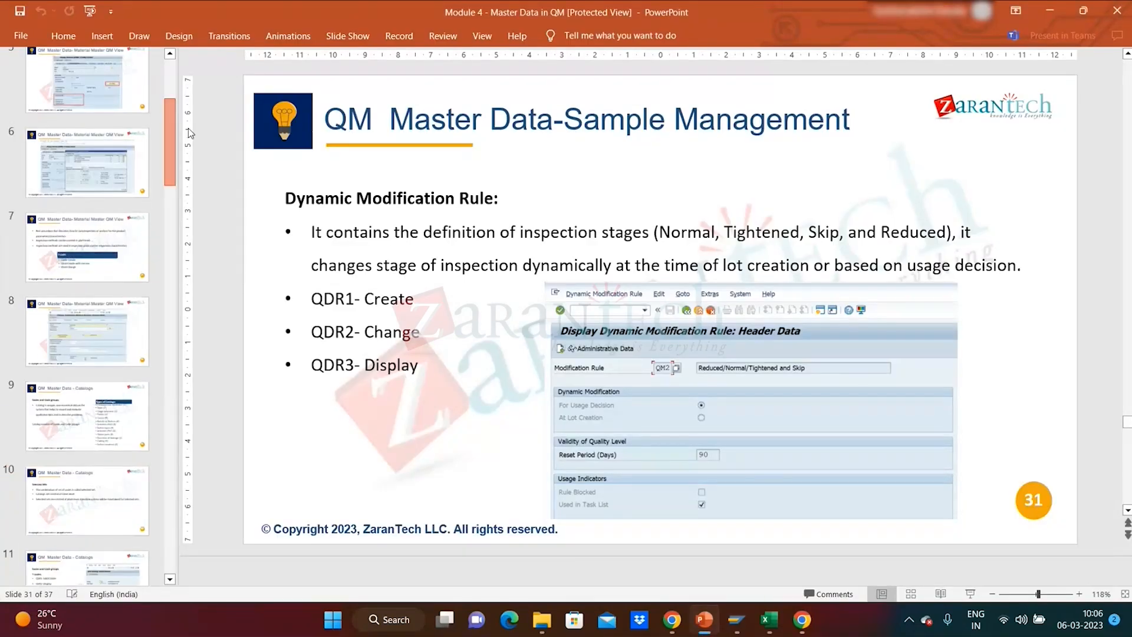
{"action": "left_click_drag", "start_coordinate": [189, 128], "coordinate": [189, 108]}
{"action": "left_click", "coordinate": [136, 117]}
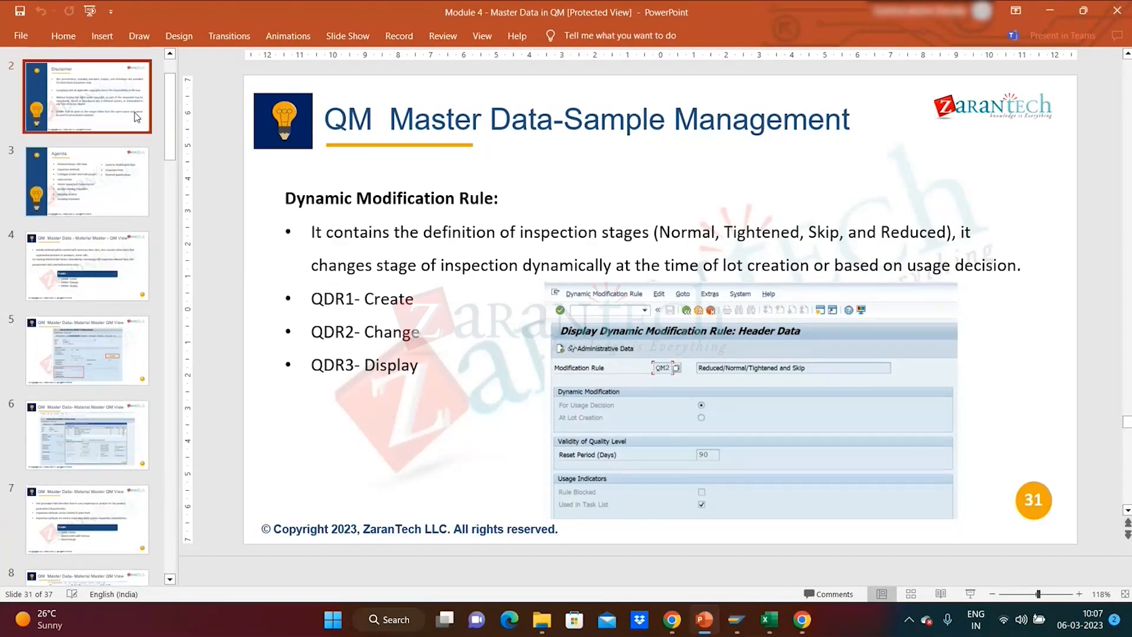
{"action": "key", "text": "Down"}
{"action": "key", "text": "Down"}
{"action": "key", "text": "Down"}
{"action": "key", "text": "Down"}
{"action": "key", "text": "Down"}
{"action": "key", "text": "Down"}
{"action": "key", "text": "Down"}
{"action": "key", "text": "Down"}
{"action": "key", "text": "Down"}
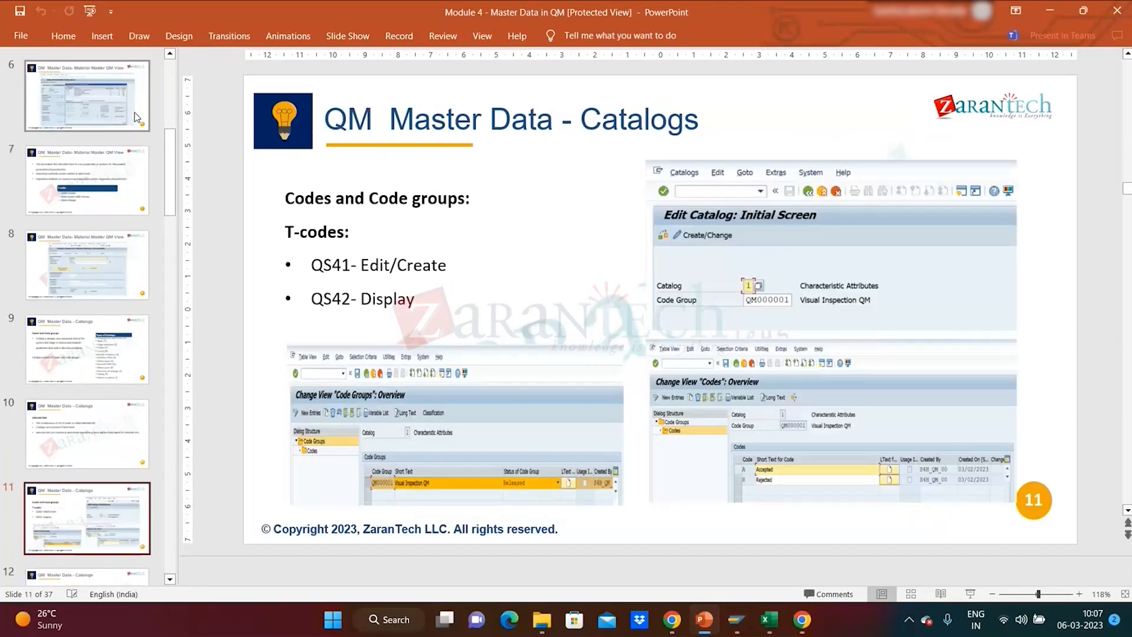
{"action": "key", "text": "Down"}
{"action": "key", "text": "Down"}
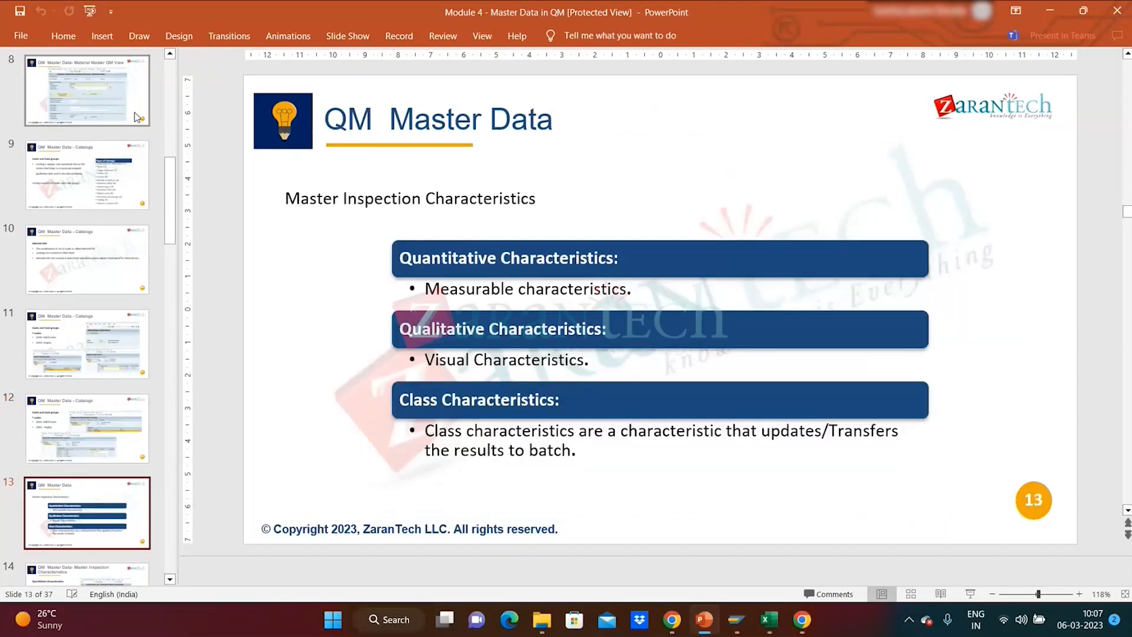
{"action": "key", "text": "Down"}
{"action": "key", "text": "Down"}
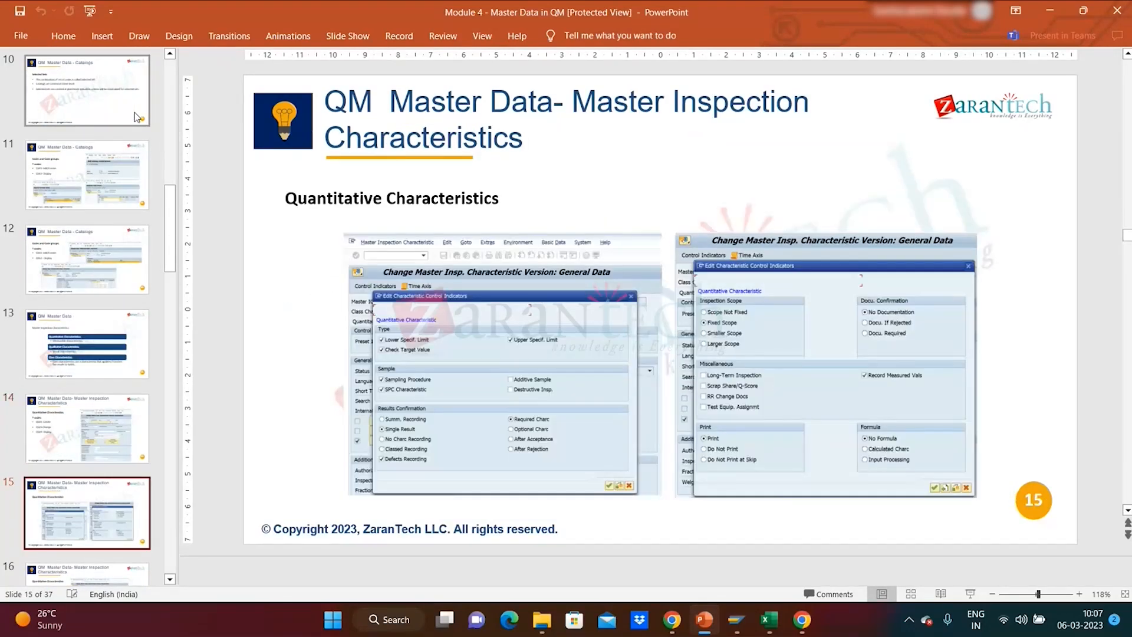